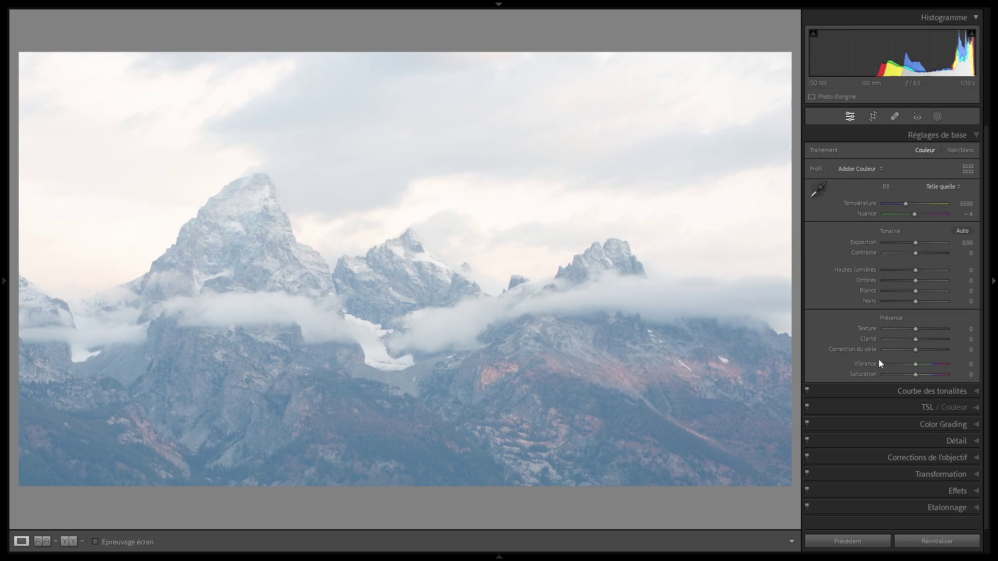
Try a dehaze correction of +79 with a temperature of 18595 on the photo, and reset both adjustments.
drag(917, 350, 946, 350)
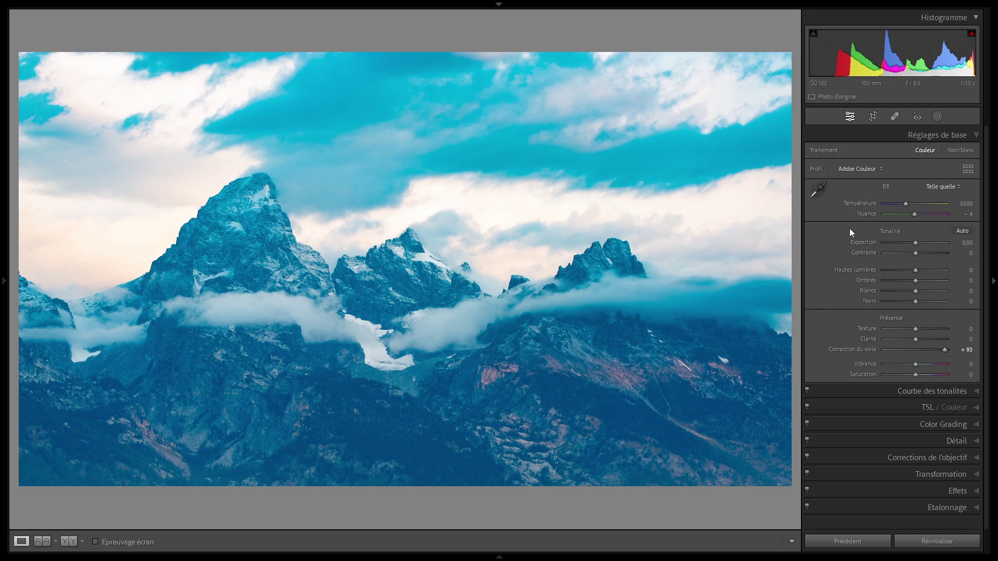
drag(906, 205, 937, 202)
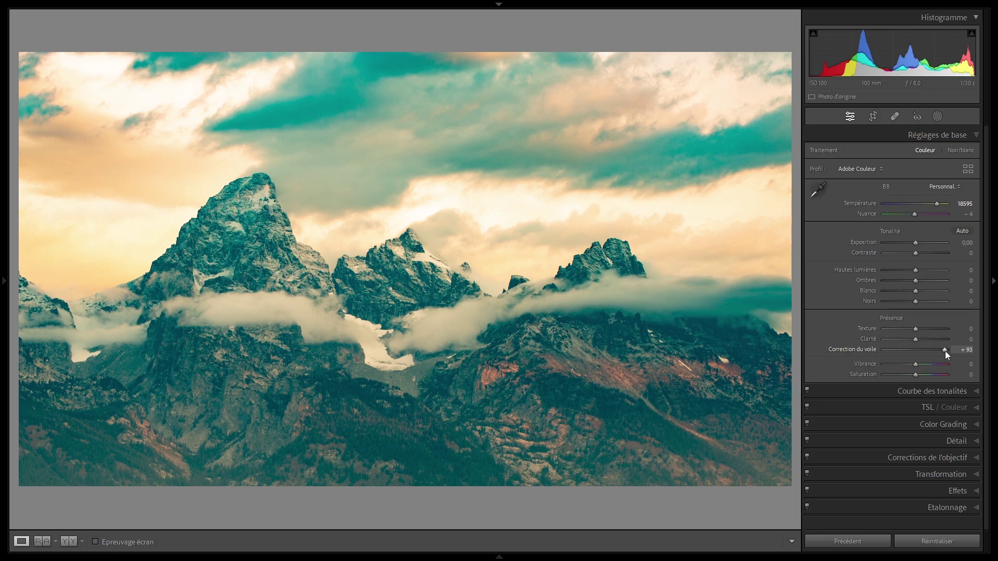
drag(945, 351, 940, 351)
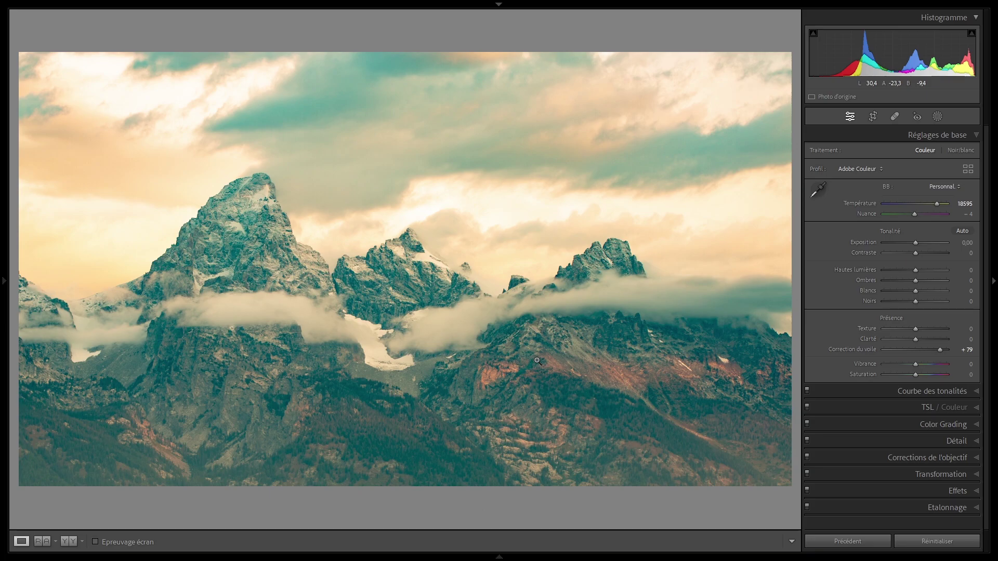
double_click(887, 318)
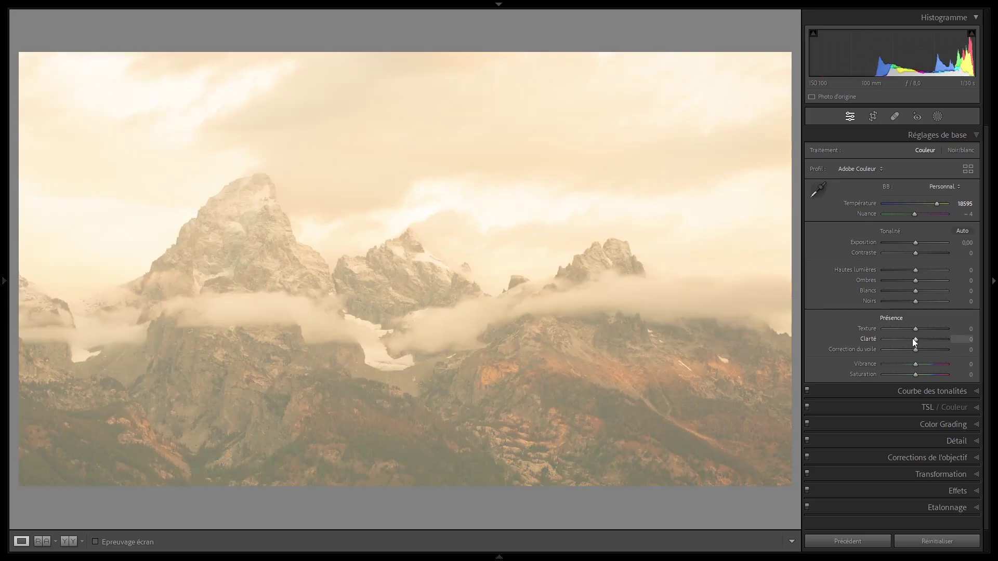
double_click(885, 185)
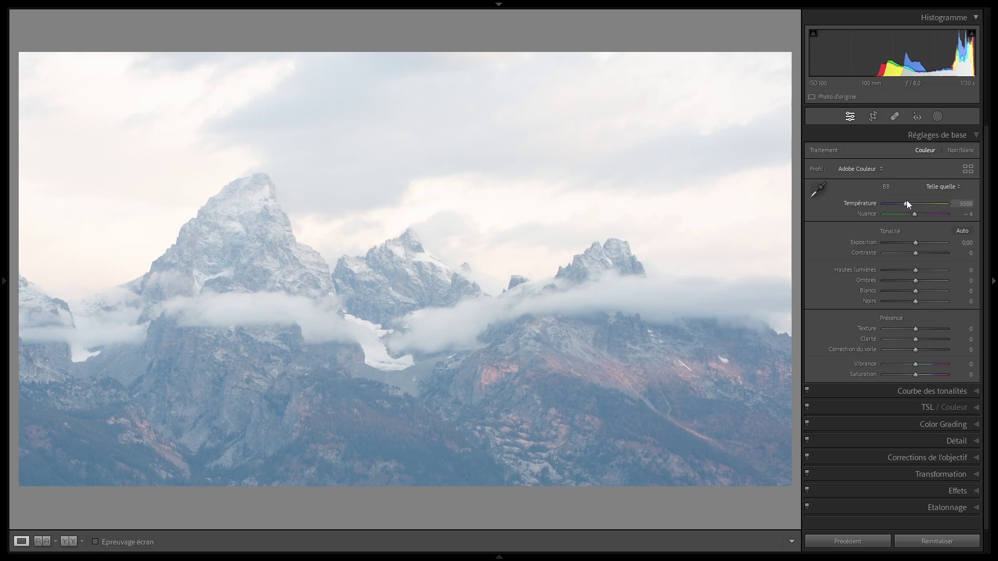
Try a temperature of 5719, and switch the white balance preset to Lumière naturelle.
drag(907, 203, 908, 201)
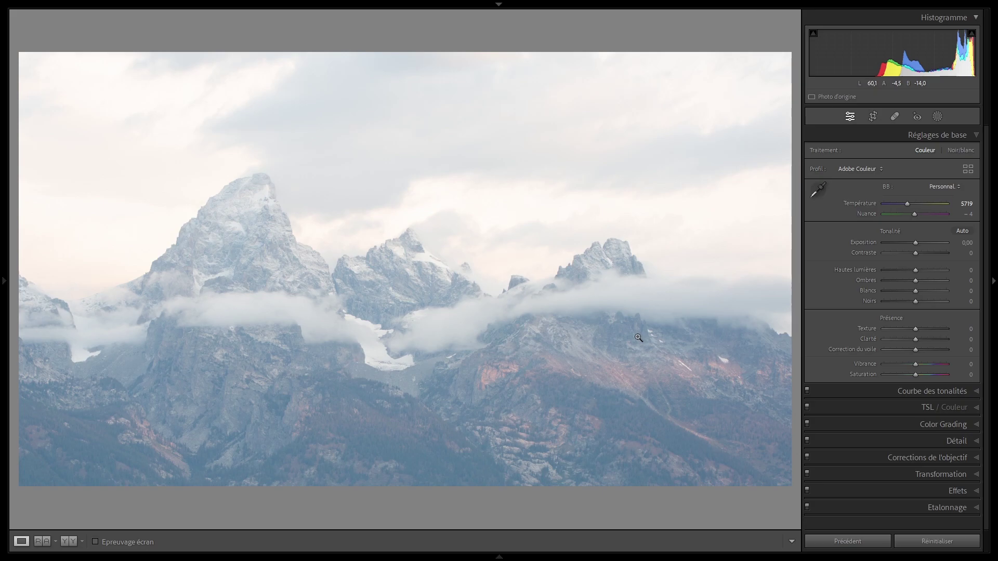
click(939, 189)
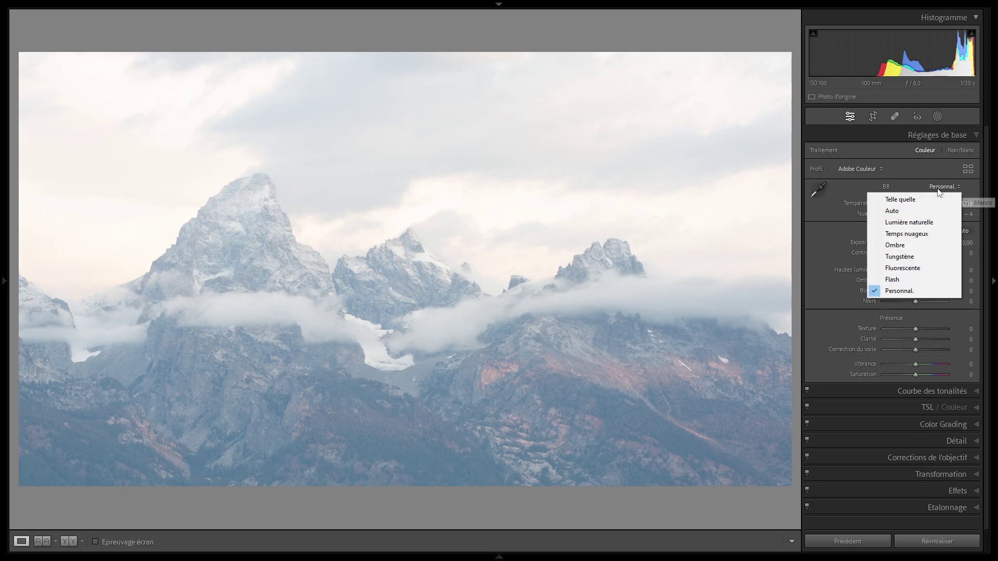
click(912, 227)
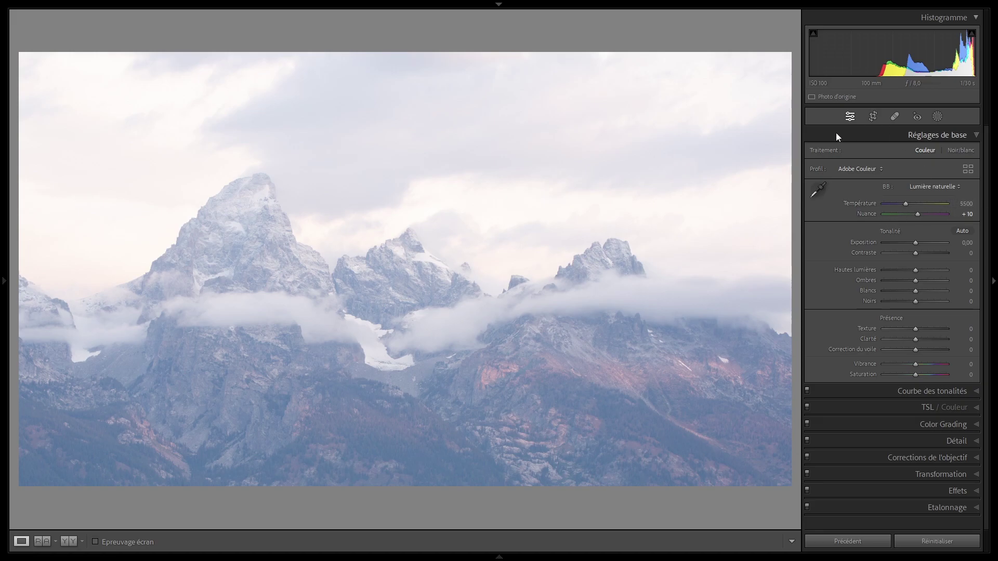
Set the white balance temperature to 5200 and the tint to +5.
click(966, 204)
text(5200)
key(Return)
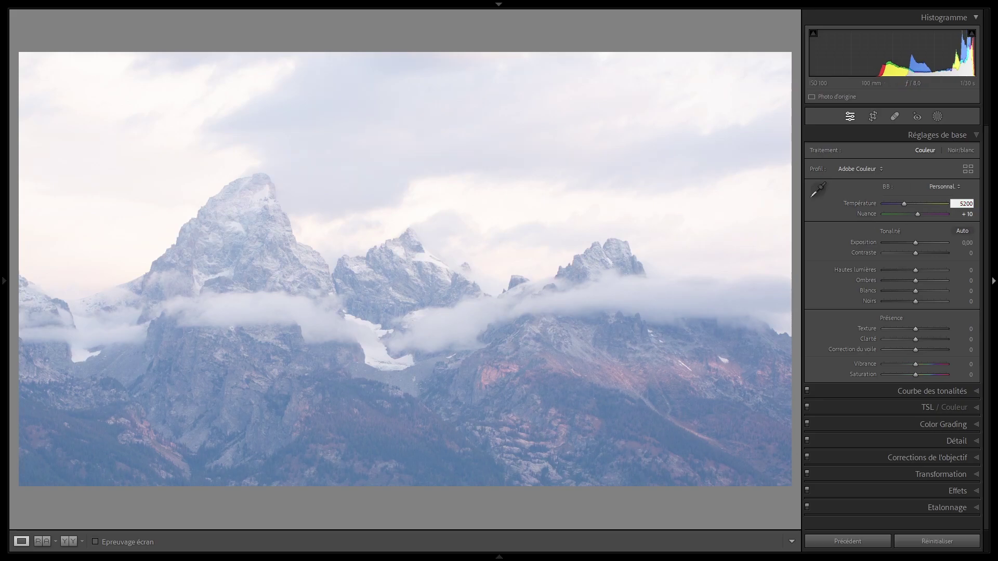
click(966, 215)
text(5)
key(Return)
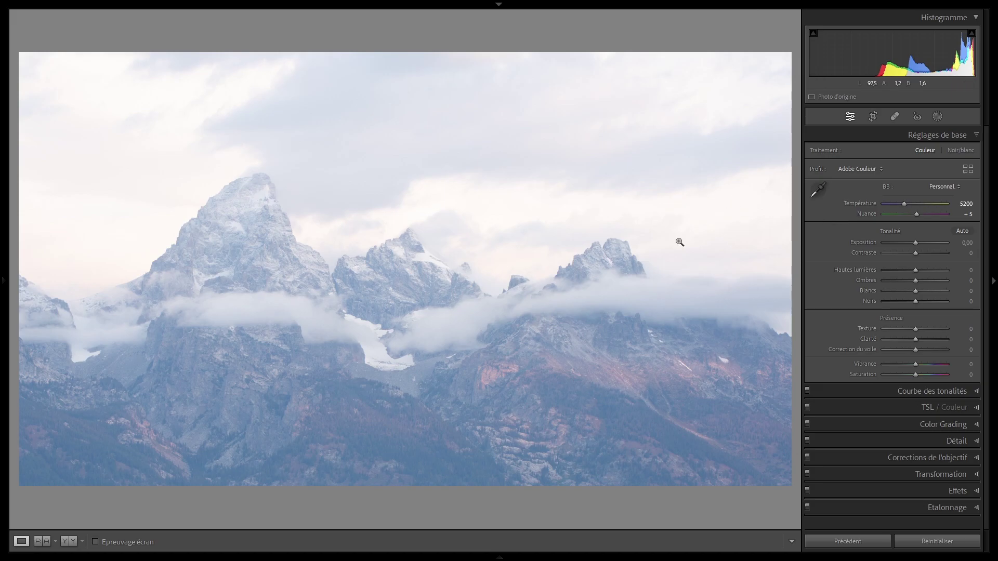
click(968, 218)
Set the photo's exposure to -0.50.
click(960, 242)
text(-0.5)
key(Return)
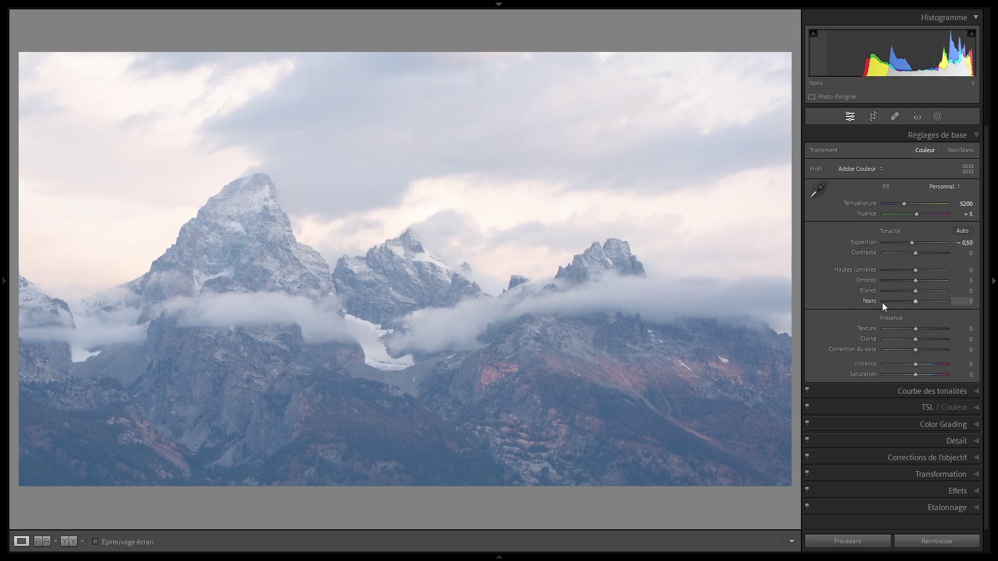
Enable the lens profile correction for the photo and return to the basic adjustments.
click(897, 460)
click(831, 261)
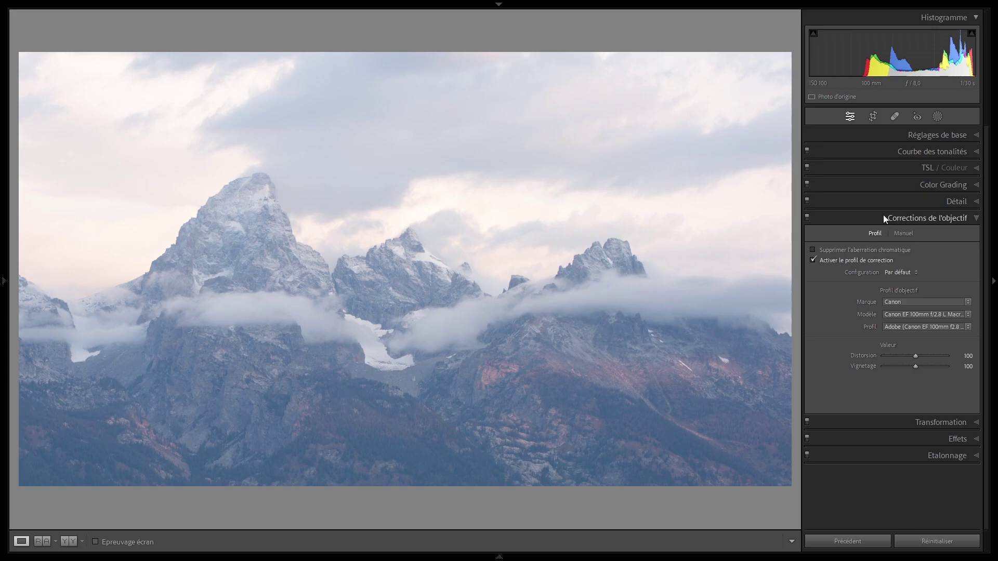
click(884, 134)
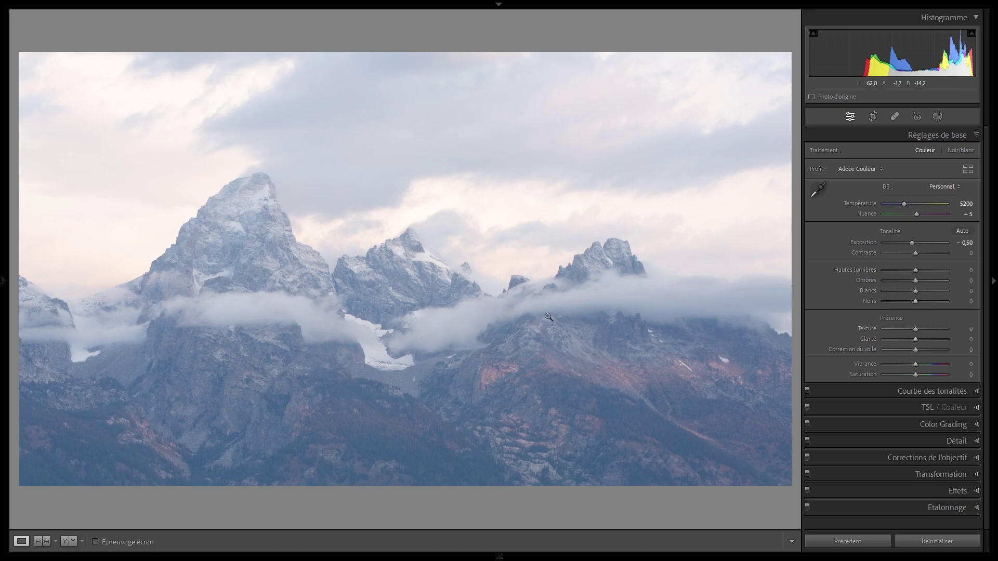
Open the mountain photo in Adobe Photoshop 2023 for further editing.
right_click(508, 202)
mouse_move(612, 292)
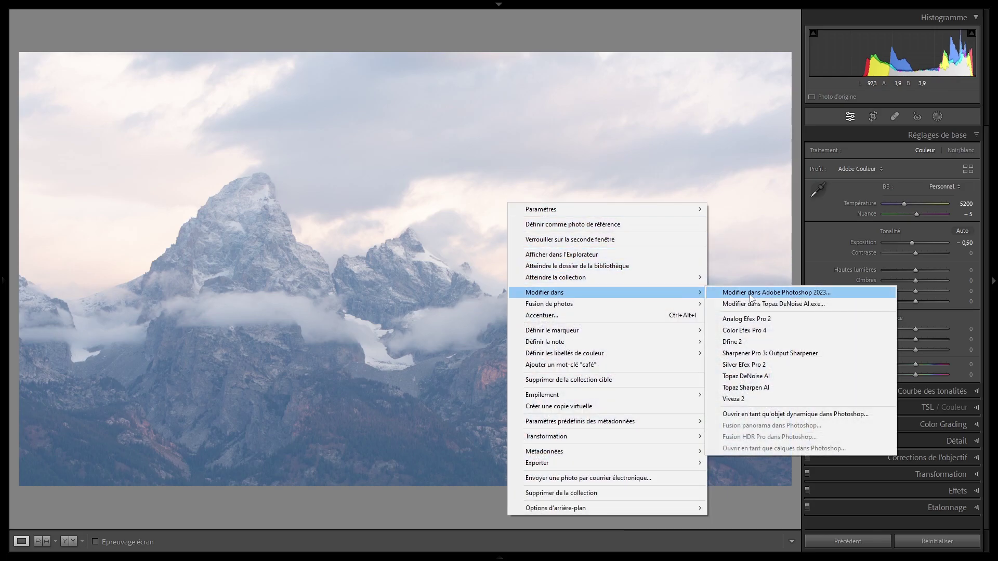
click(541, 187)
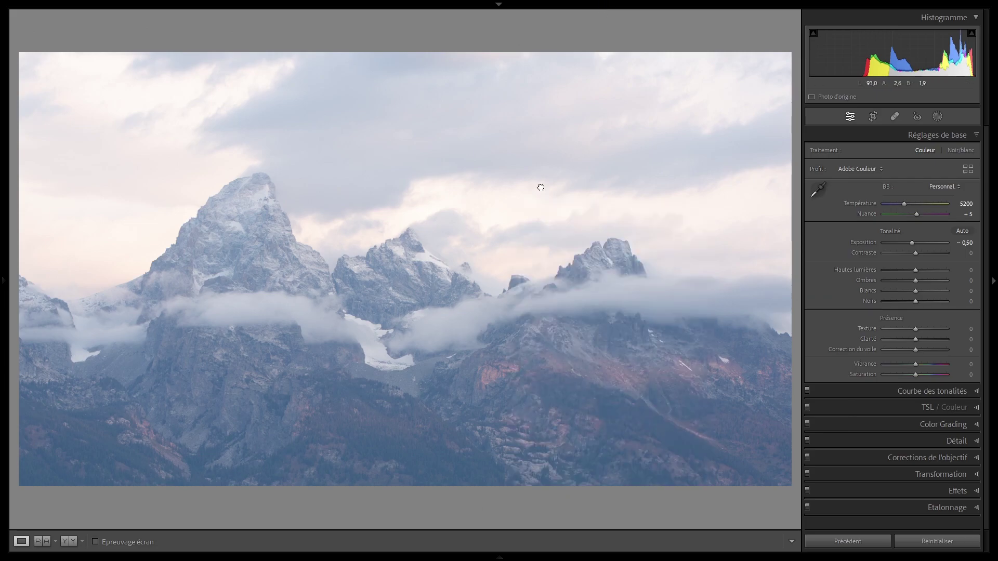
click(581, 251)
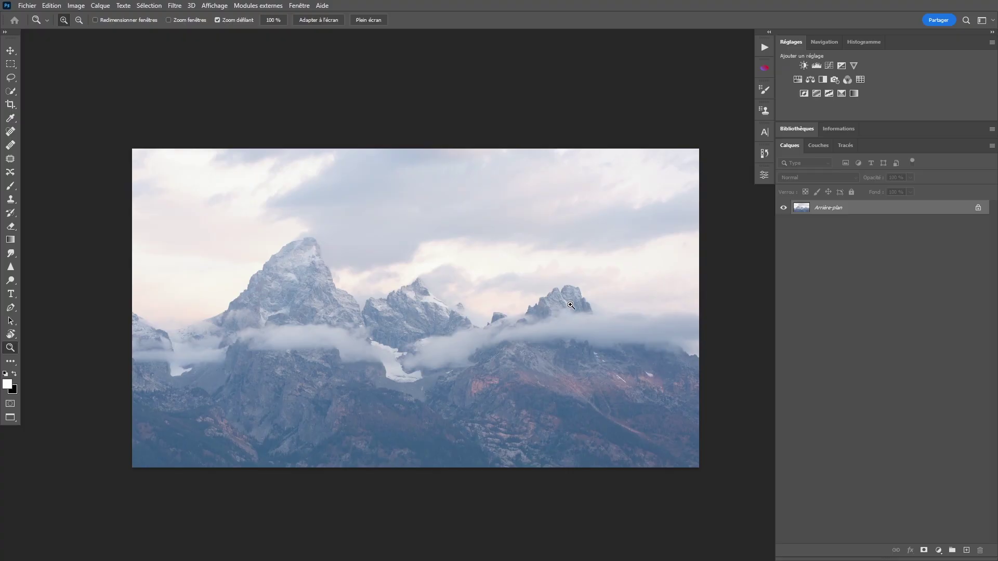
Add a Curves adjustment layer above the background and check which workspace is active.
click(829, 66)
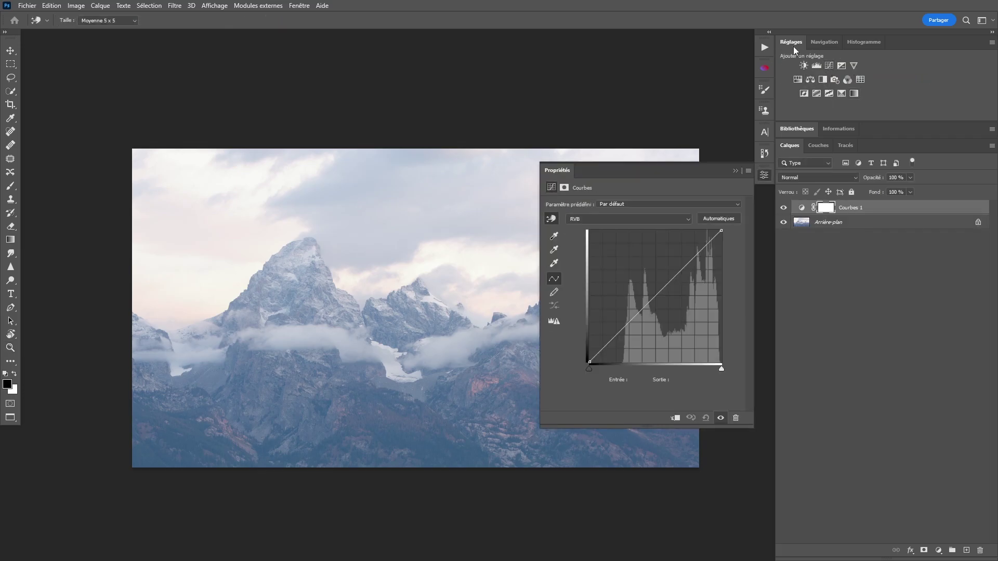
click(993, 21)
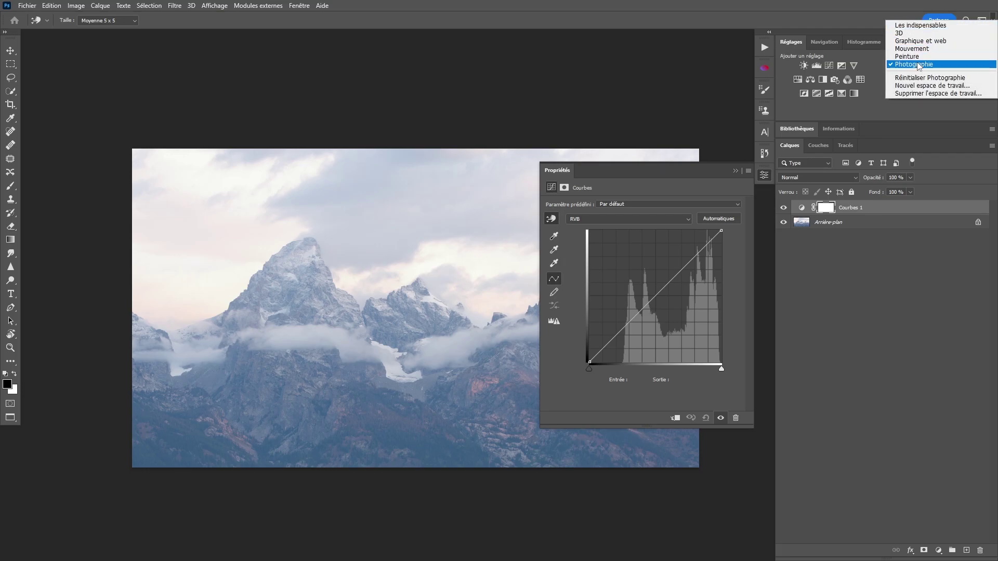
click(856, 307)
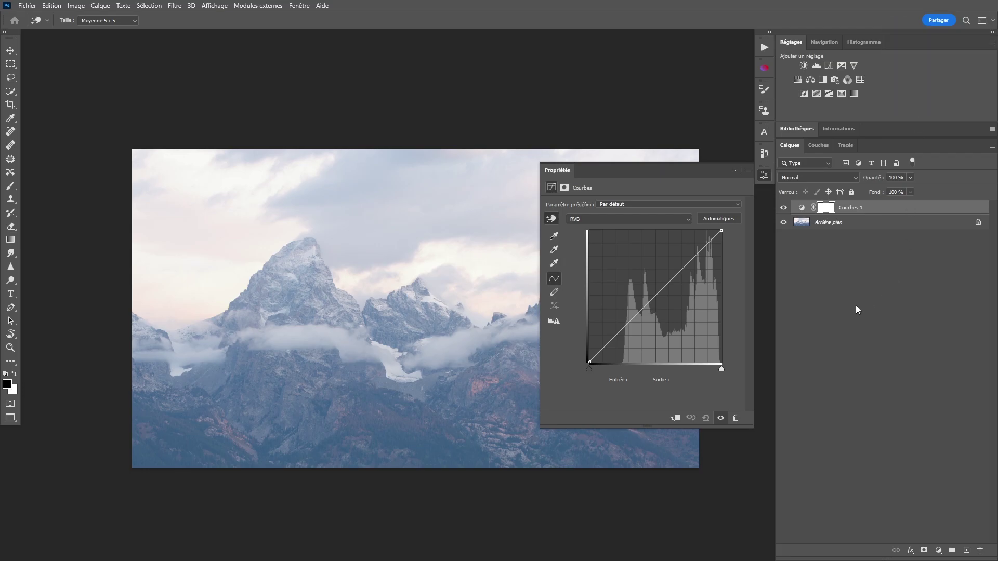
click(939, 551)
Move the red channel's black point to input 60, output 0, at the start of its histogram.
click(595, 218)
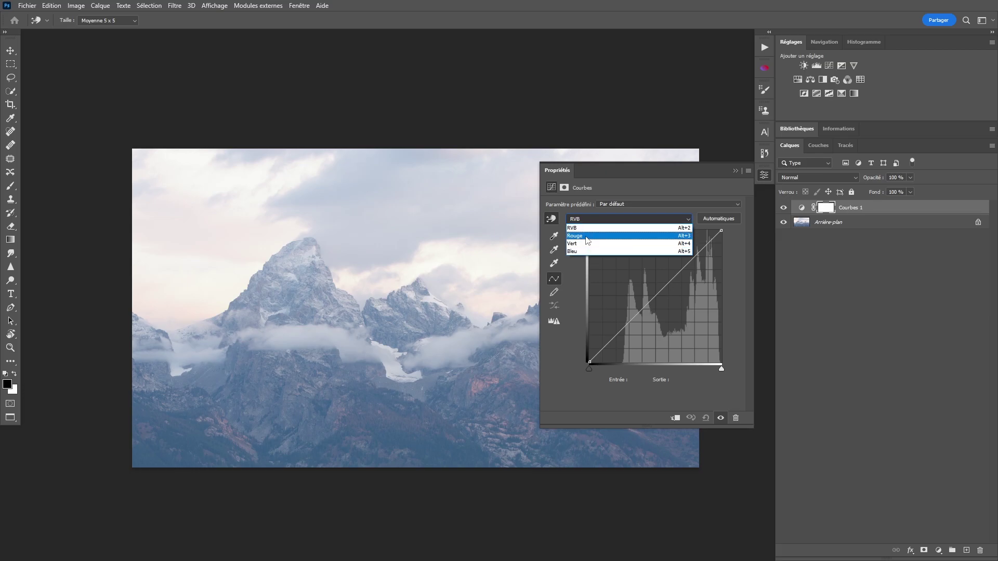
click(586, 240)
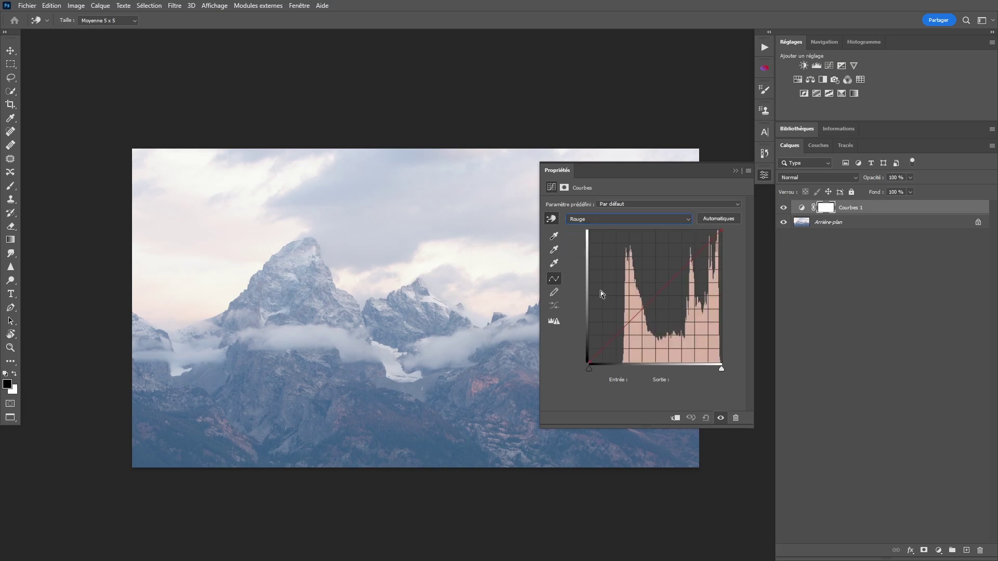
click(592, 362)
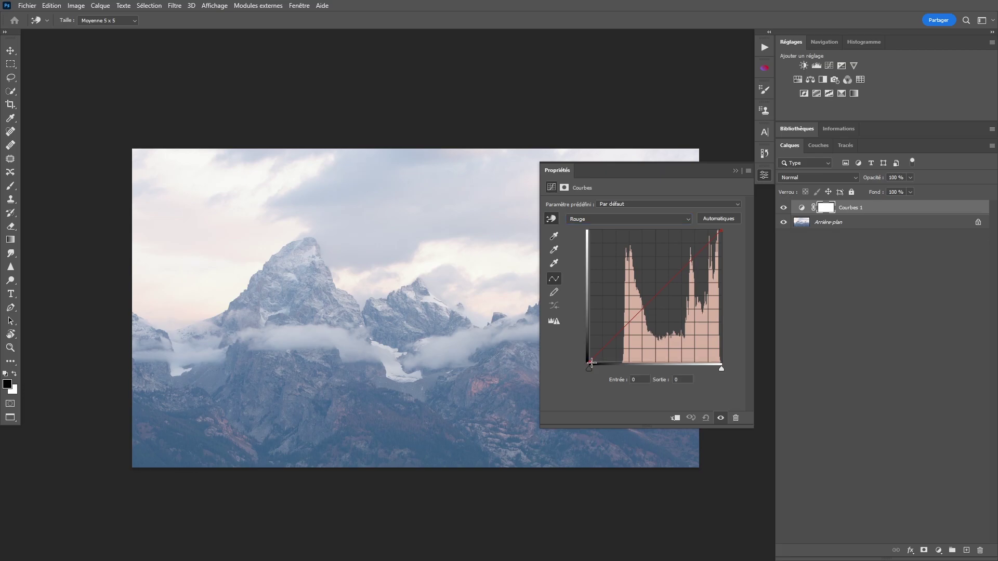
drag(591, 363, 588, 363)
drag(589, 361, 621, 368)
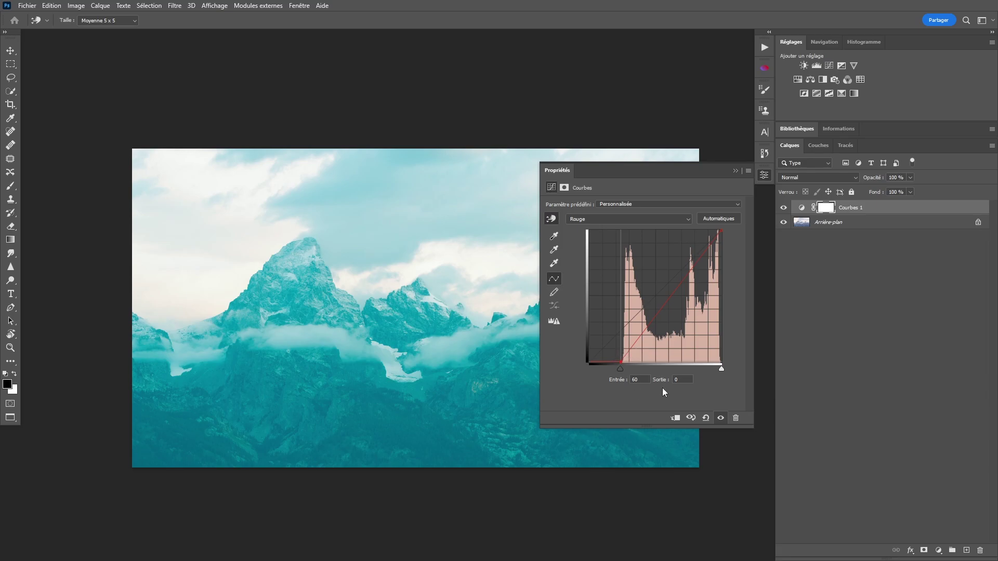
drag(664, 384, 644, 361)
Move the green channel's black point inward to the start of its histogram.
click(591, 221)
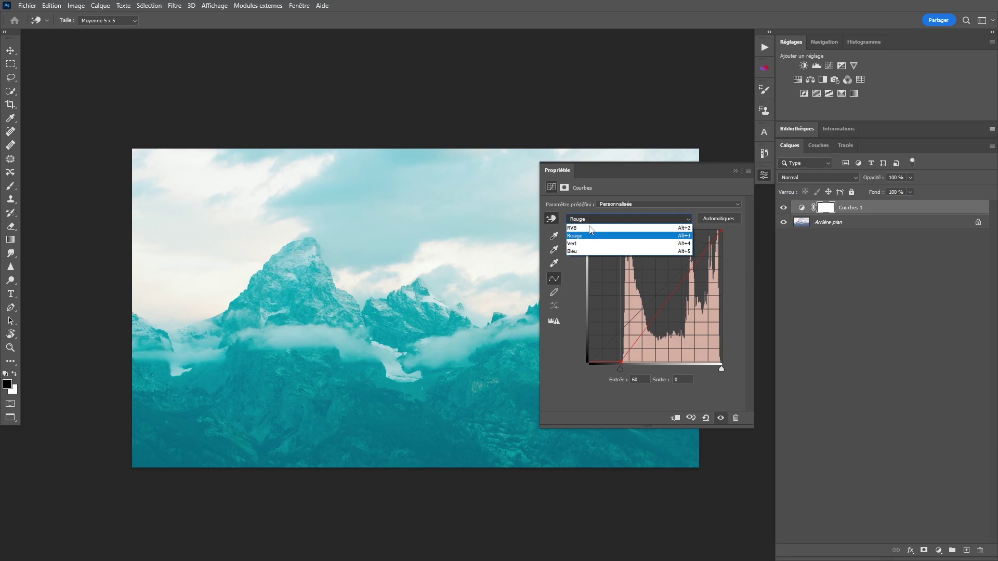
click(583, 241)
drag(590, 368, 624, 369)
Move the blue channel's black point to input 99, output 0, and close the curve properties.
click(580, 220)
click(582, 252)
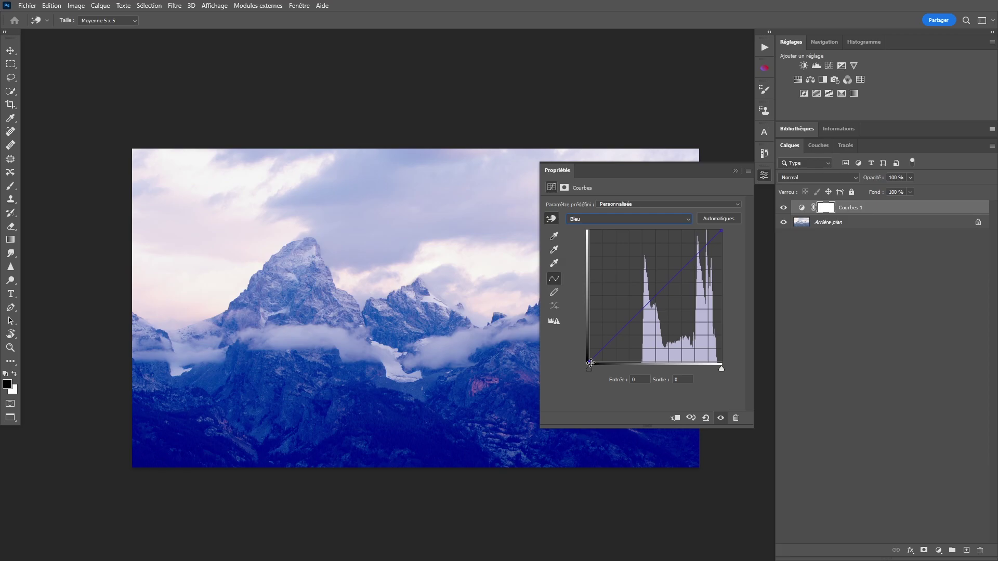
drag(591, 362, 639, 377)
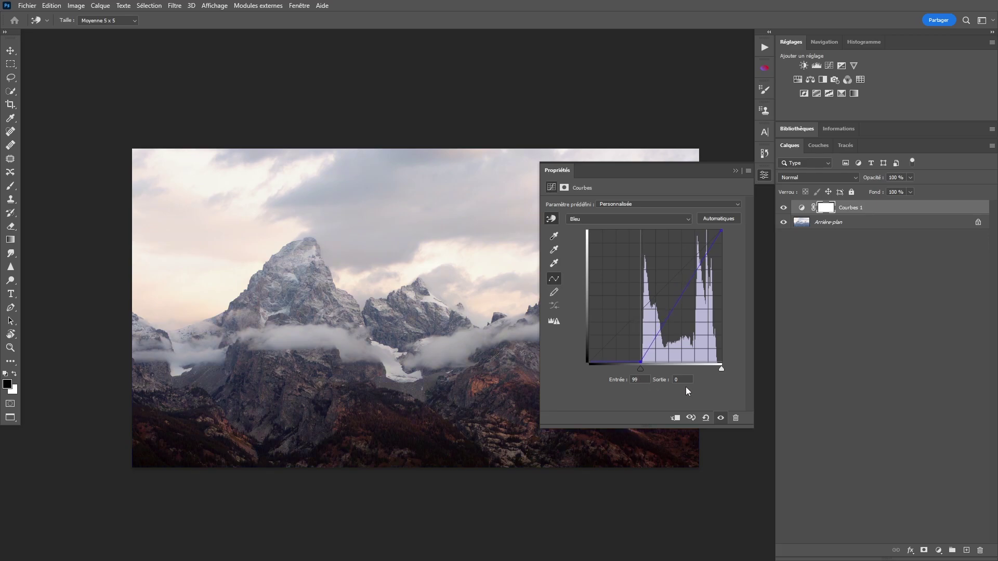
click(764, 175)
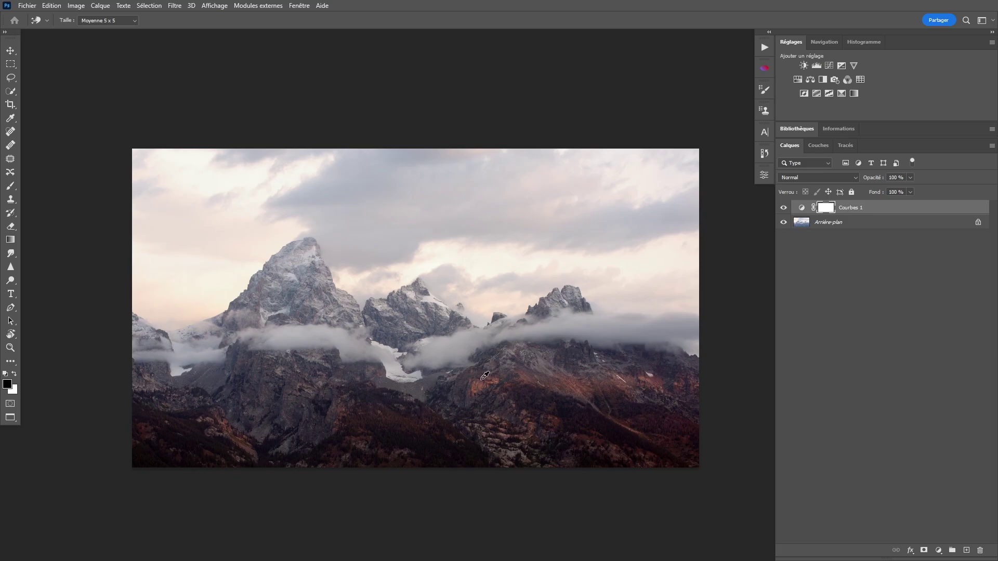
Compare the photo with and without the Curves adjustment layer.
click(784, 209)
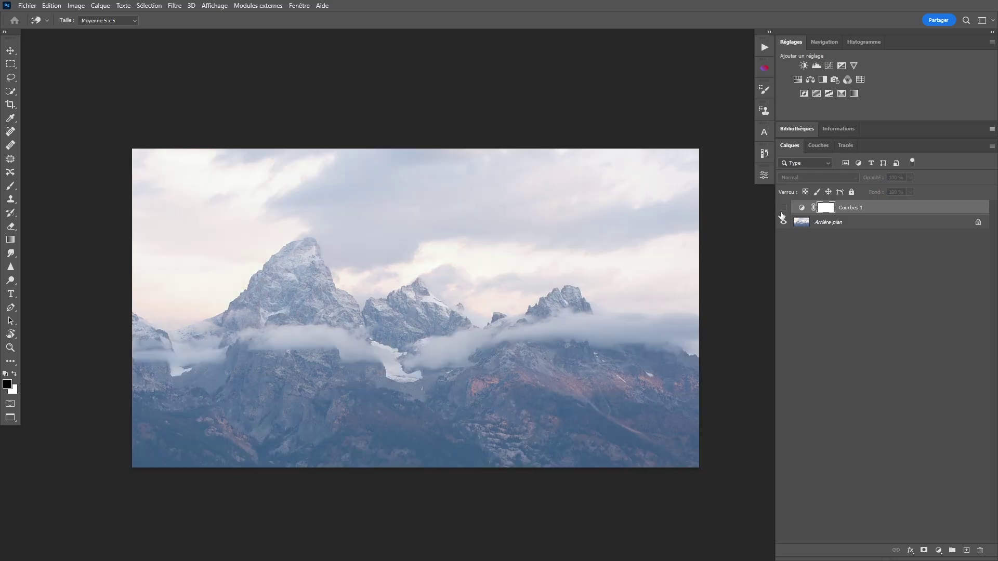
key(ctrl+z)
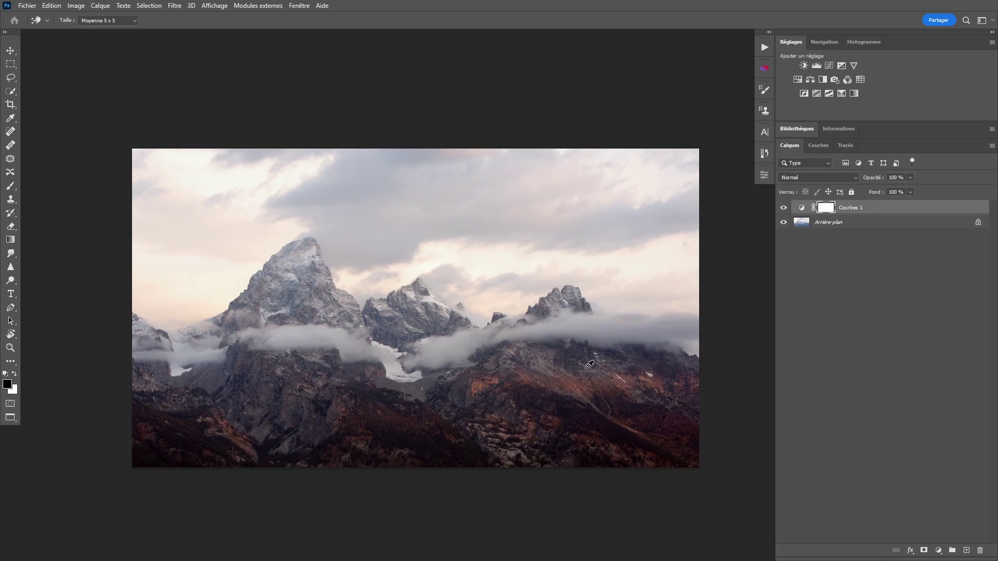
key(z)
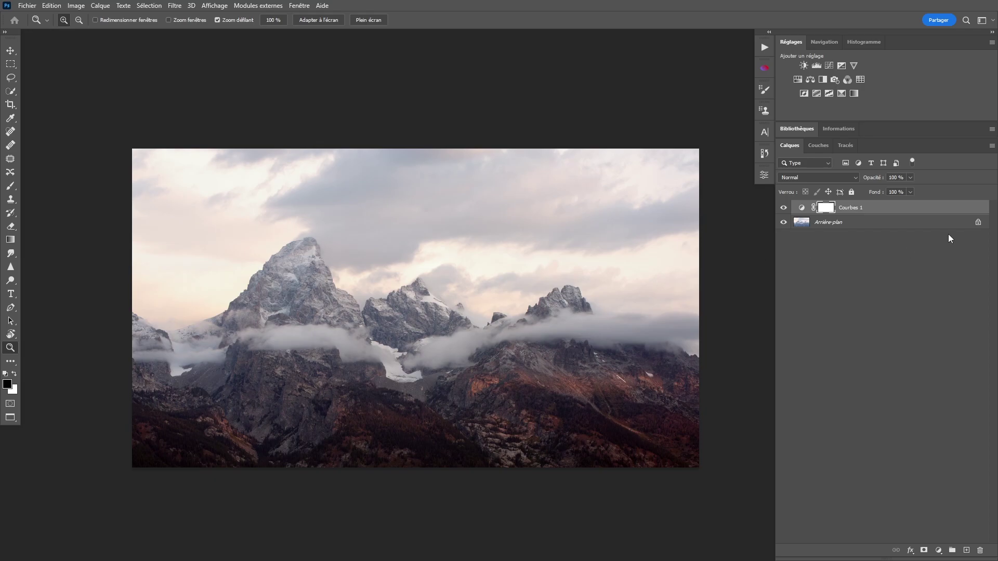
Unlock the background layer and compare the image with the Curves layer hidden and shown.
click(978, 224)
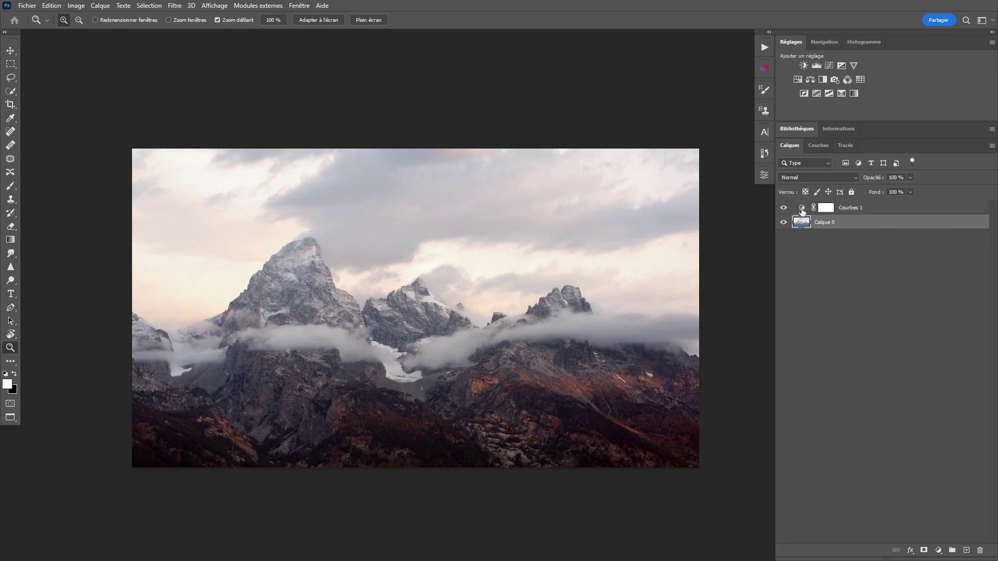
click(791, 210)
click(783, 208)
click(784, 207)
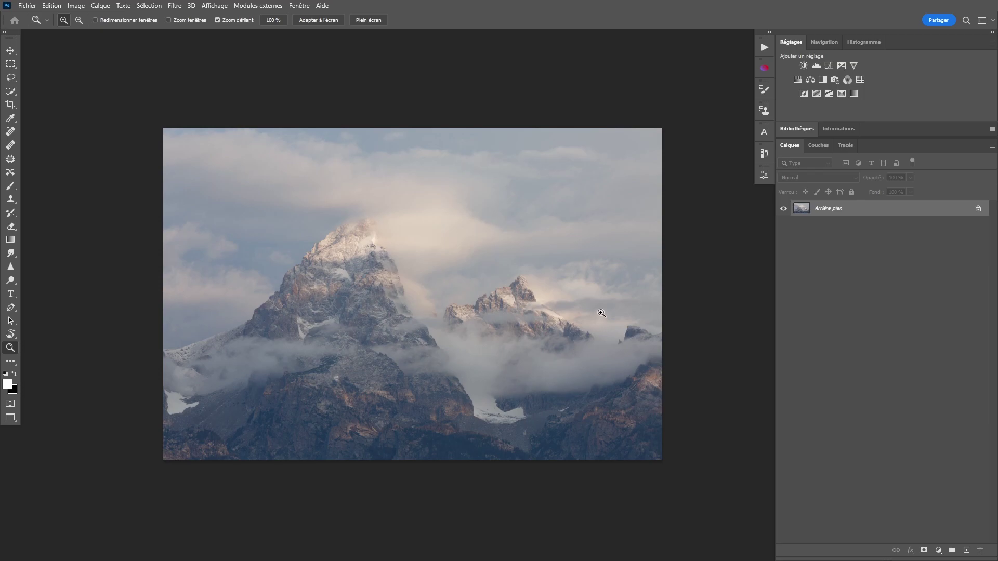
Add a Curves adjustment layer to the second mountain photo and open its automatic colour correction options.
click(829, 65)
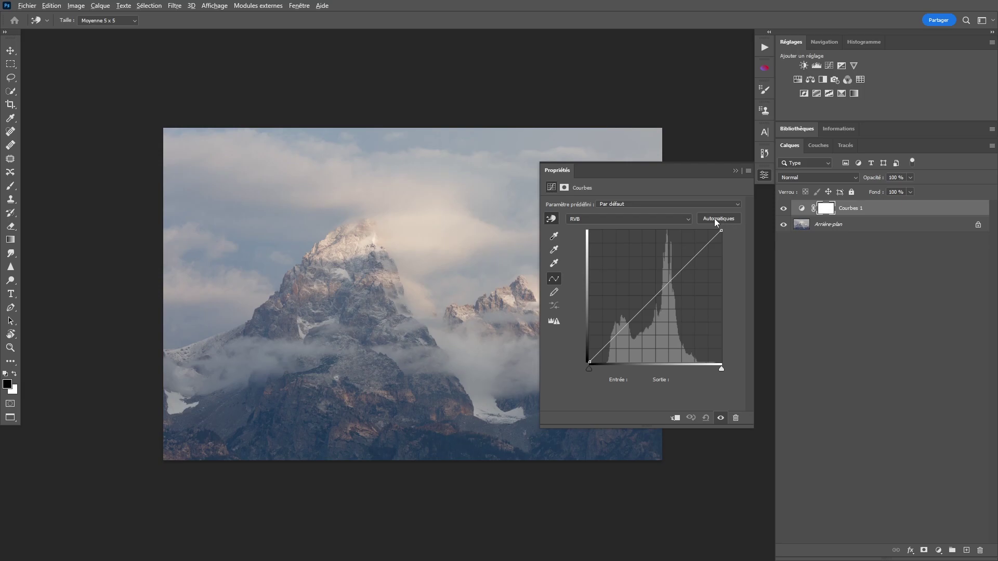
alt+click(719, 220)
drag(621, 314, 732, 290)
Compare the contrast algorithms, keep Rechercher les couleurs claires et foncées, and try the Magnétisme des tons moyens neutres option.
click(626, 315)
click(621, 328)
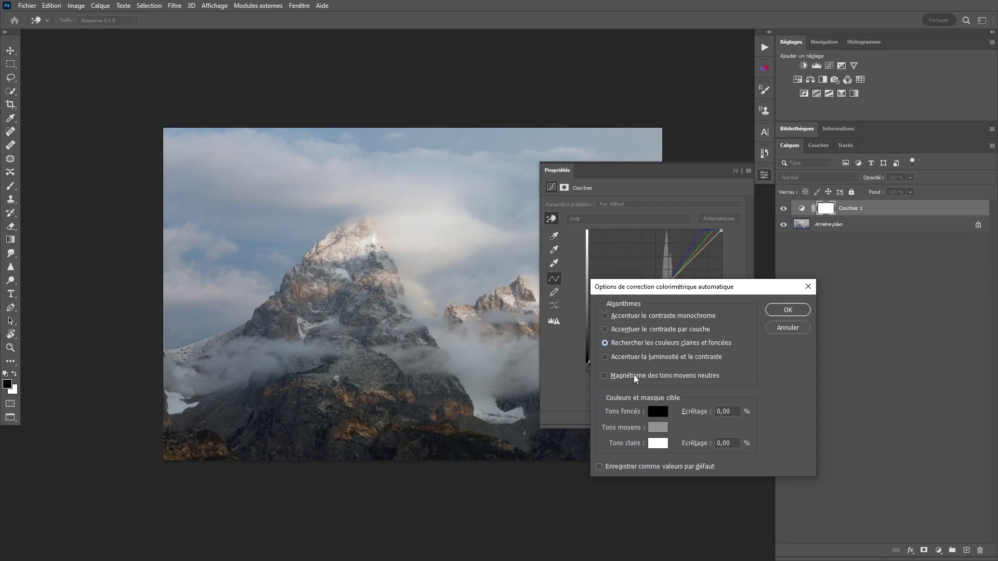
drag(744, 288, 435, 321)
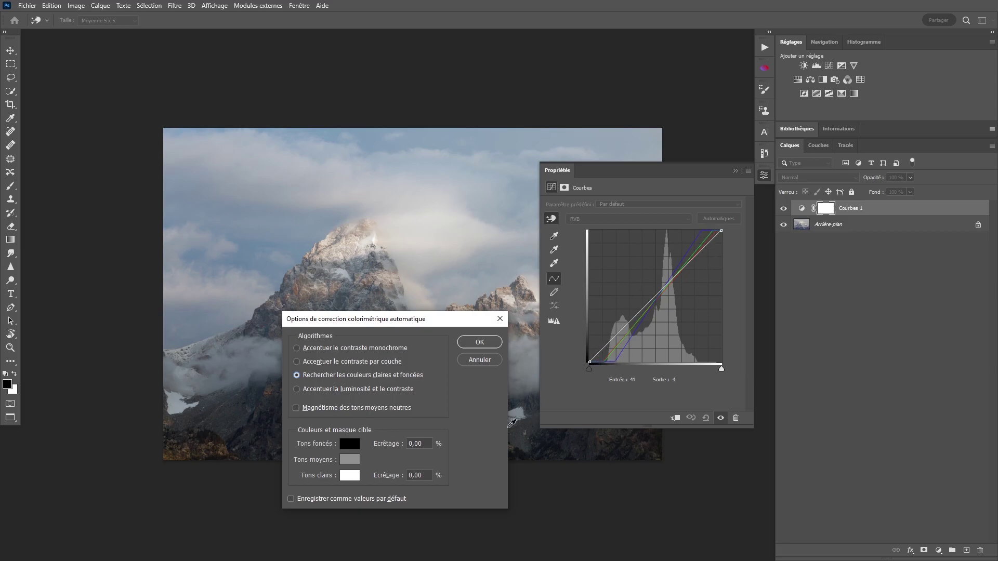
click(335, 410)
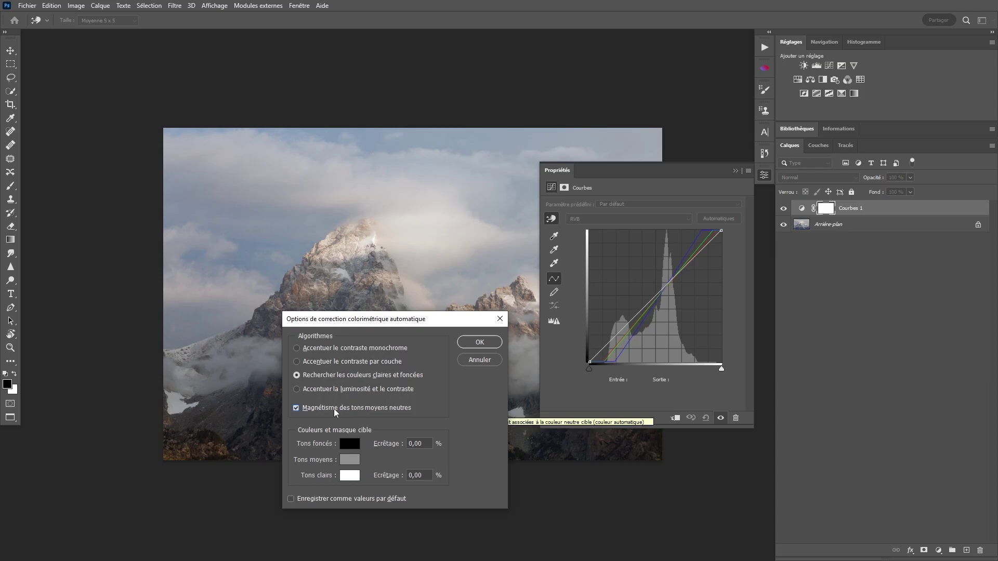
drag(416, 323, 860, 304)
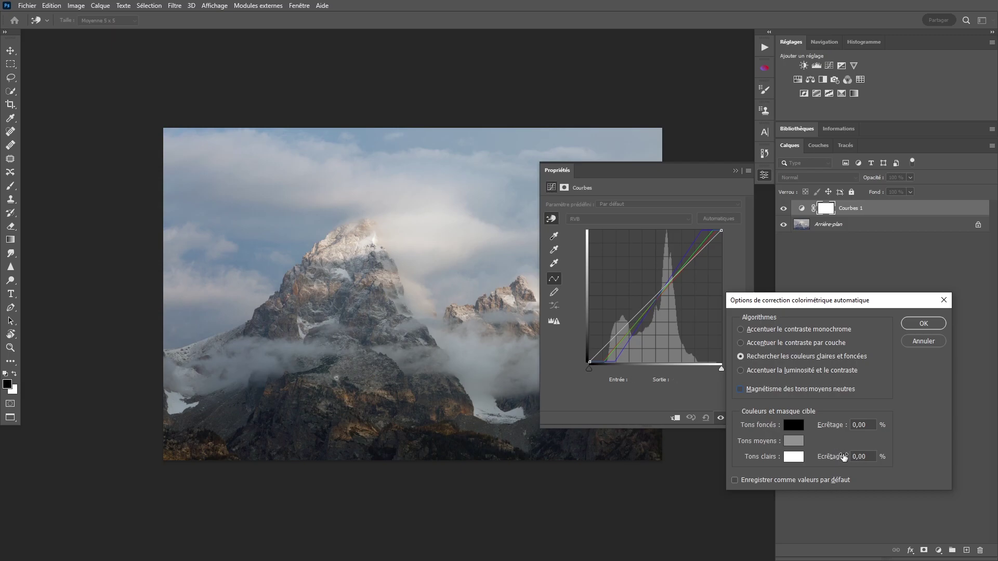
Check the target colour for the dark tones and accept black, 000000.
click(794, 426)
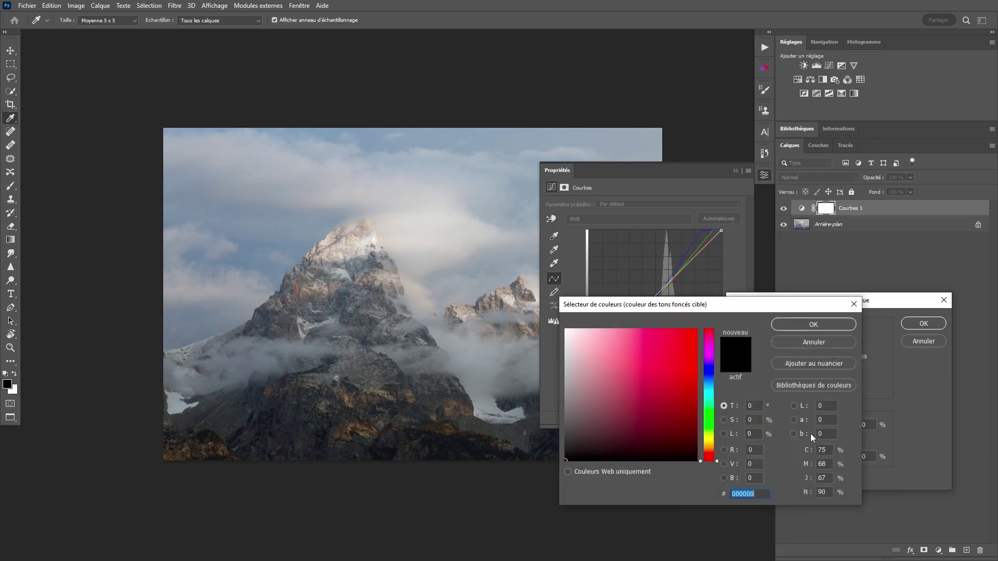
drag(762, 302, 838, 319)
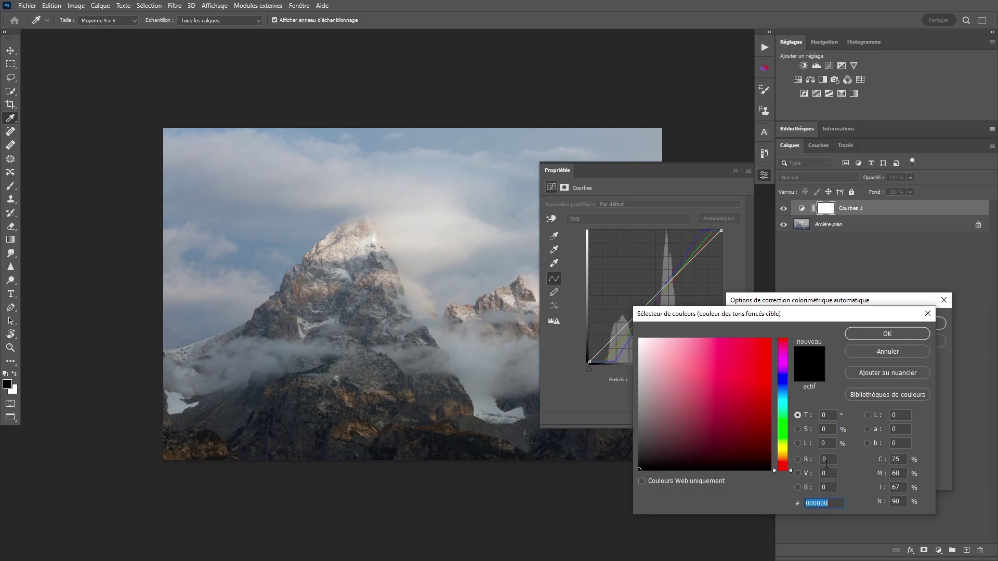
click(888, 334)
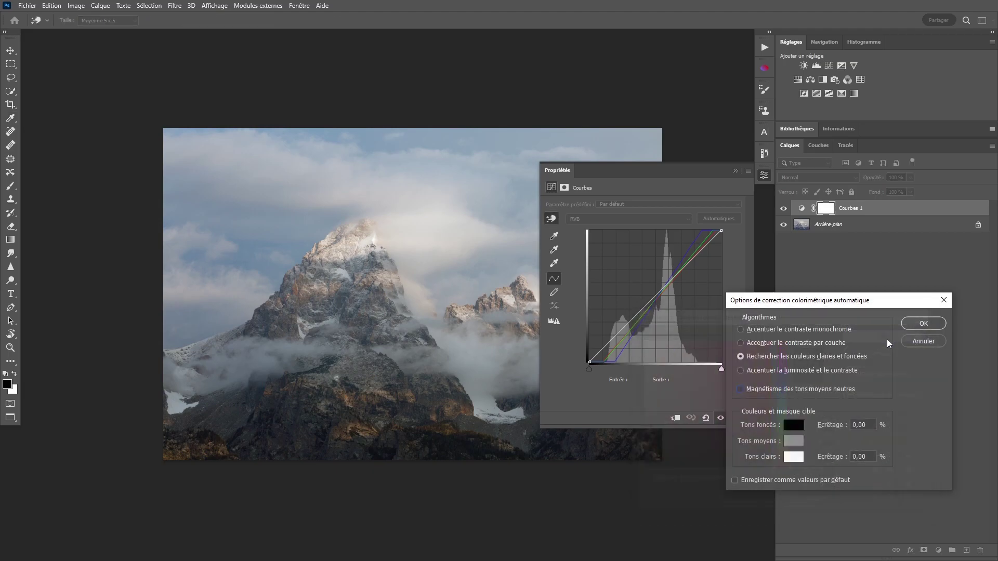
Test 000000 as the target colour for the light tones and set it back to ffffff.
click(792, 460)
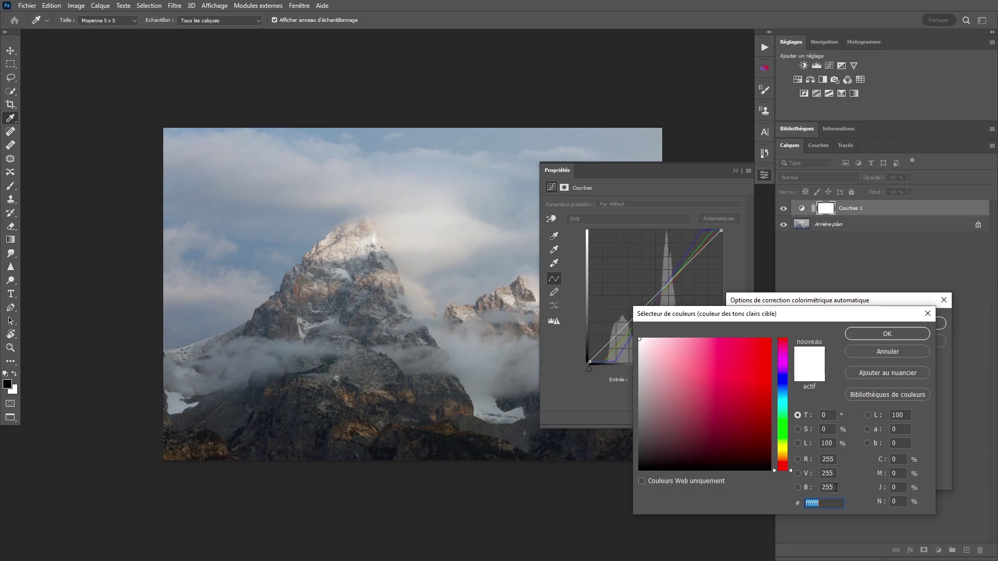
mouse_move(660, 355)
mouse_down()
mouse_move(673, 369)
mouse_move(616, 320)
mouse_up()
text(000000)
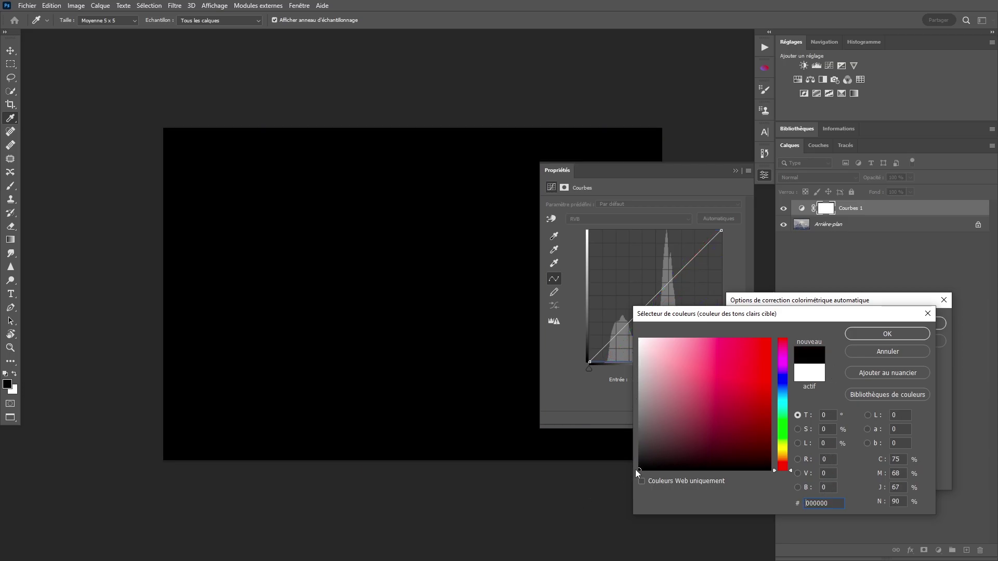
text(ffffff)
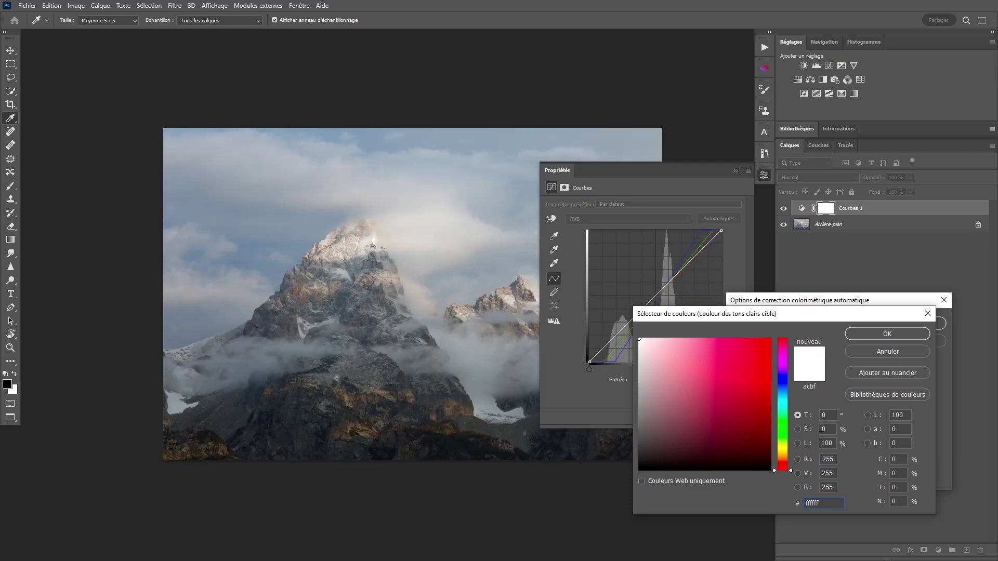
click(903, 336)
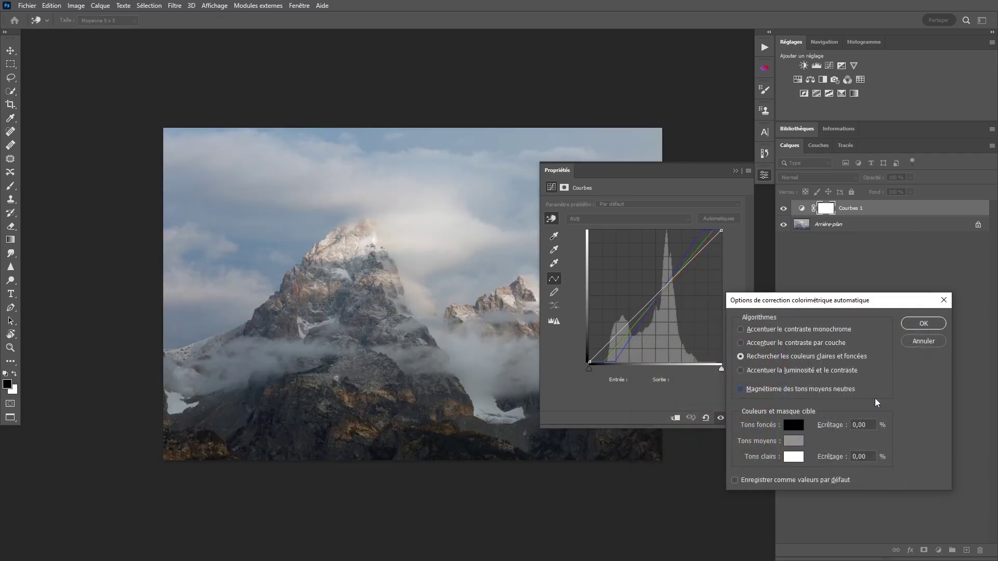
Save the automatic colour correction options as default values and apply them.
drag(837, 306, 796, 290)
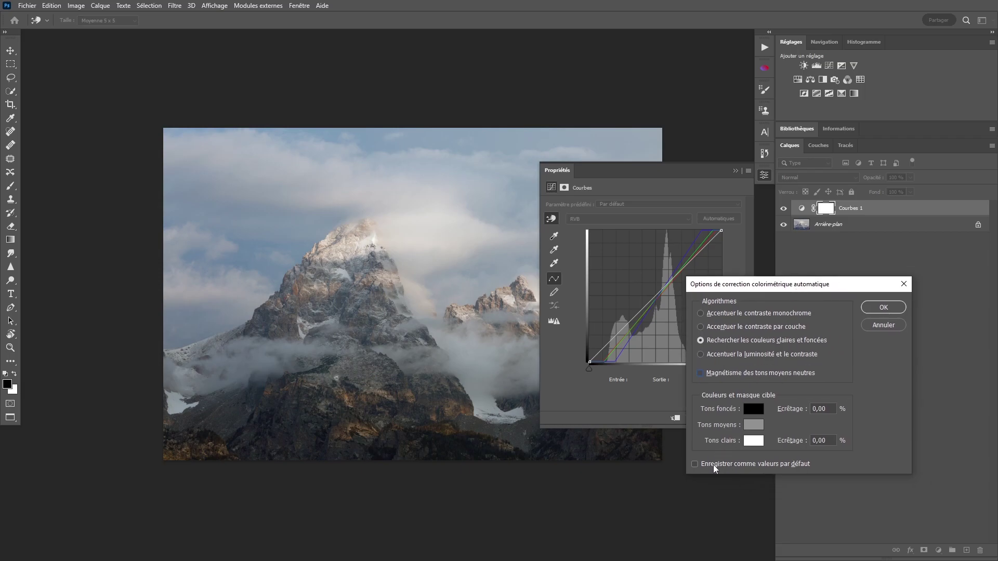
click(713, 464)
click(885, 307)
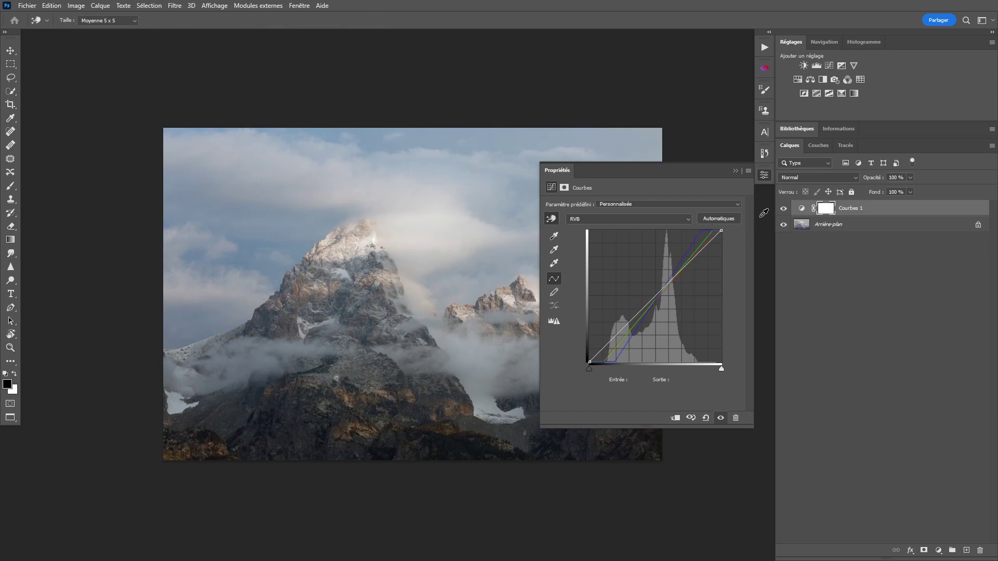
Reset the Curves adjustment and reapply the automatic correction to the mountain photo.
click(705, 418)
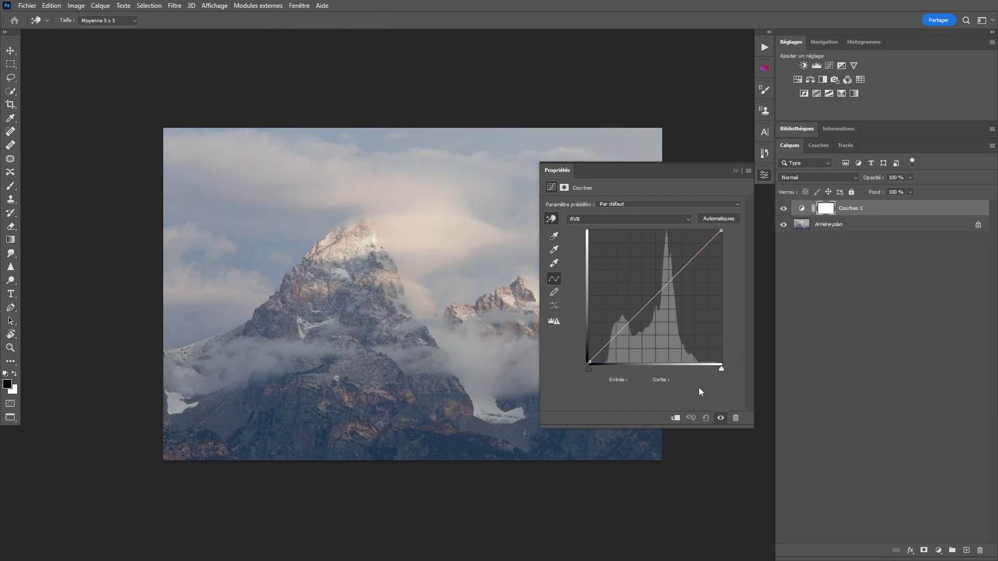
click(711, 220)
drag(475, 334, 382, 354)
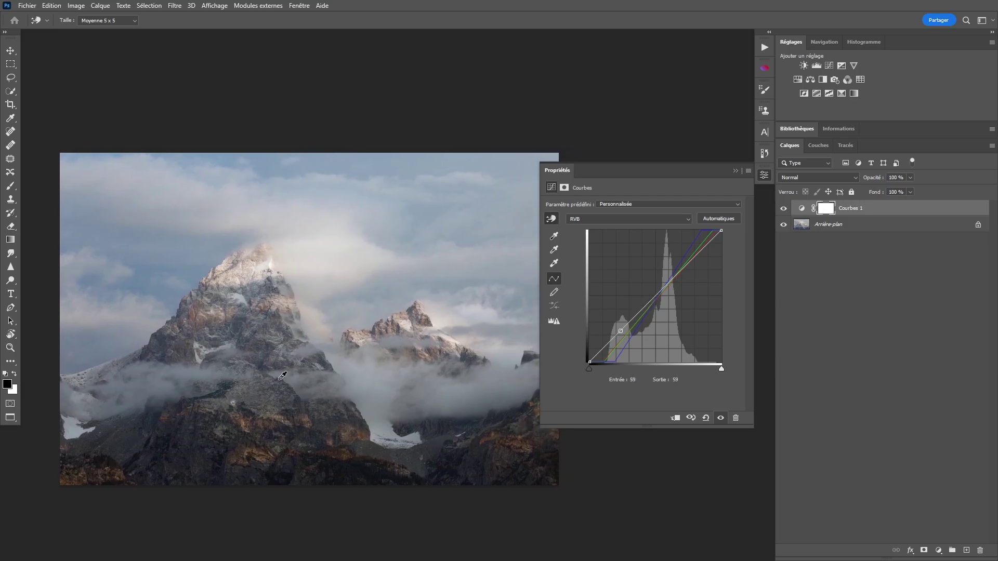
key(z)
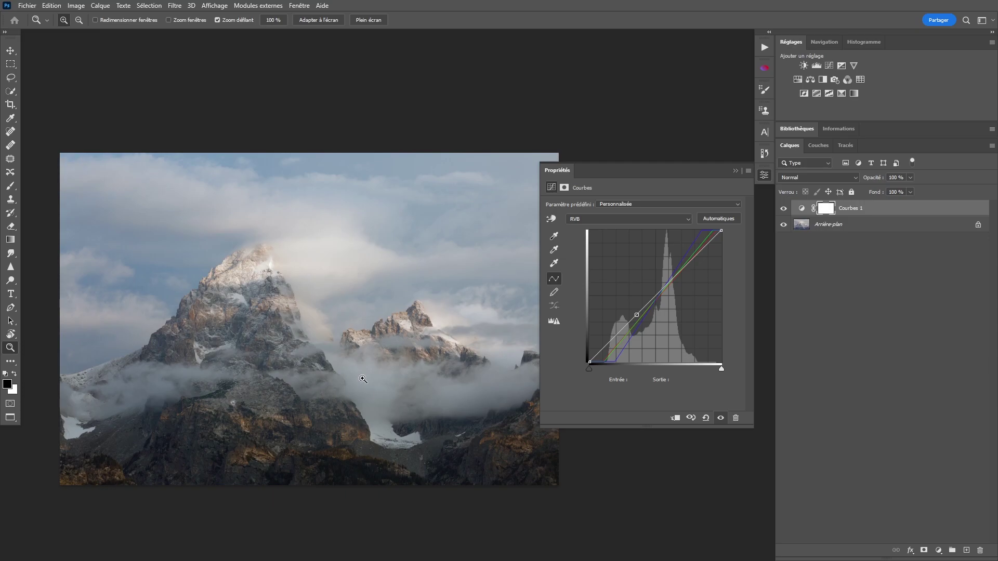
scroll(337, 346, left, 1)
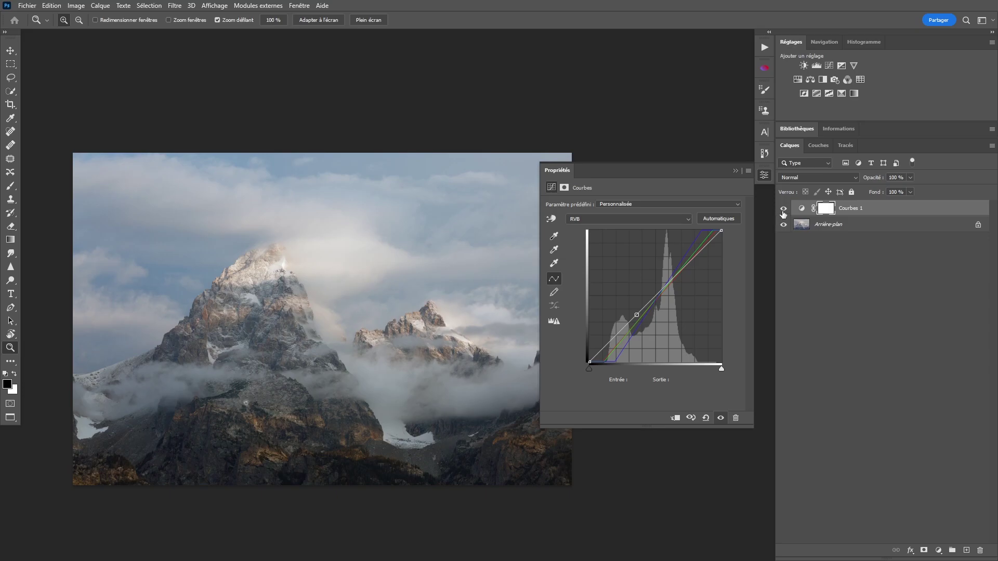
Draw a white-filled square about 612 × 612 px between the two peaks, directly above the background layer and below the Curves layer.
click(804, 226)
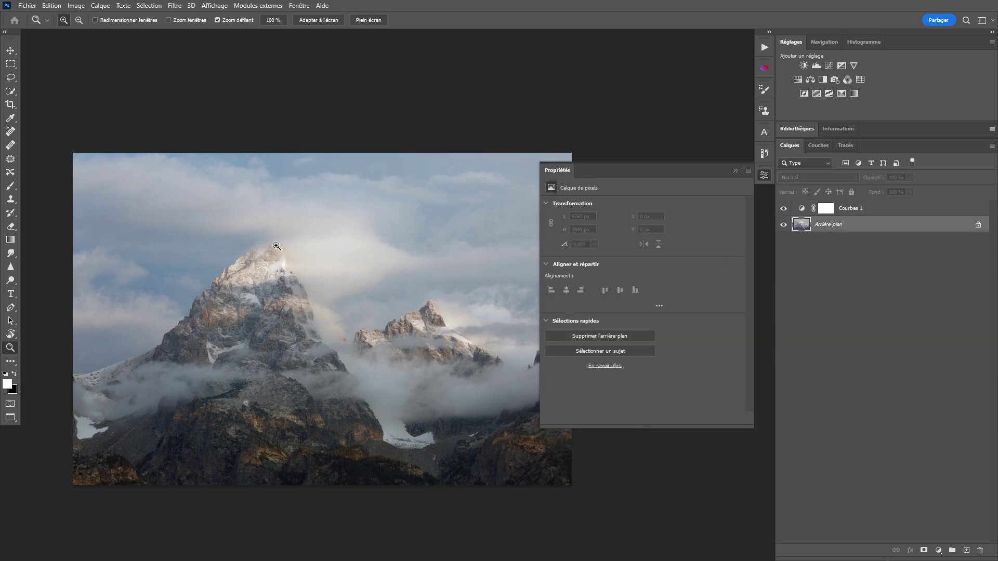
key(u)
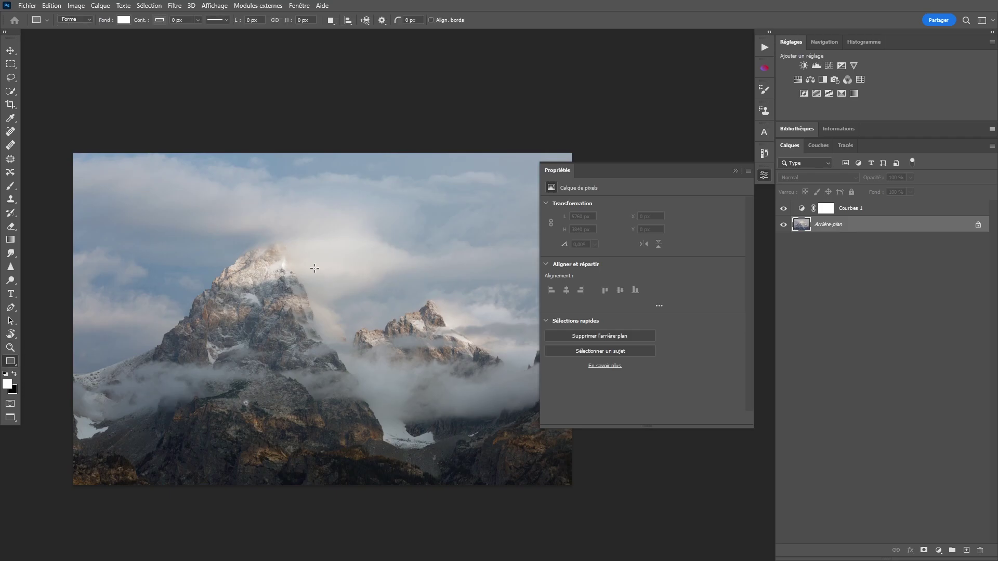
right_click(16, 367)
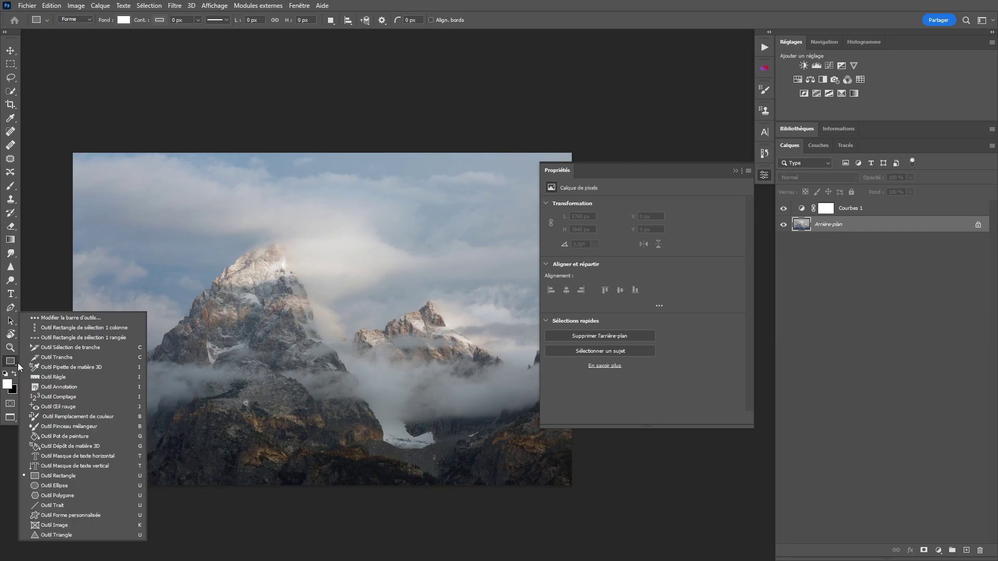
click(73, 476)
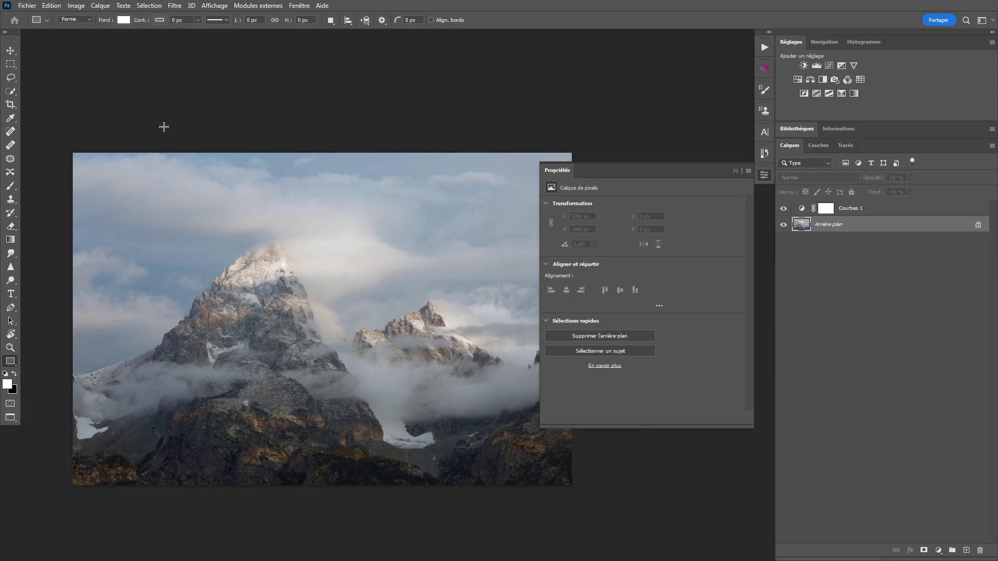
click(123, 20)
click(192, 40)
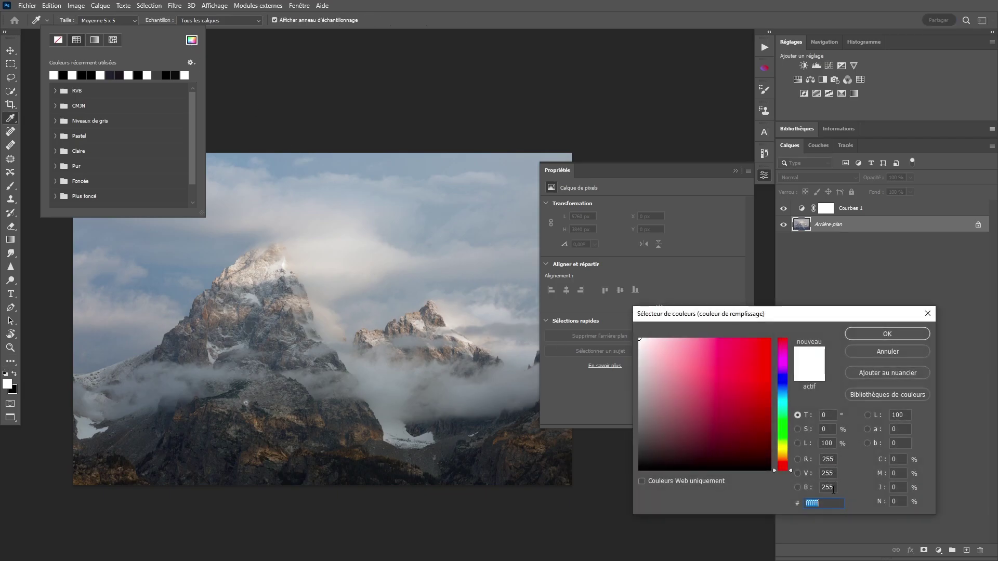
click(894, 334)
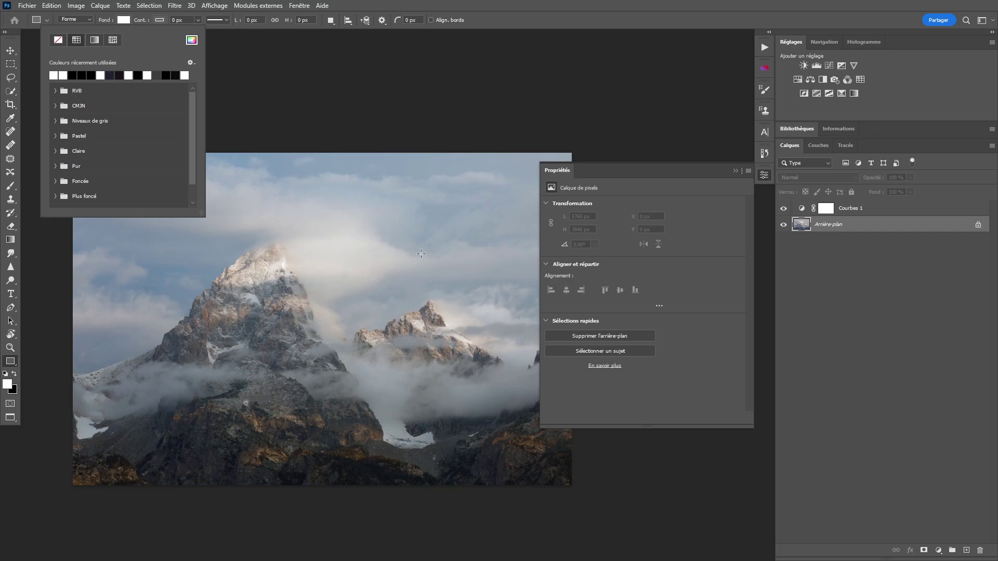
drag(289, 295, 343, 347)
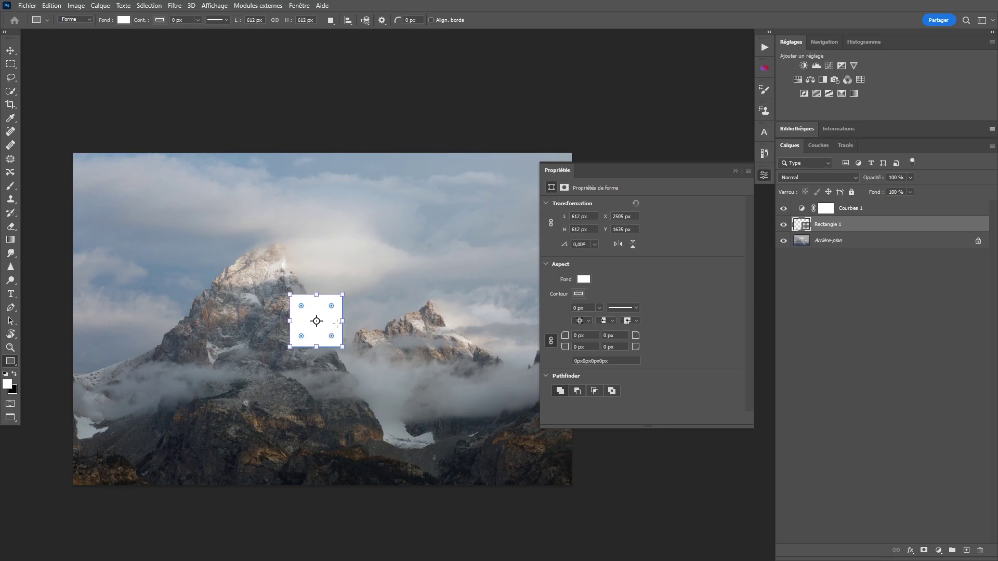
Try a black fill on the square and restore its white fill.
click(125, 22)
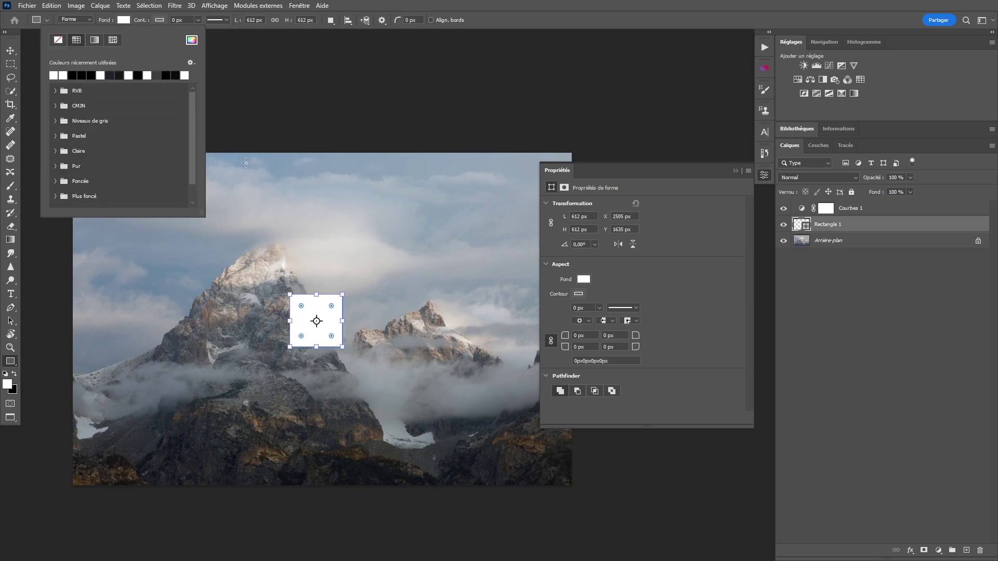
click(75, 75)
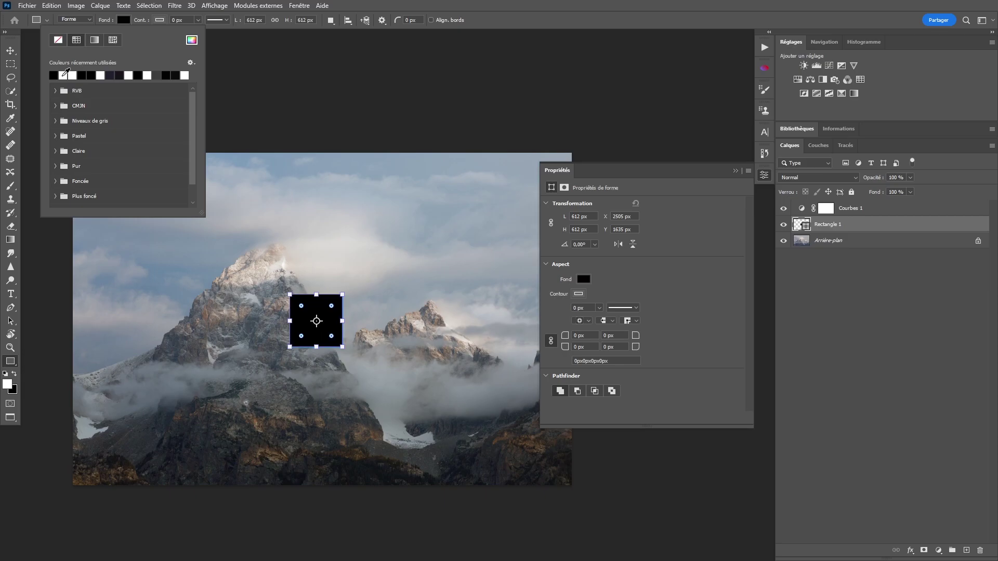
click(64, 75)
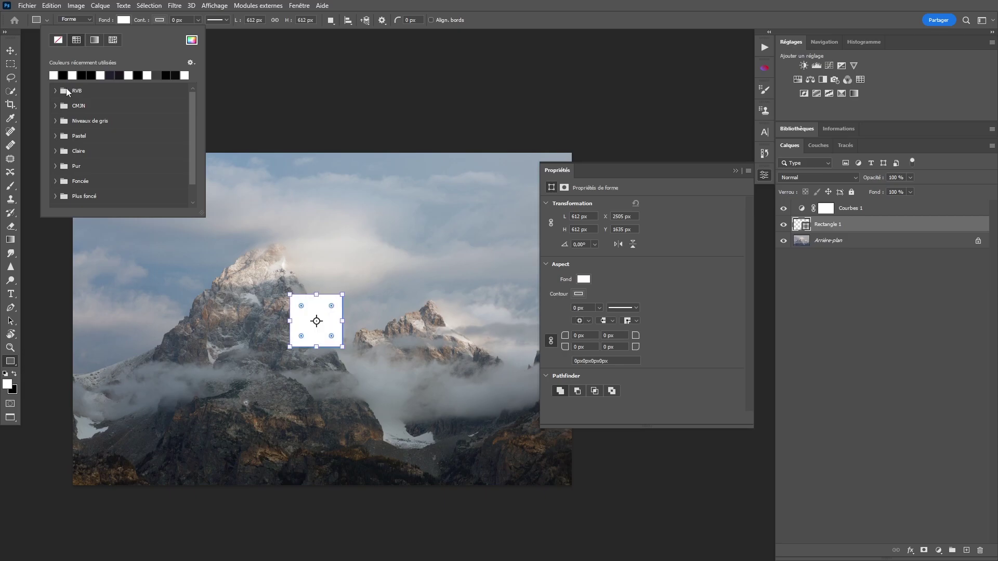
click(519, 22)
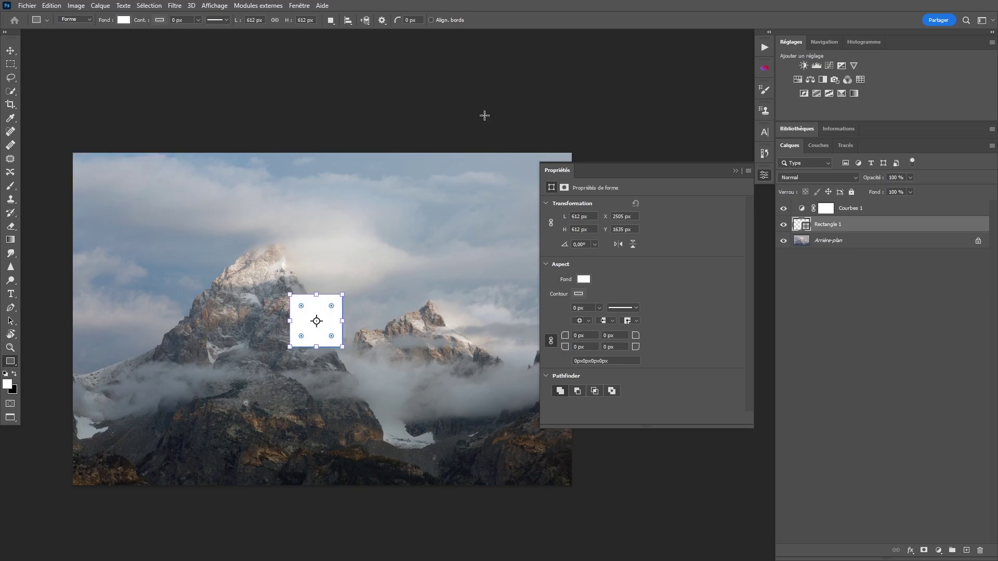
Recalculate the automatic correction of the Curves layer with the white square included in the image.
click(801, 210)
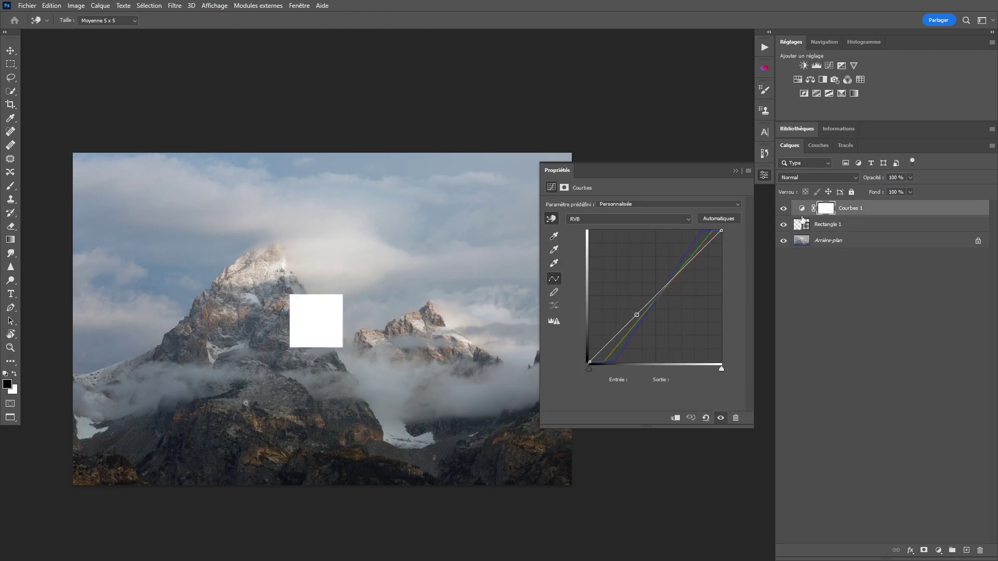
click(724, 221)
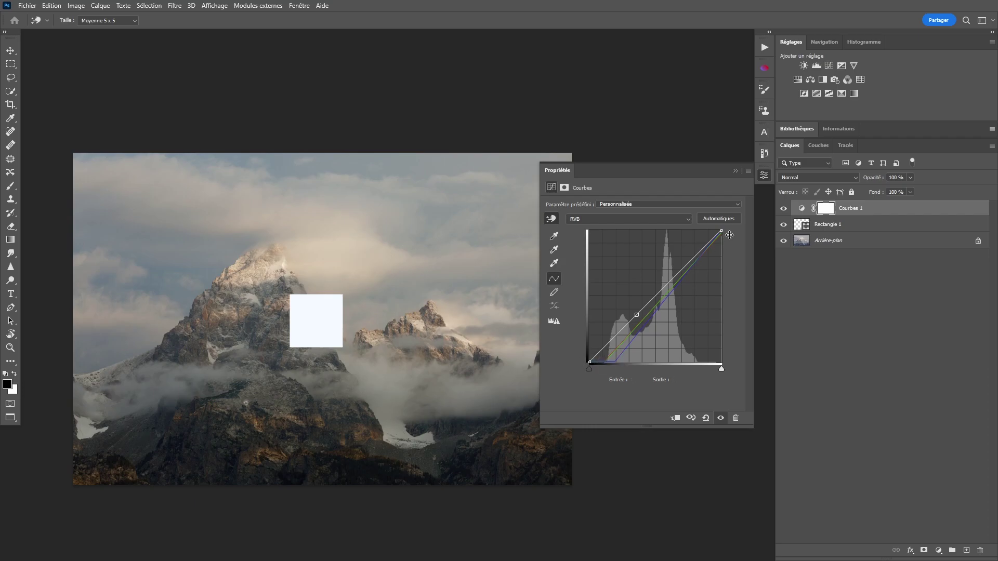
Examine the red, green and blue channel curves one by one and return to the RVB composite.
click(597, 220)
click(584, 237)
click(595, 220)
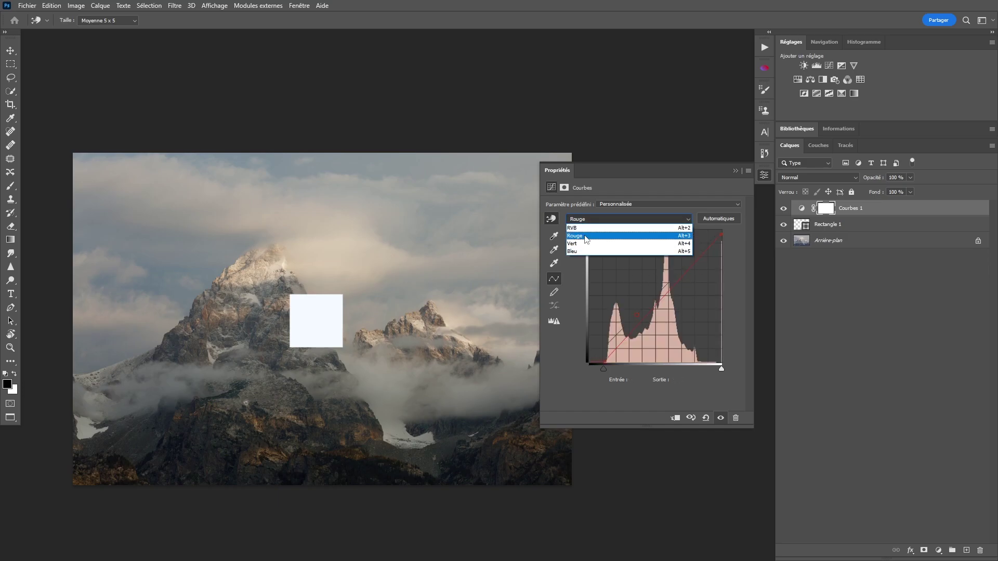
click(578, 244)
click(591, 220)
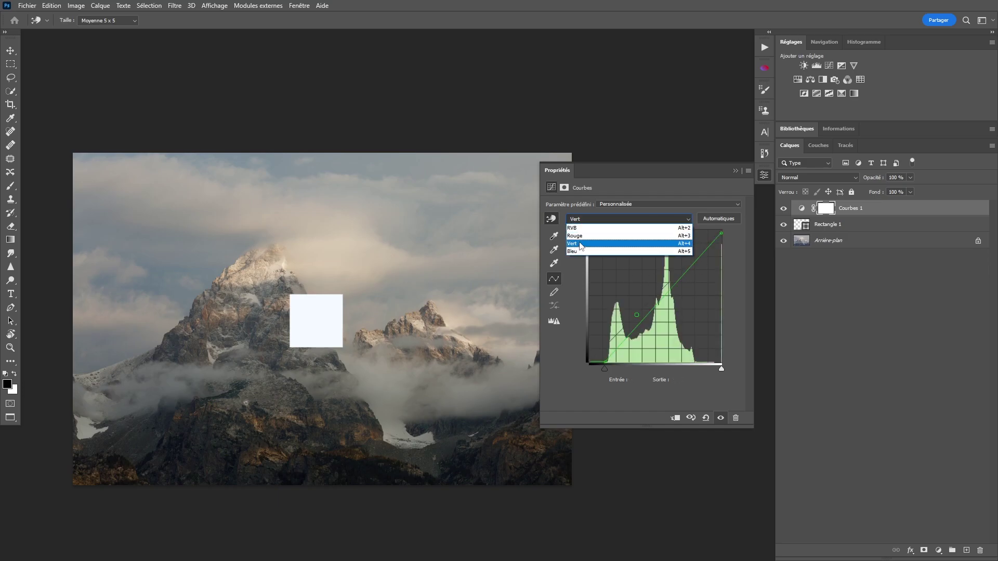
click(573, 251)
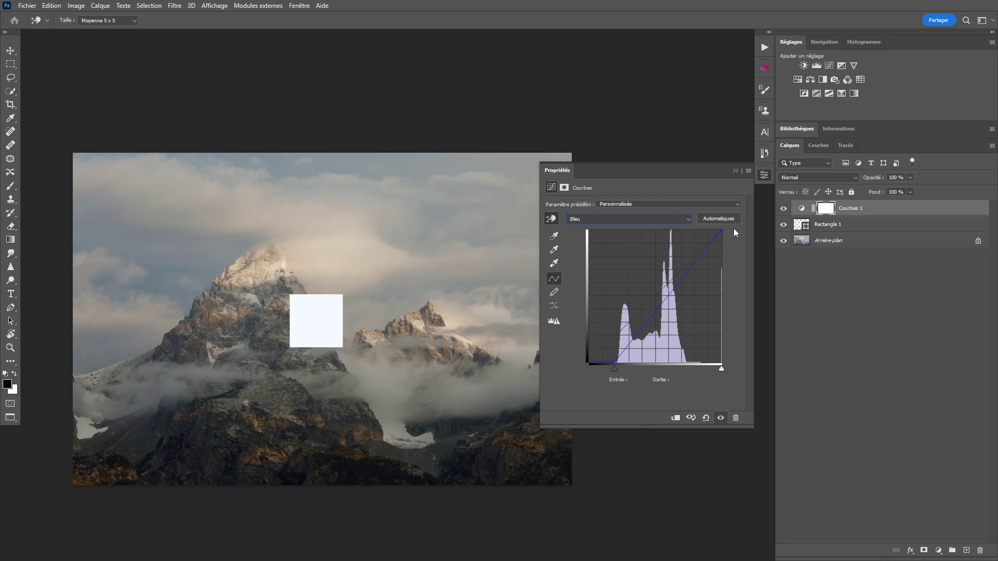
click(608, 217)
click(597, 226)
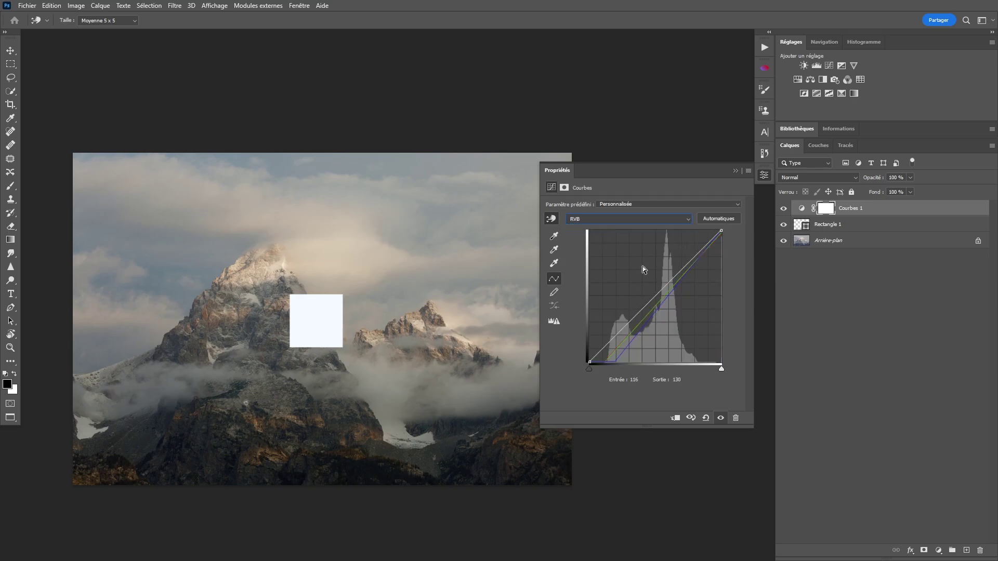
Set the Curves adjustment's white point by sampling the white square.
ctrl+click(289, 342)
click(554, 265)
click(321, 316)
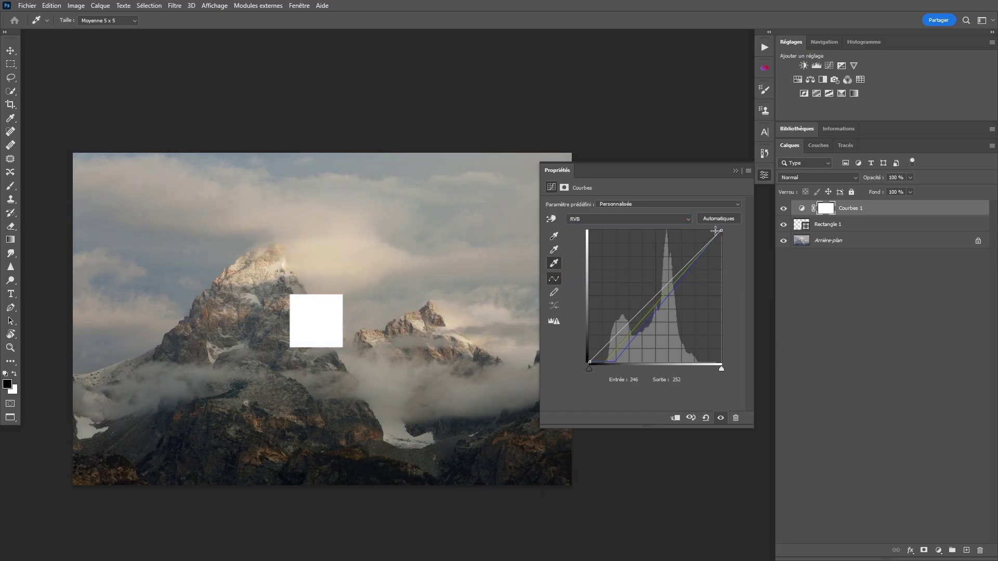
Examine the red channel's curve at its white point and return to the RVB composite curve.
click(590, 220)
click(589, 230)
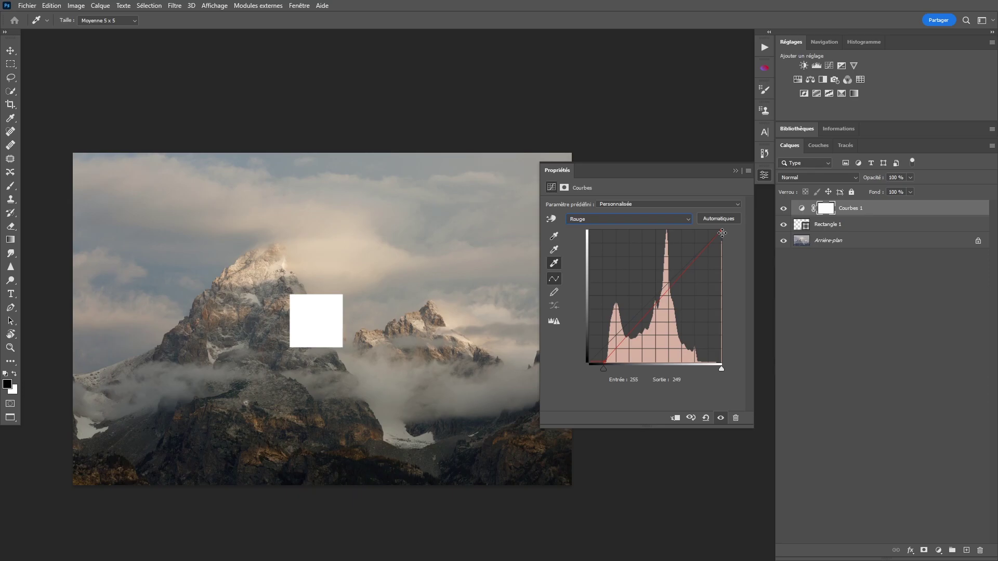
click(613, 219)
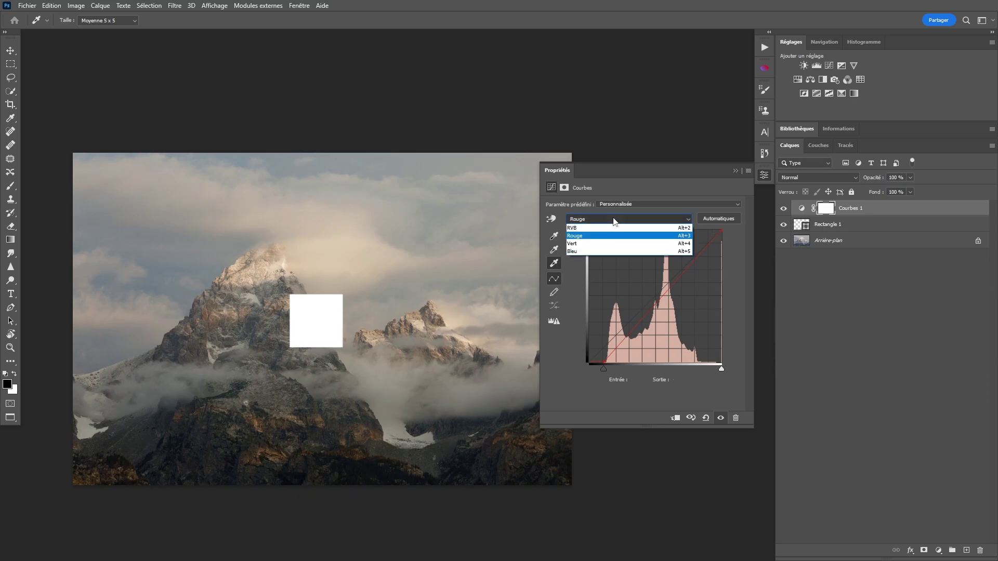
click(592, 224)
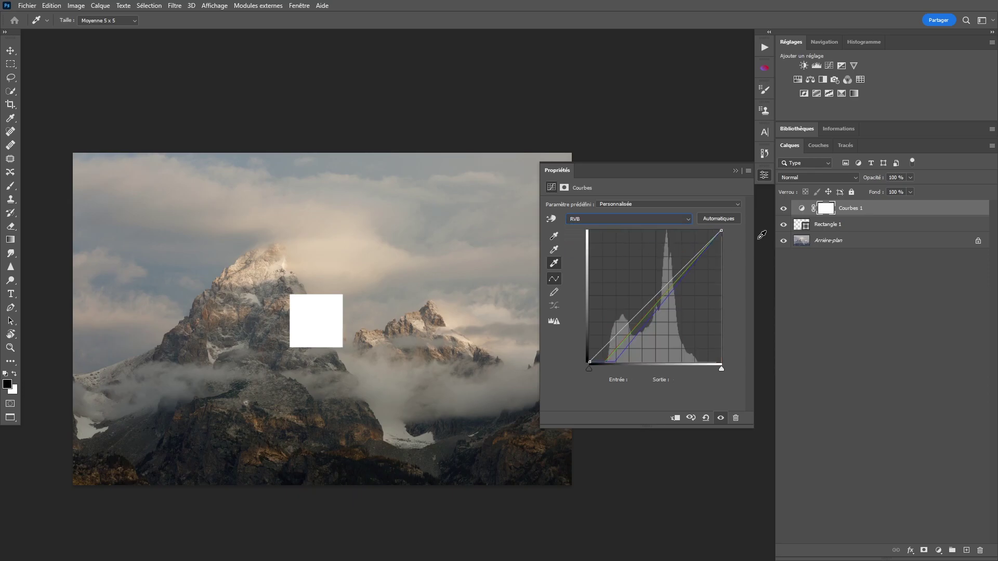
Hide the white square, compare the photo with and without Courbes 1, and recalculate that layer's automatic correction.
click(783, 226)
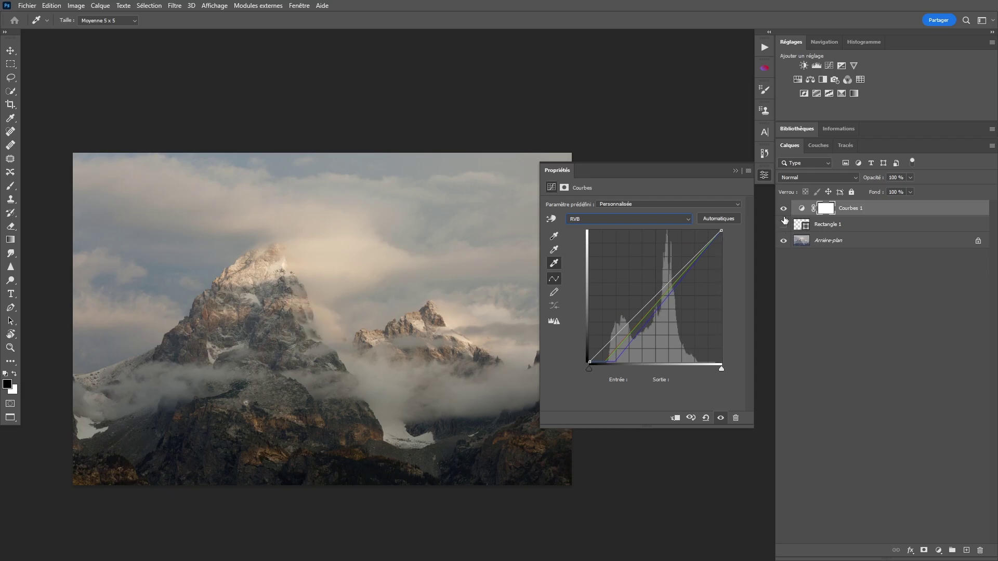
click(782, 209)
click(783, 210)
click(715, 219)
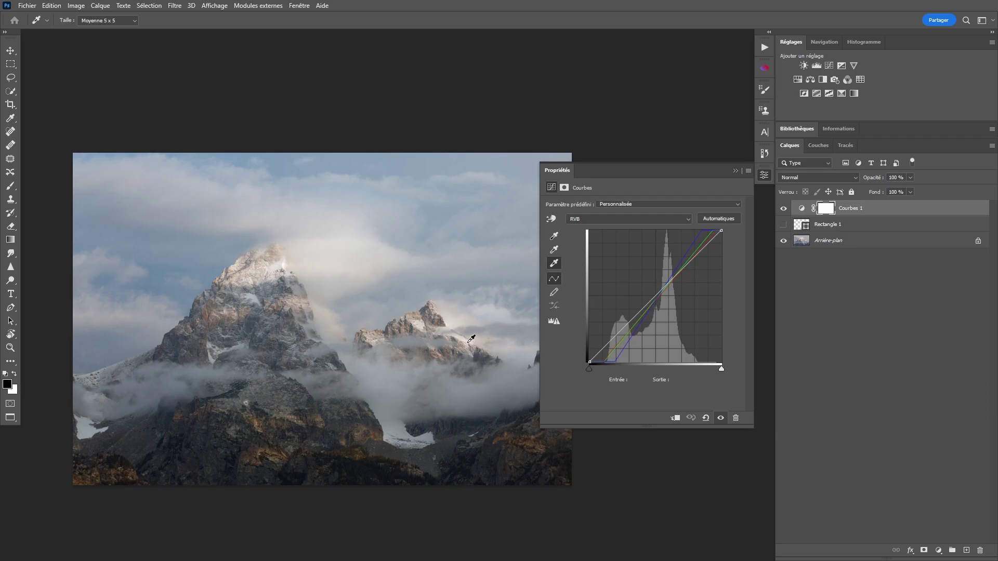
key(z)
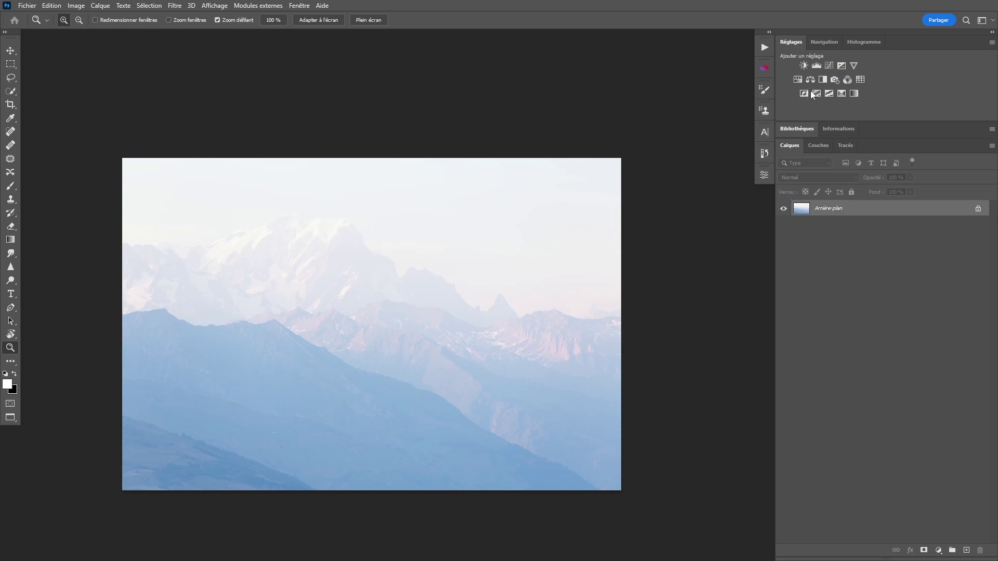
Add a Curves adjustment to the hazy blue mountain photo and place a white square about 876 px wide beneath it.
click(833, 65)
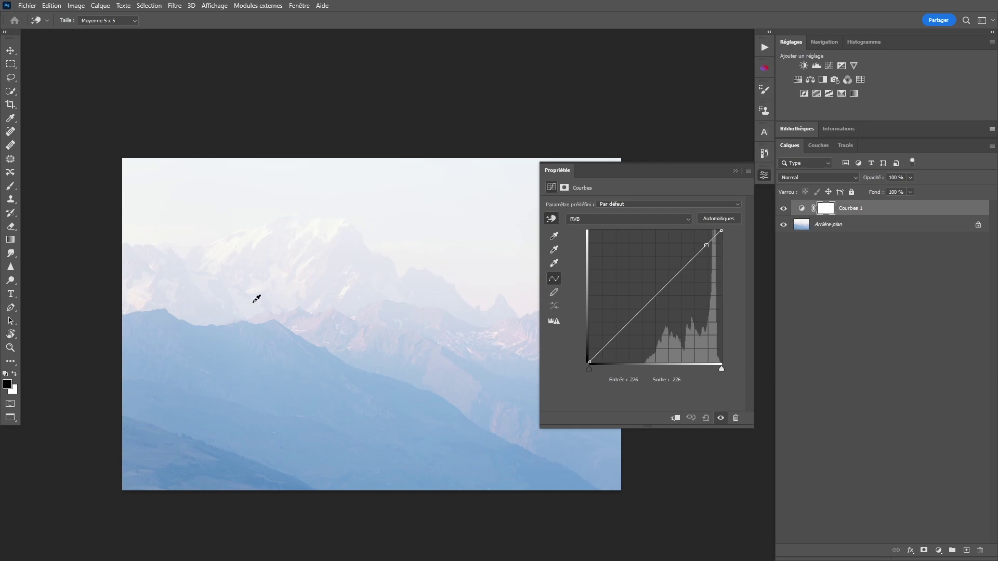
key(u)
drag(306, 318, 381, 393)
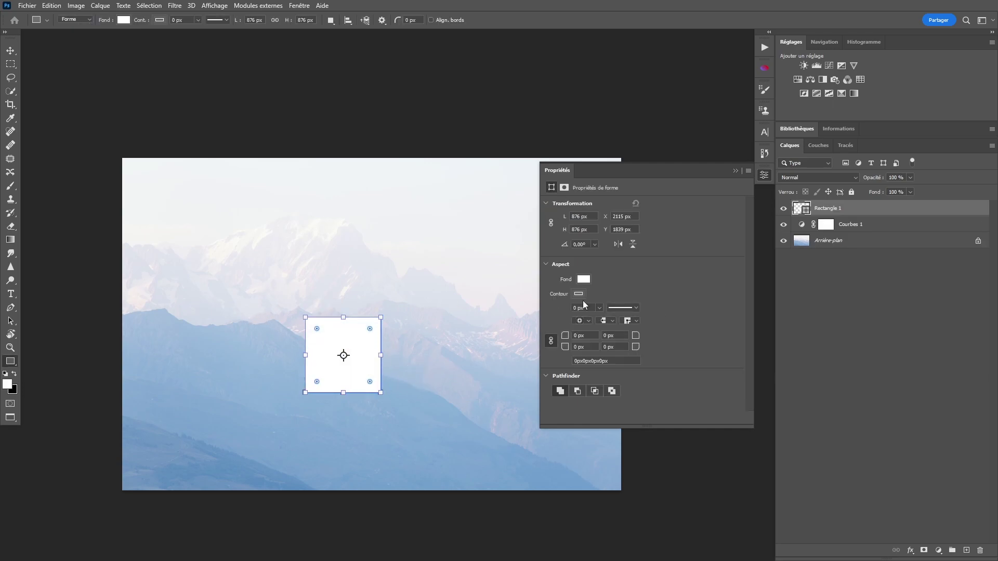
drag(805, 228, 806, 204)
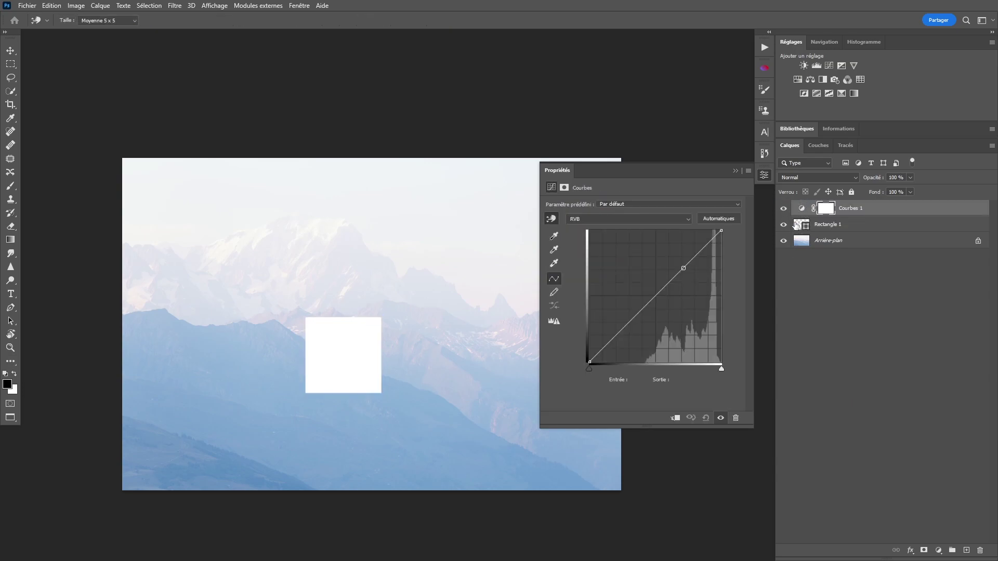
Apply the automatic correction to the Courbes 1 layer with the square included, and hide the square.
click(720, 222)
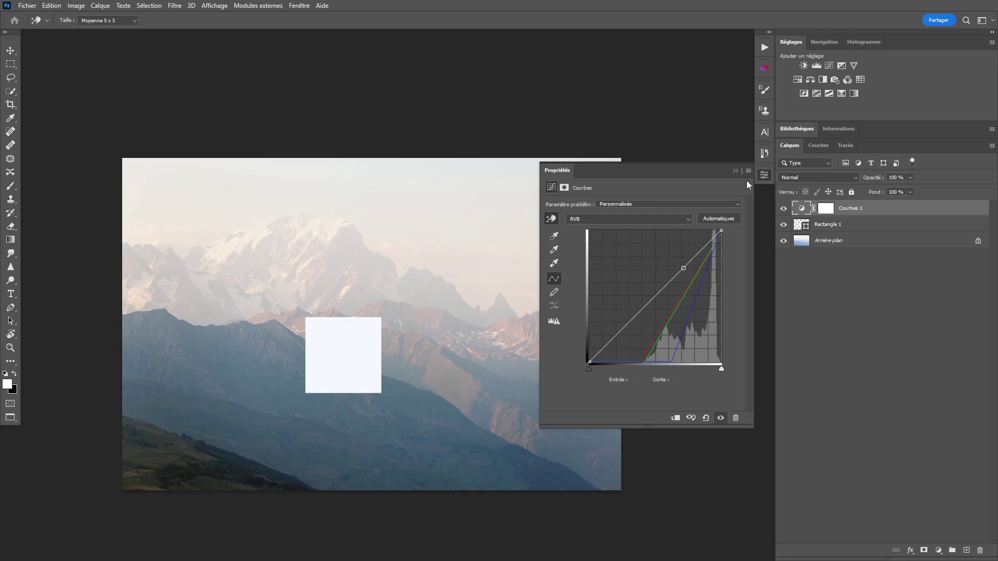
click(764, 175)
click(783, 224)
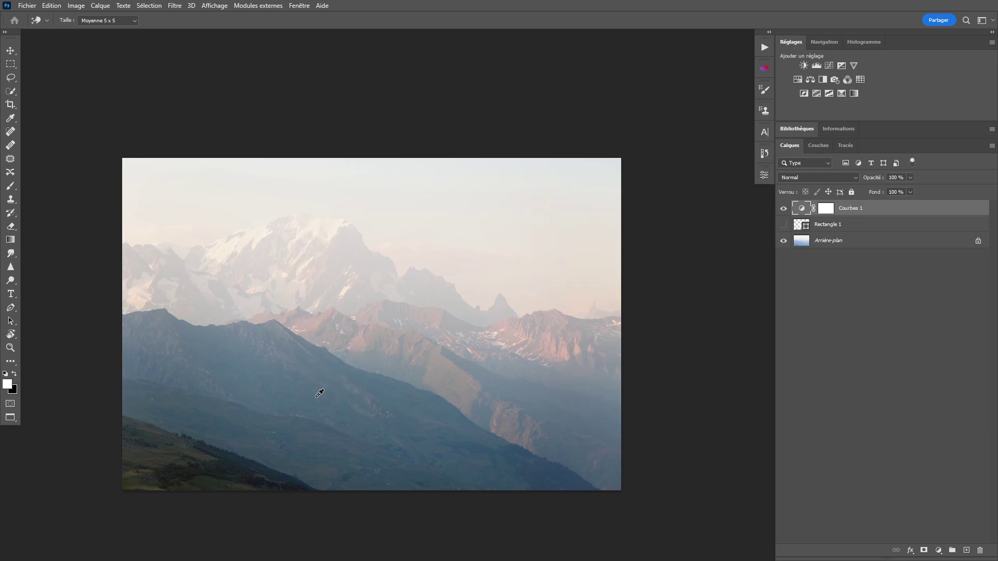
key(z)
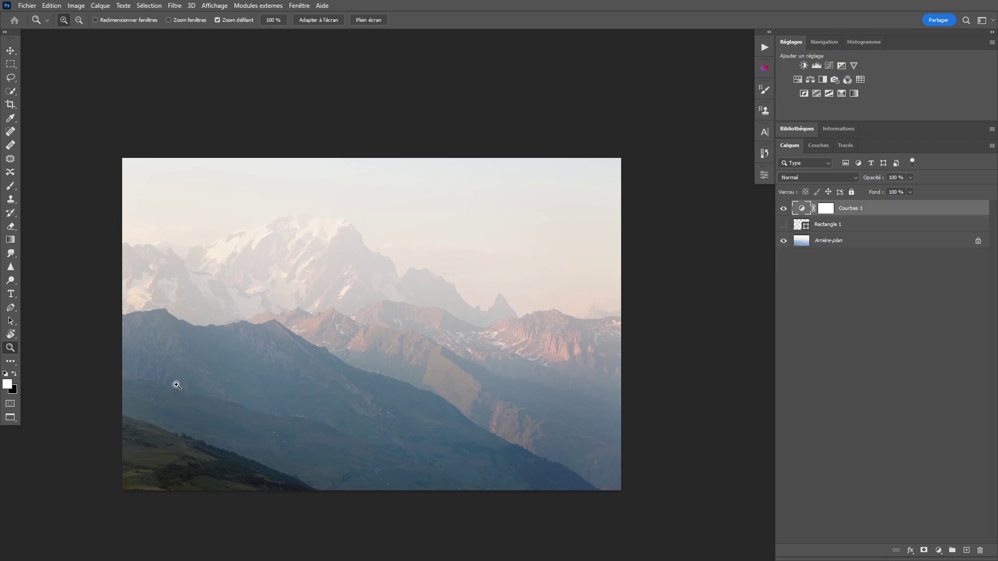
key(l)
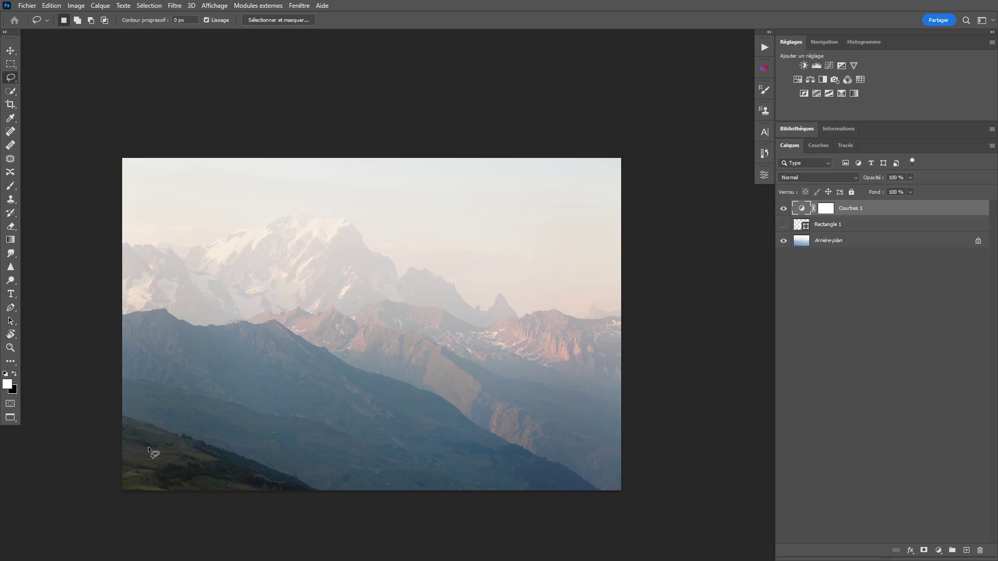
mouse_move(90, 401)
mouse_down()
mouse_move(191, 412)
mouse_move(338, 465)
mouse_move(260, 525)
mouse_move(104, 545)
mouse_up()
mouse_move(376, 208)
mouse_down()
mouse_move(208, 232)
mouse_move(379, 254)
mouse_move(373, 210)
mouse_up()
click(284, 338)
key(z)
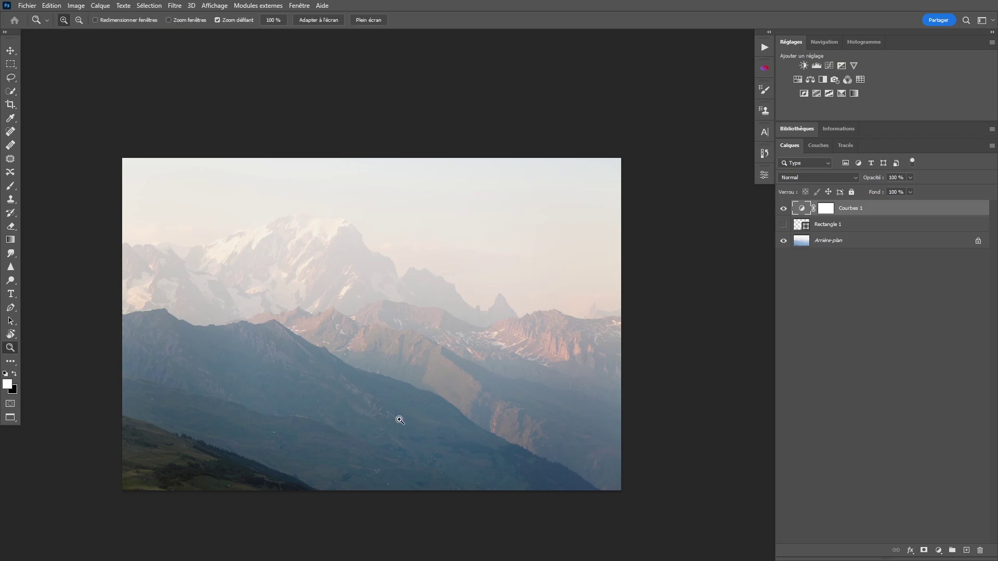
Lasso the whole image except the foreground slope in the photo's lower-left corner and add a second Curves adjustment masked by that selection.
key(l)
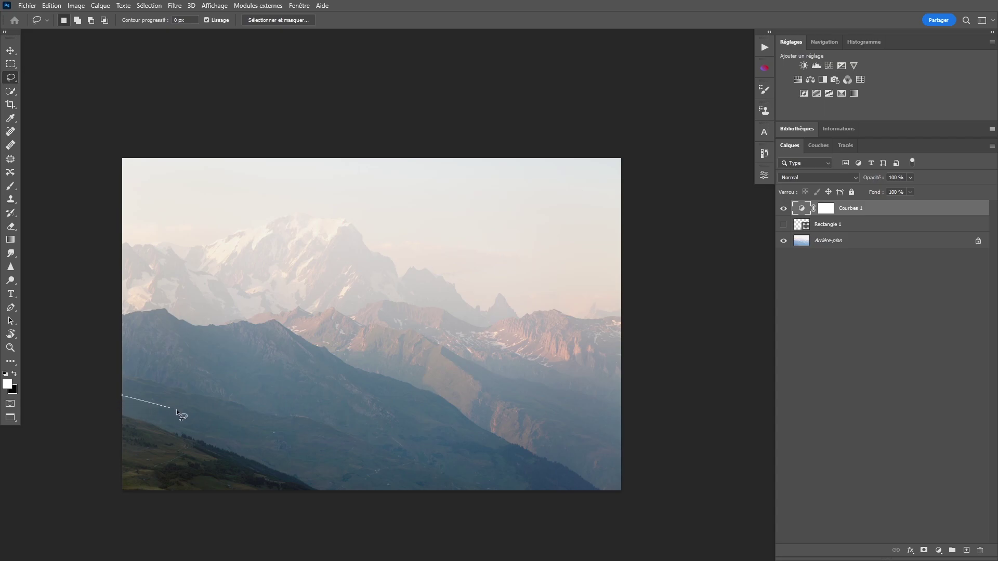
mouse_move(327, 466)
mouse_down()
mouse_move(396, 512)
mouse_move(624, 558)
mouse_move(848, 175)
mouse_move(544, 2)
mouse_move(5, 16)
mouse_move(8, 311)
mouse_up()
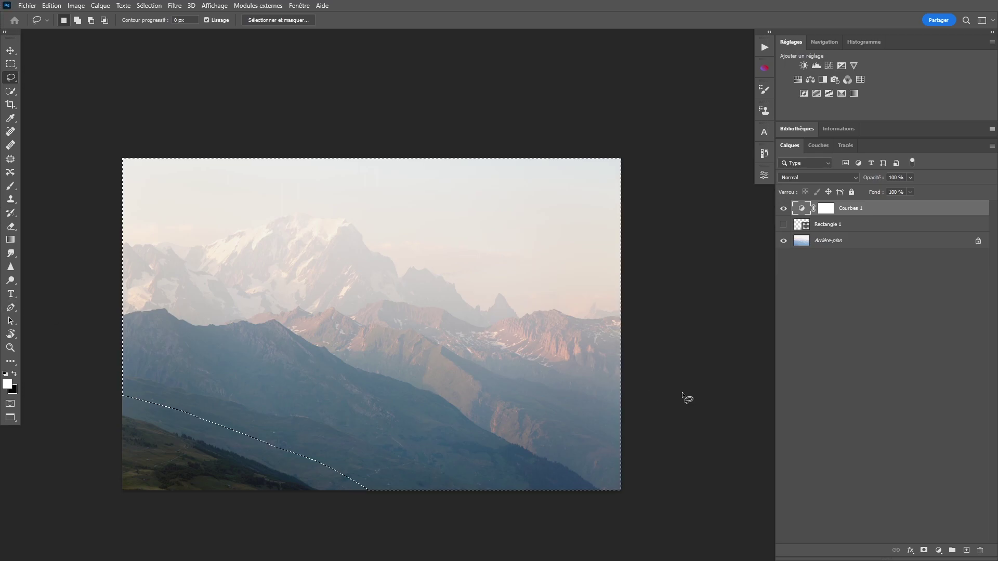
click(828, 66)
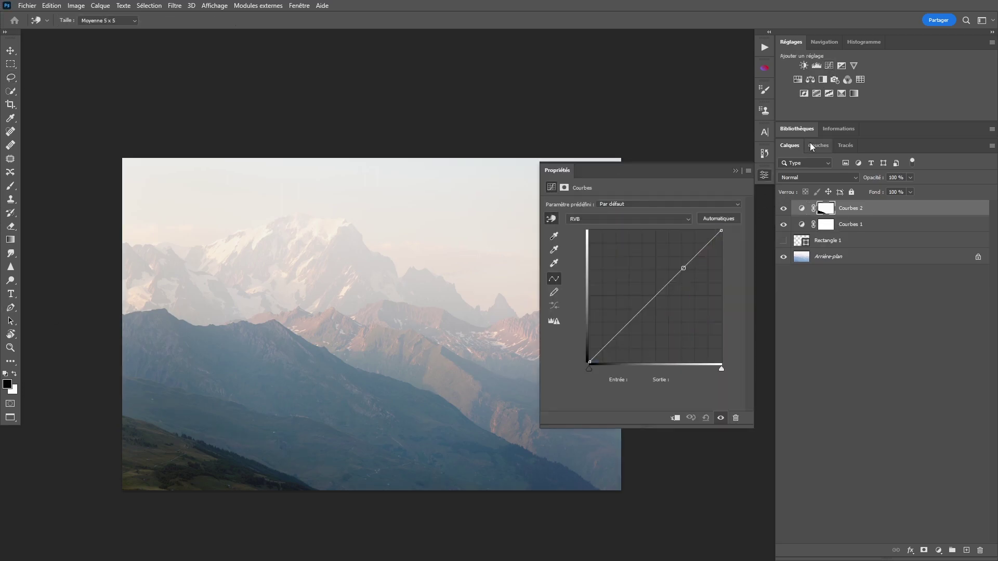
Apply the automatic correction to the Courbes 2 layer with the white square temporarily shown.
click(783, 240)
click(802, 209)
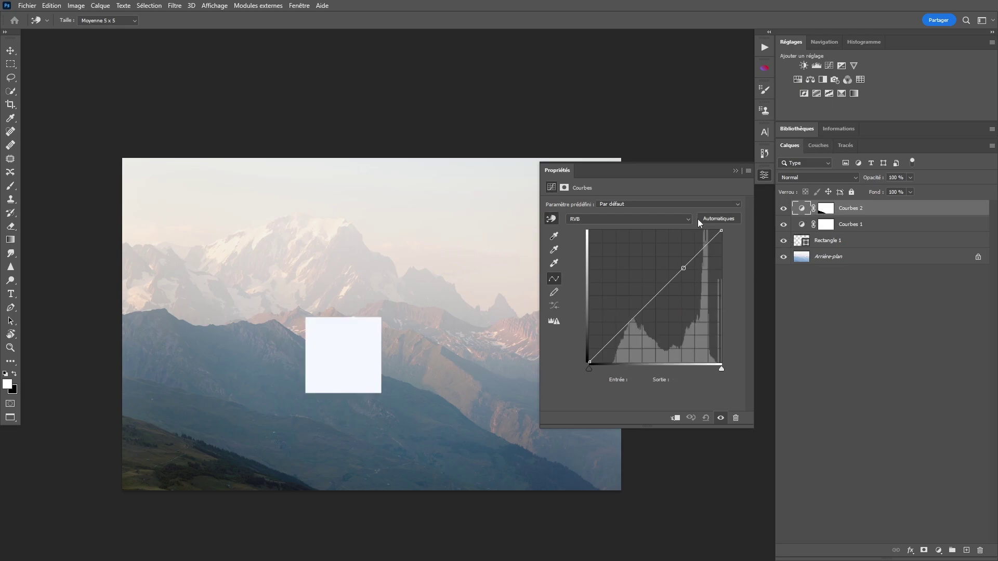
click(713, 221)
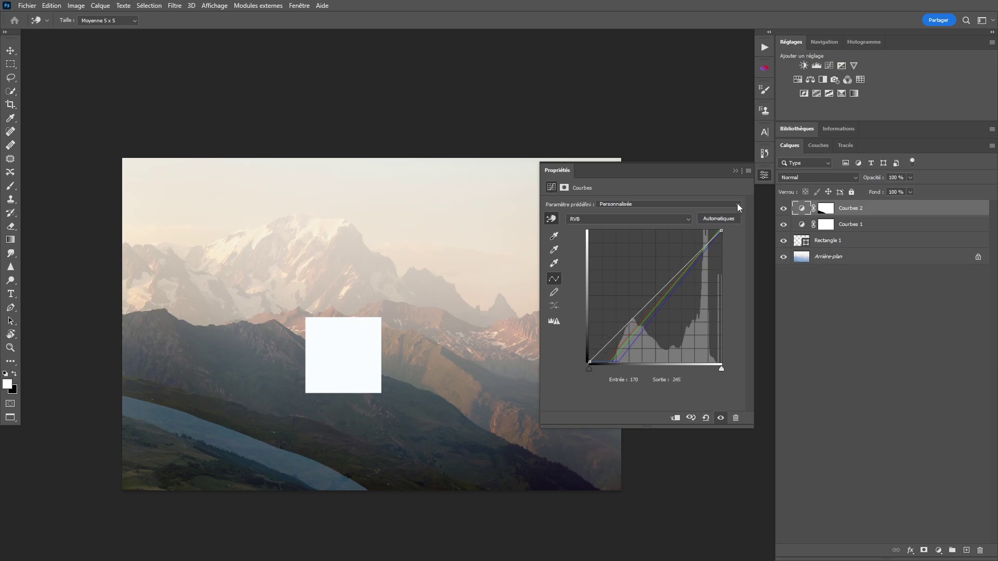
click(765, 175)
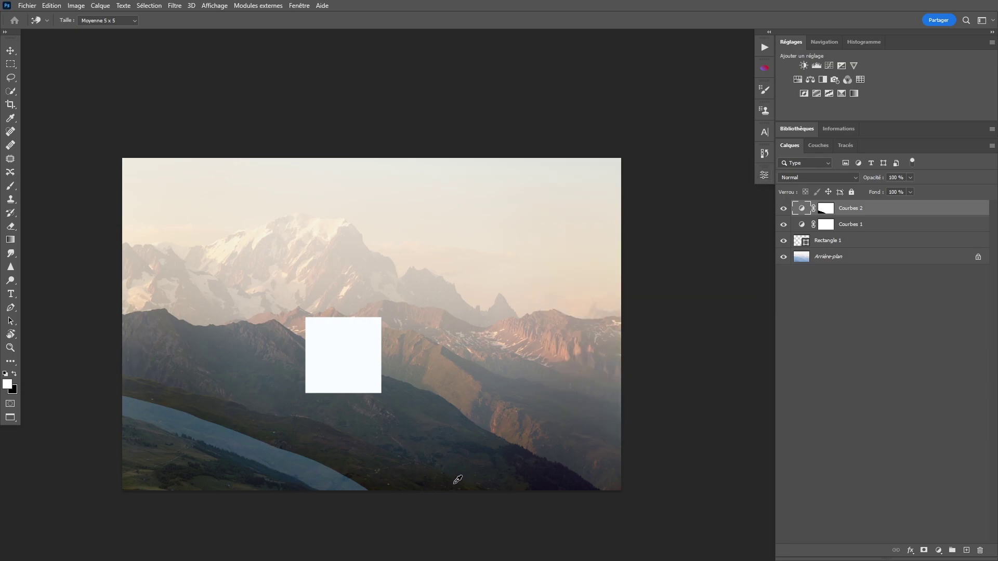
click(784, 241)
Replace the selection-based mask of the Courbes 2 layer with a blank white layer mask.
click(826, 210)
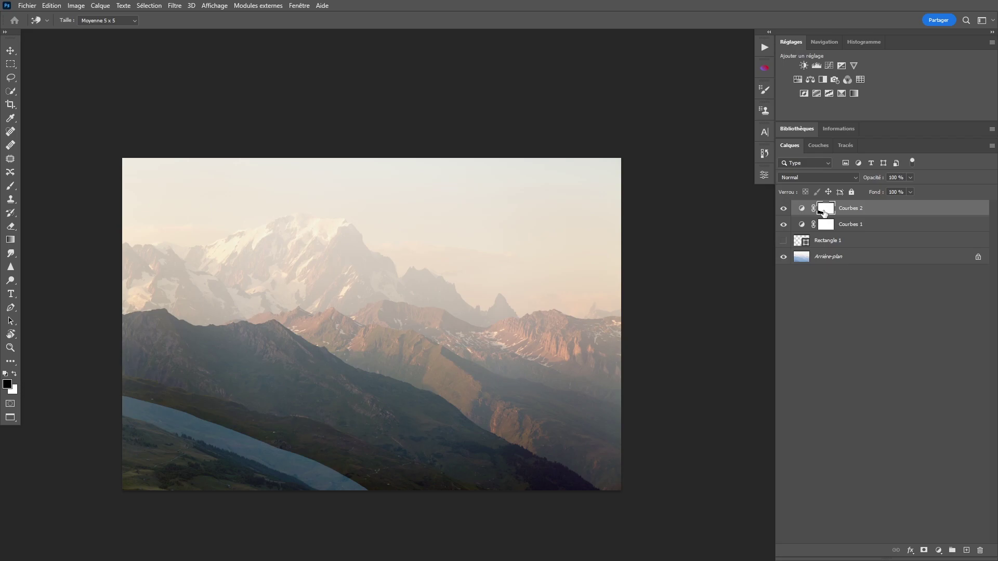
key(ctrl+BackSpace)
right_click(824, 212)
click(849, 232)
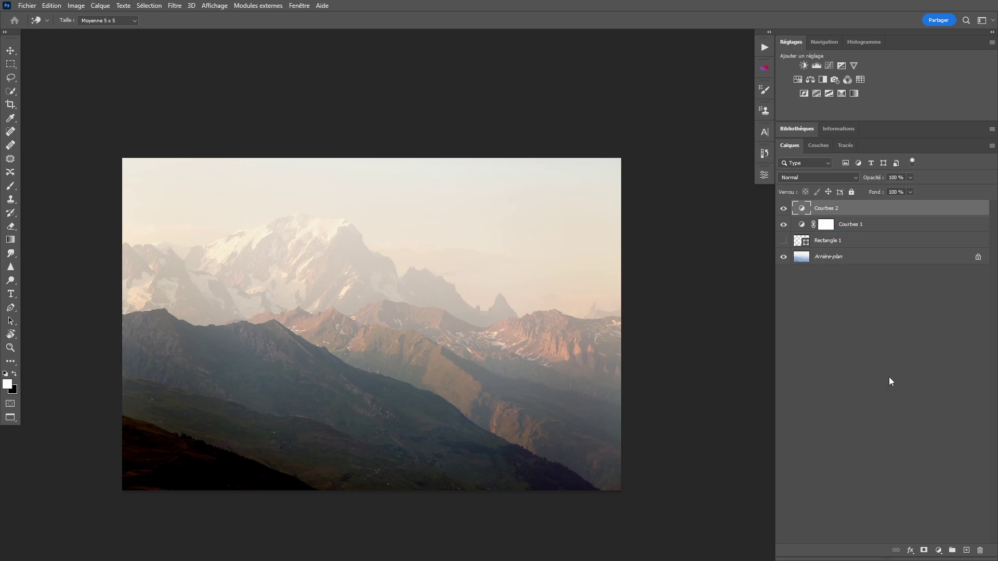
click(924, 550)
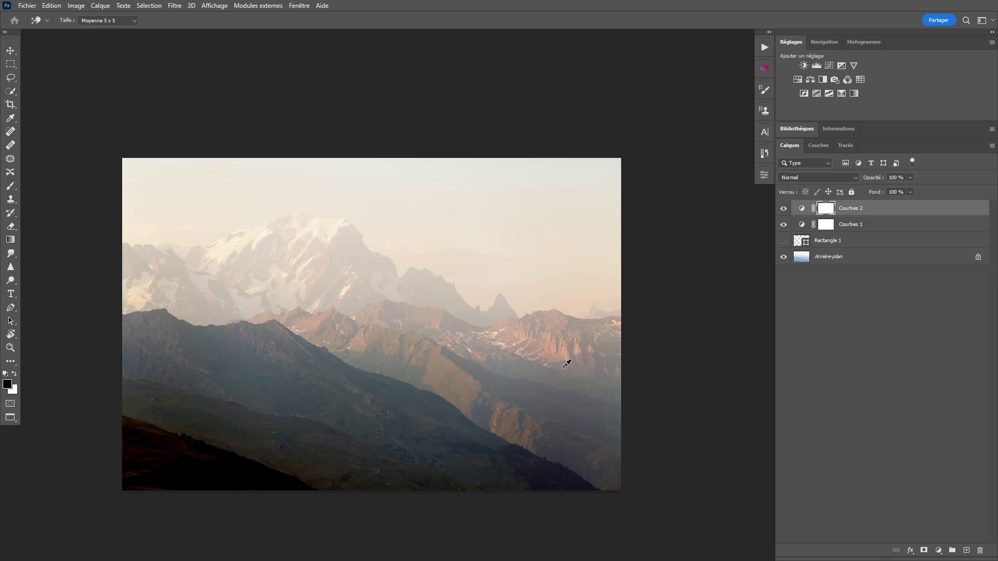
Examine the red, green and blue channel curves of the Courbes 2 adjustment.
double_click(803, 208)
click(615, 222)
click(604, 228)
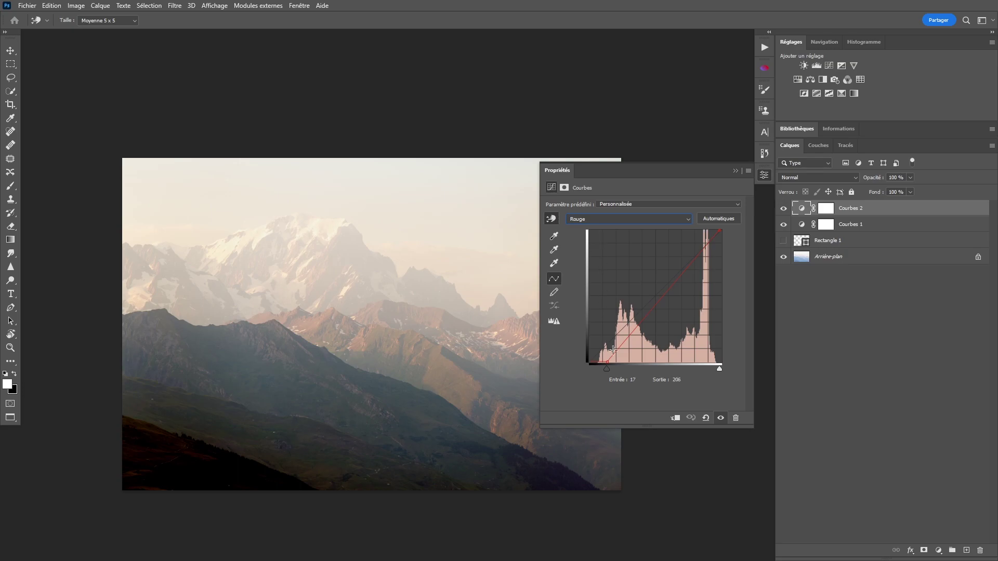
click(606, 221)
click(611, 238)
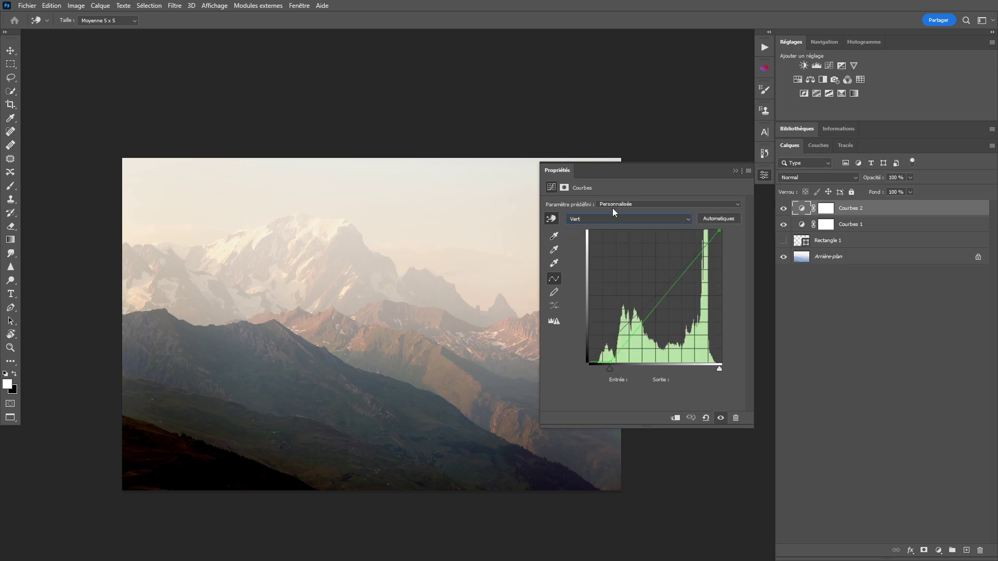
click(611, 218)
click(584, 251)
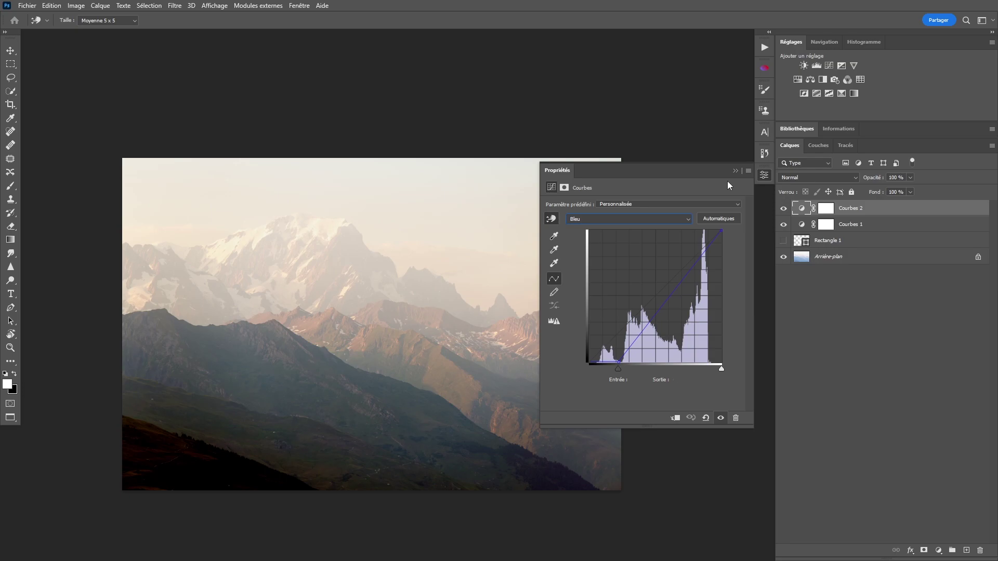
click(762, 175)
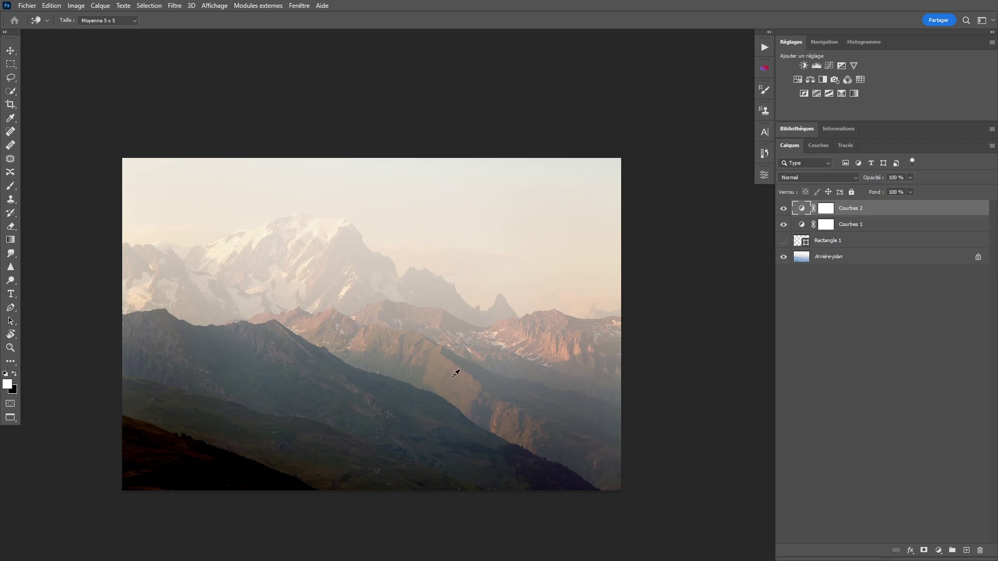
Target the Courbes 2 mask and set the Gradient tool to the Basiques preset "Premier plan -> transparent" with a black foreground.
key(ctrl+backslash)
key(x)
key(g)
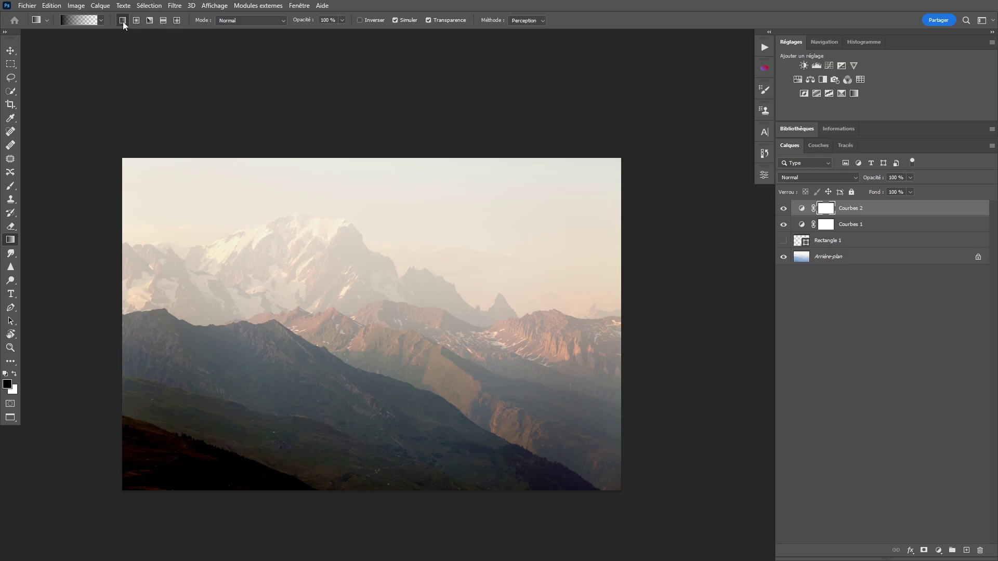
click(73, 21)
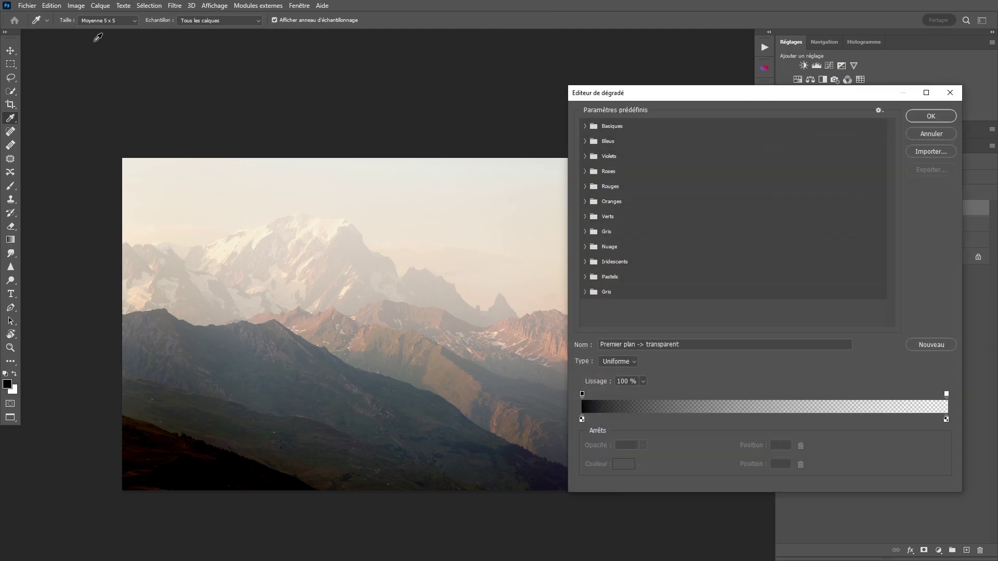
click(585, 127)
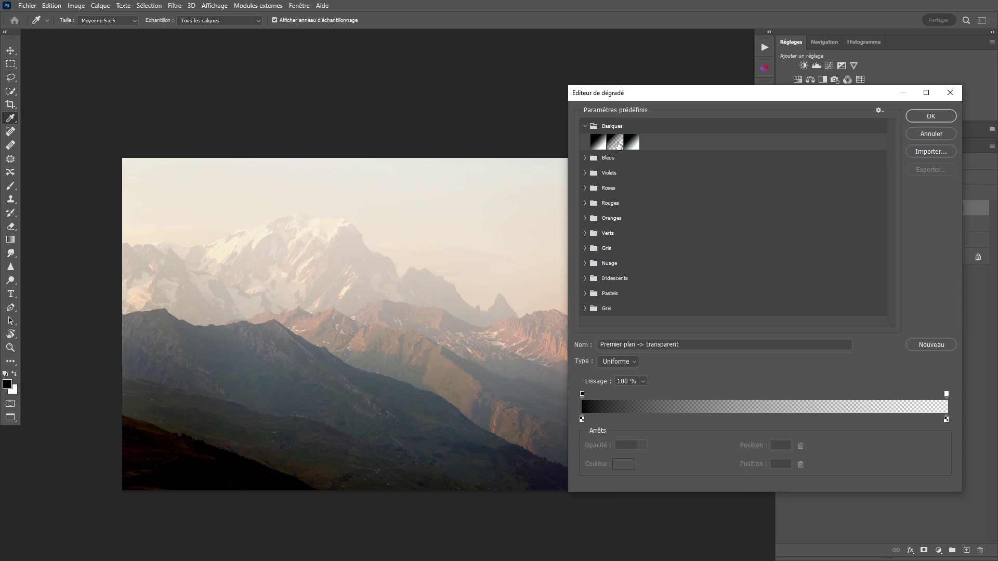
click(618, 147)
click(921, 116)
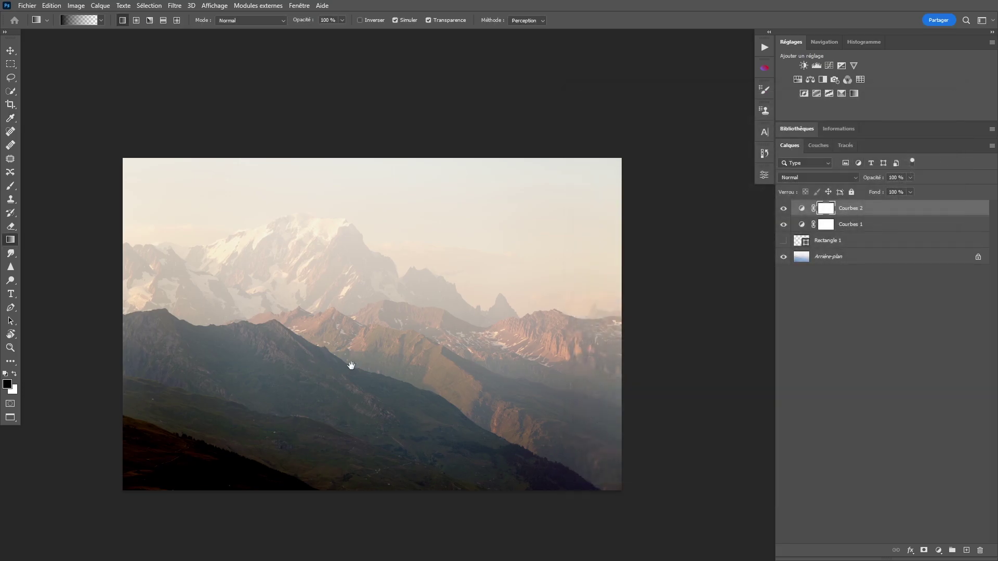
Draw several linear black-to-transparent gradients on the Courbes 2 mask from the photo's lower-left corner to reduce the correction over the foreground slope.
drag(347, 368, 392, 305)
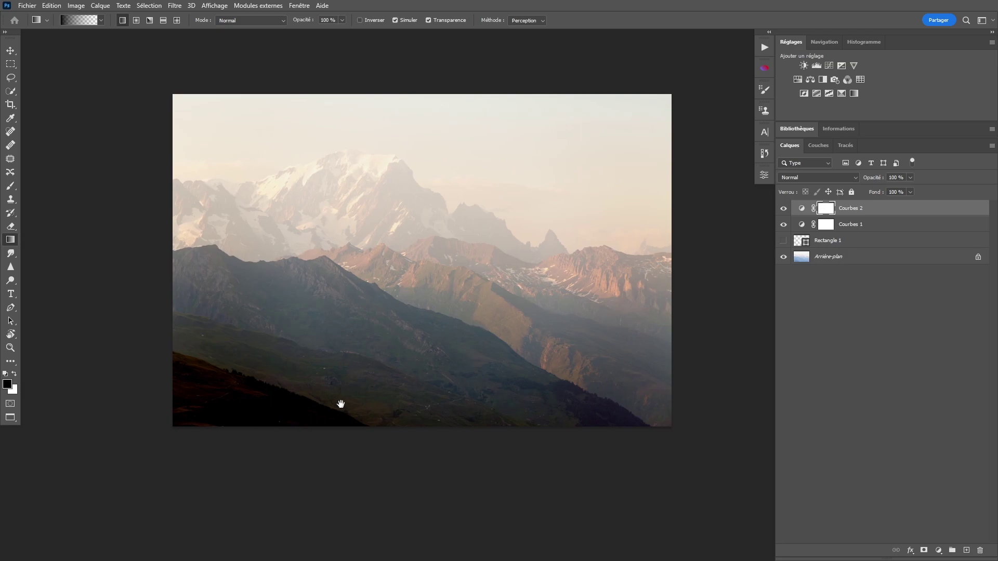
drag(325, 408, 384, 381)
drag(182, 520, 263, 273)
drag(182, 522, 322, 301)
drag(179, 546, 329, 270)
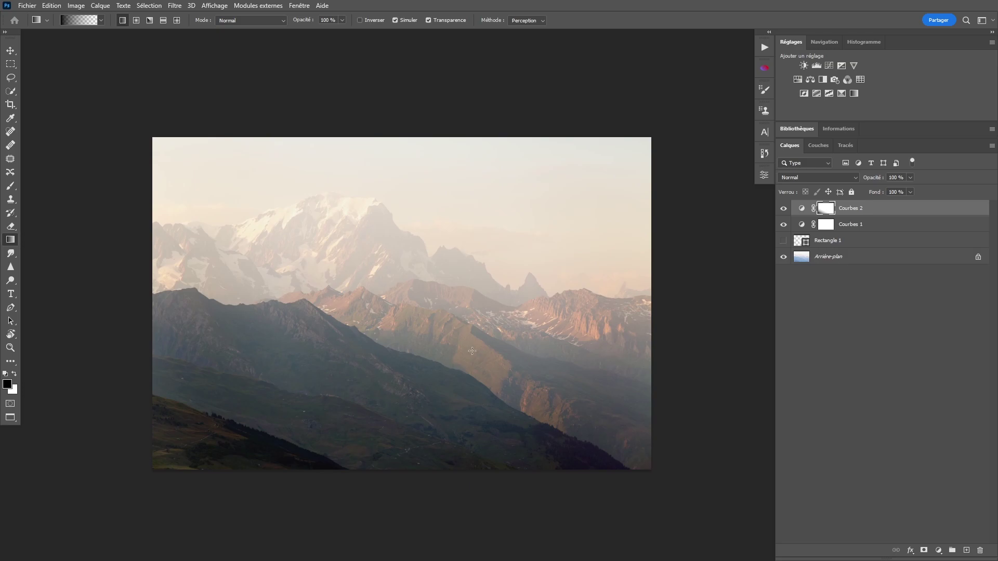
key(z)
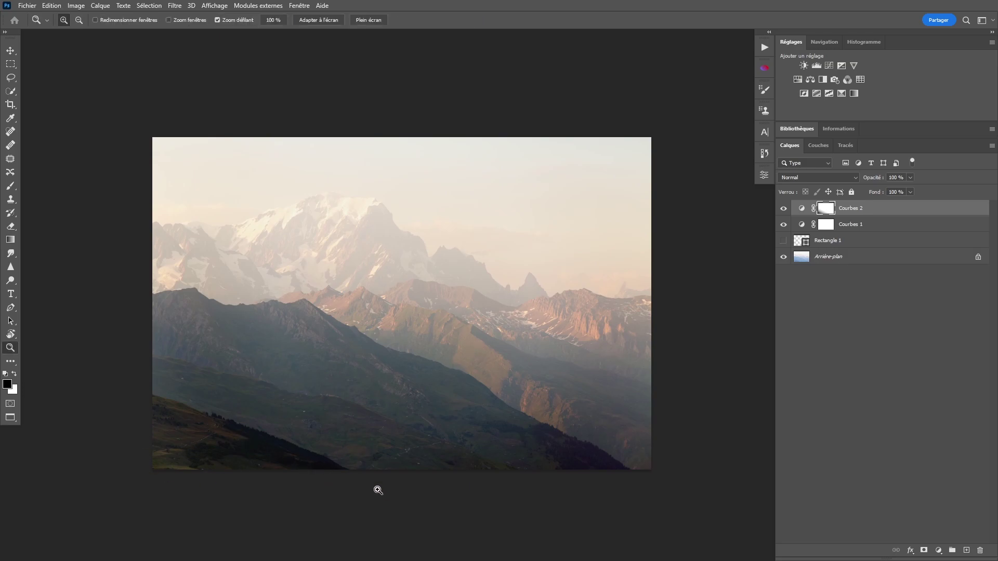
drag(490, 366, 497, 374)
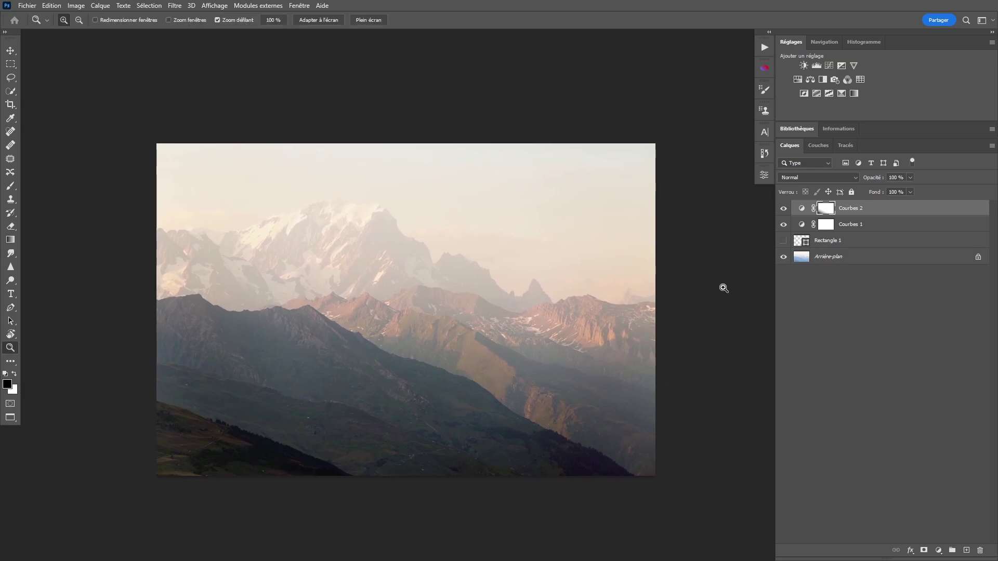
Compare the photo with the Courbes 2 correction hidden and shown.
click(784, 210)
click(783, 209)
scroll(640, 303, down, 1)
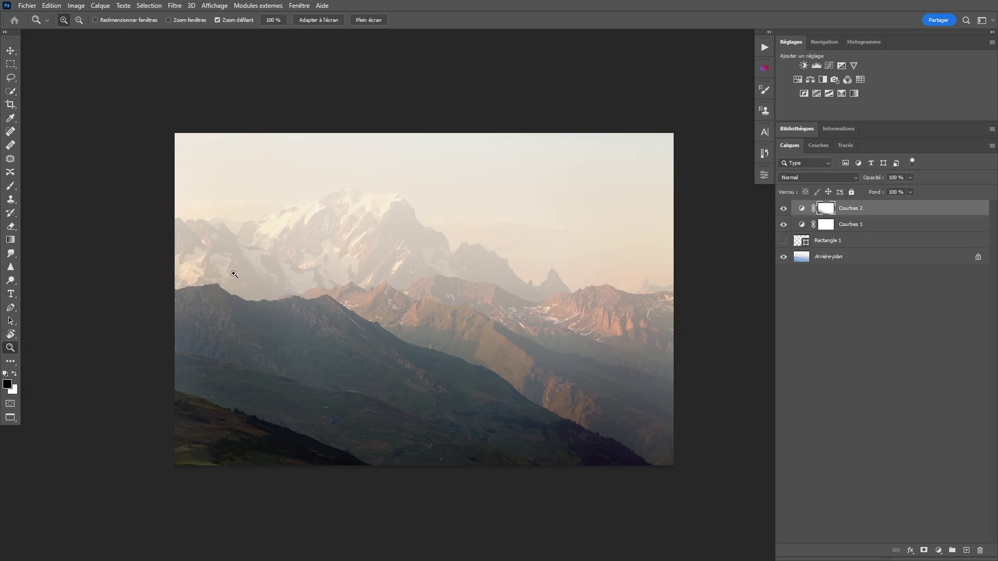
Select the photo except its darkest foreground strip with a rectangular marquee and add a Curves adjustment layer masked to it.
key(m)
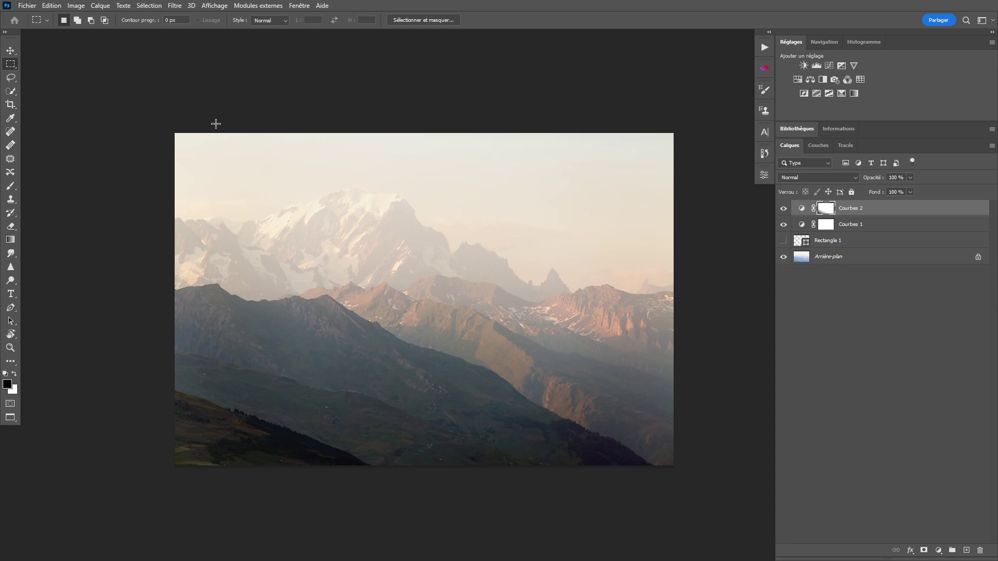
drag(175, 134, 716, 366)
click(829, 65)
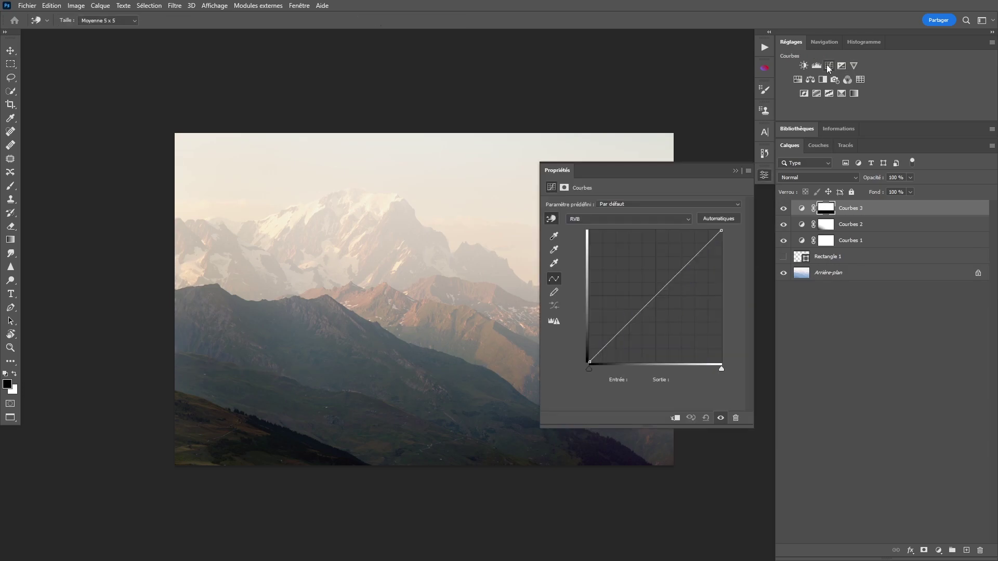
Apply the automatic correction to Courbes 3 with the white Rectangle 1 square shown, then hide the square again.
click(783, 257)
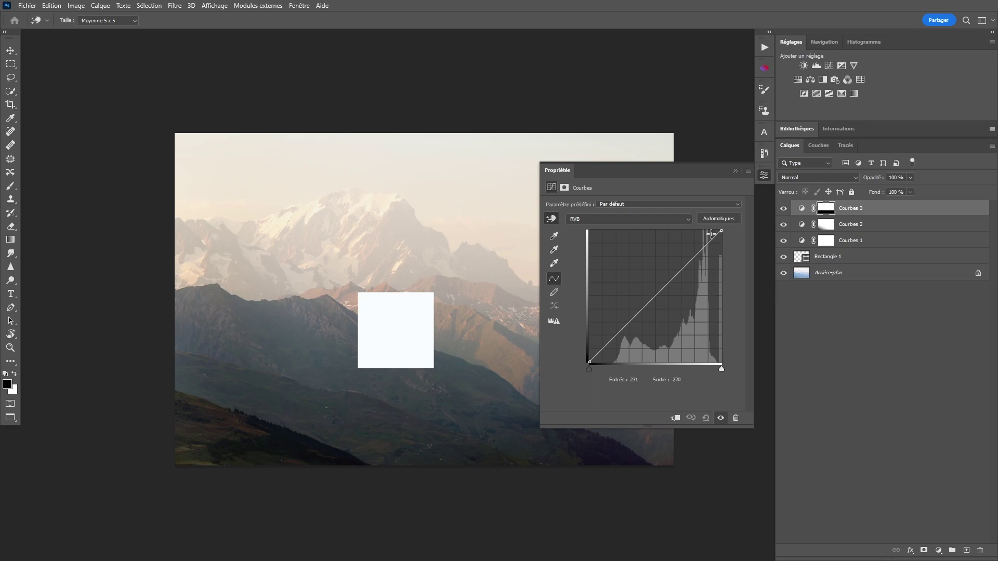
click(713, 220)
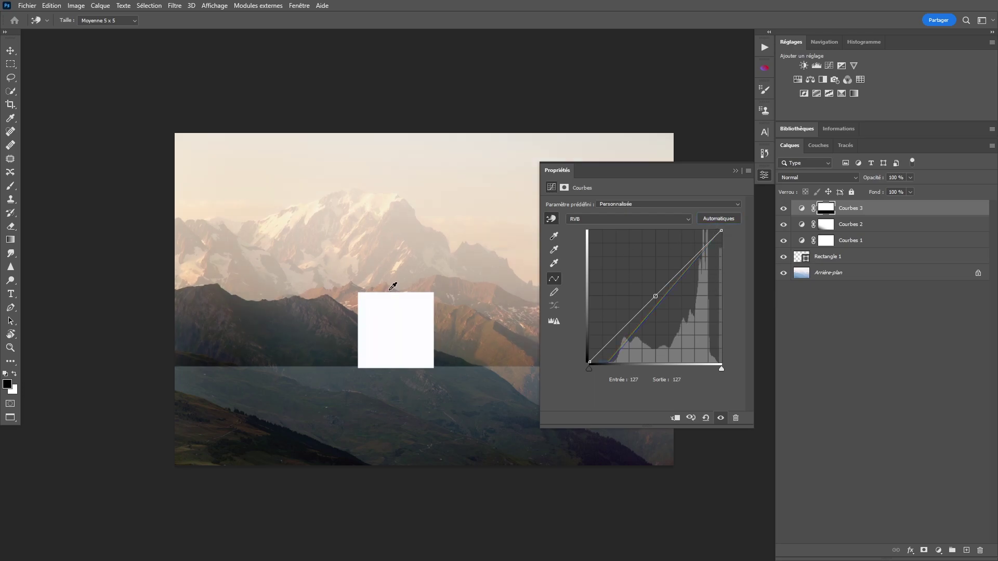
click(784, 257)
click(762, 174)
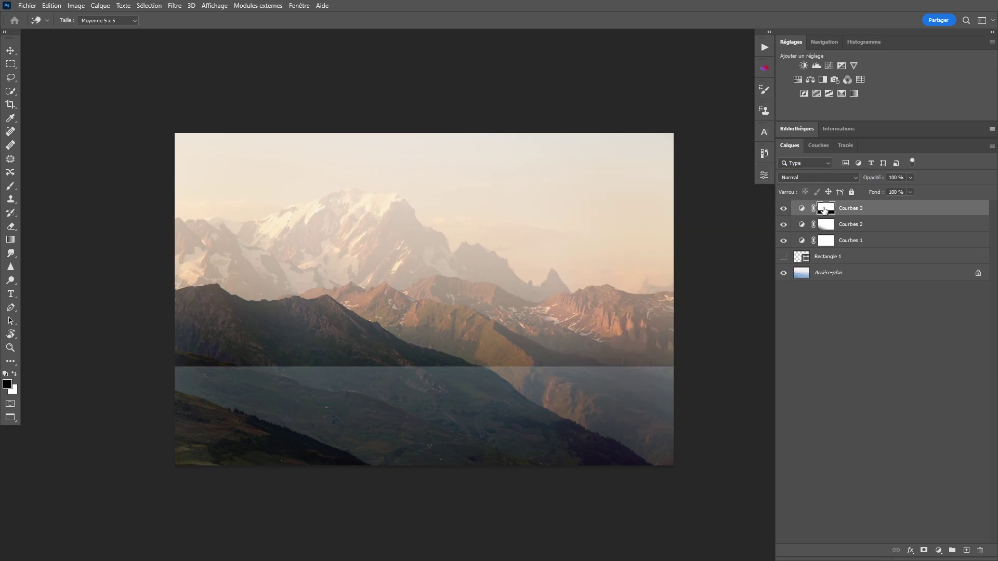
Fill the Courbes 3 mask with white and draw a vertical black-to-transparent gradient from below the photo up to the summit.
key(ctrl+BackSpace)
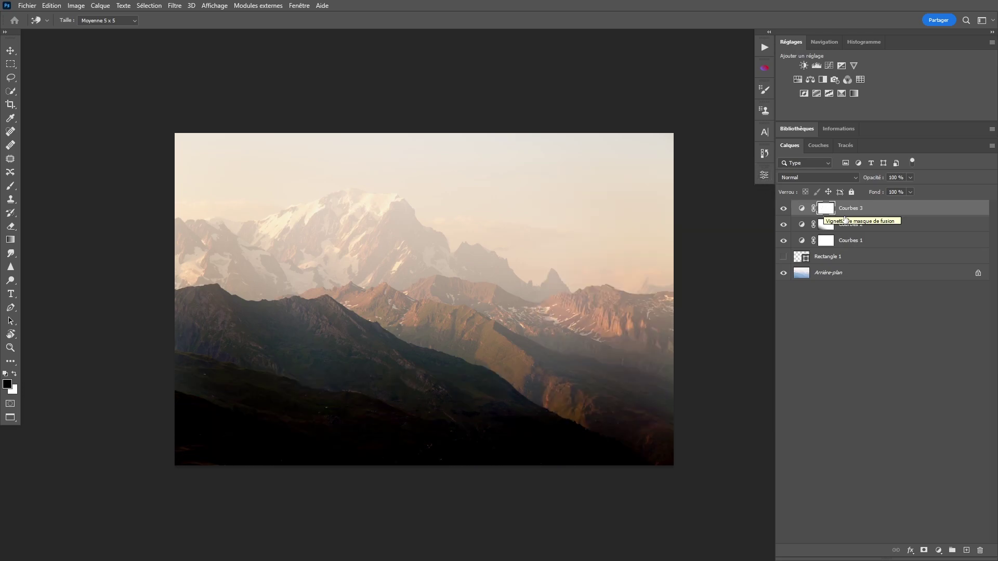
drag(446, 288, 461, 270)
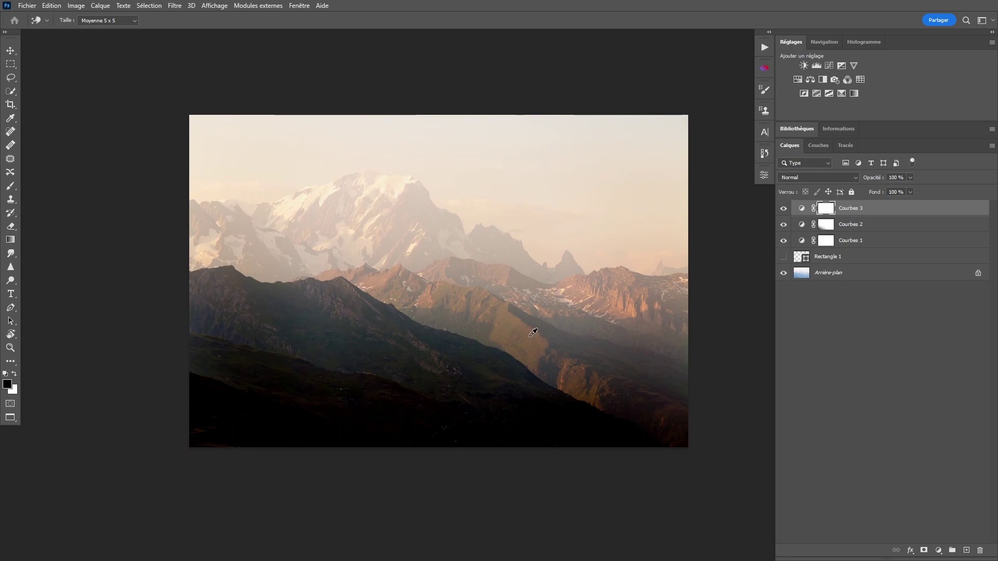
key(g)
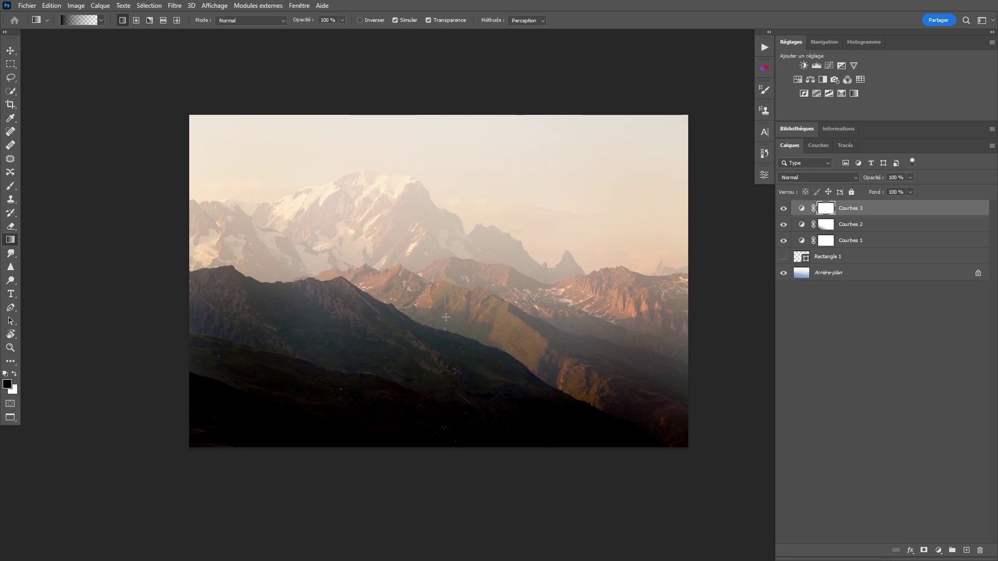
drag(530, 335, 509, 316)
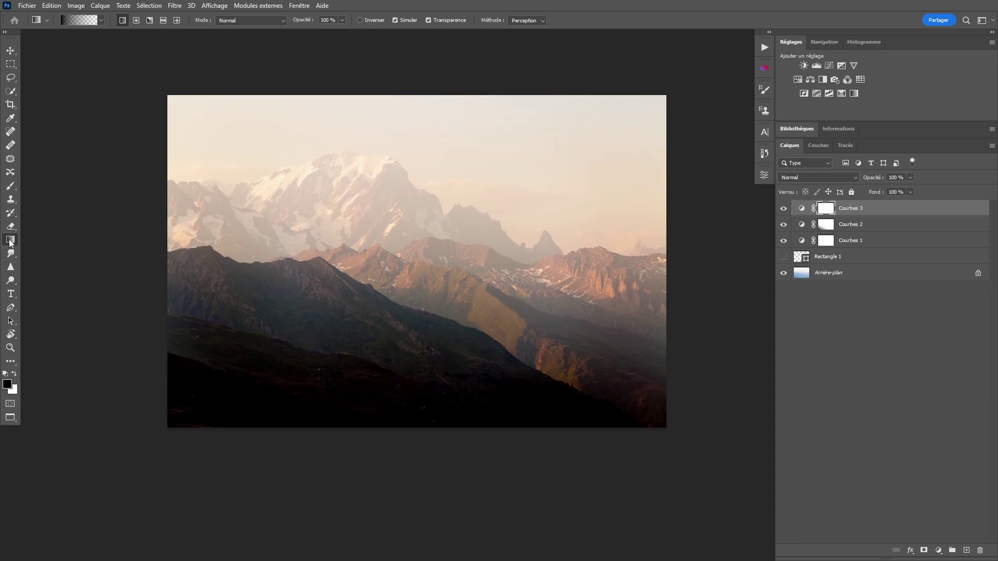
drag(510, 265, 487, 246)
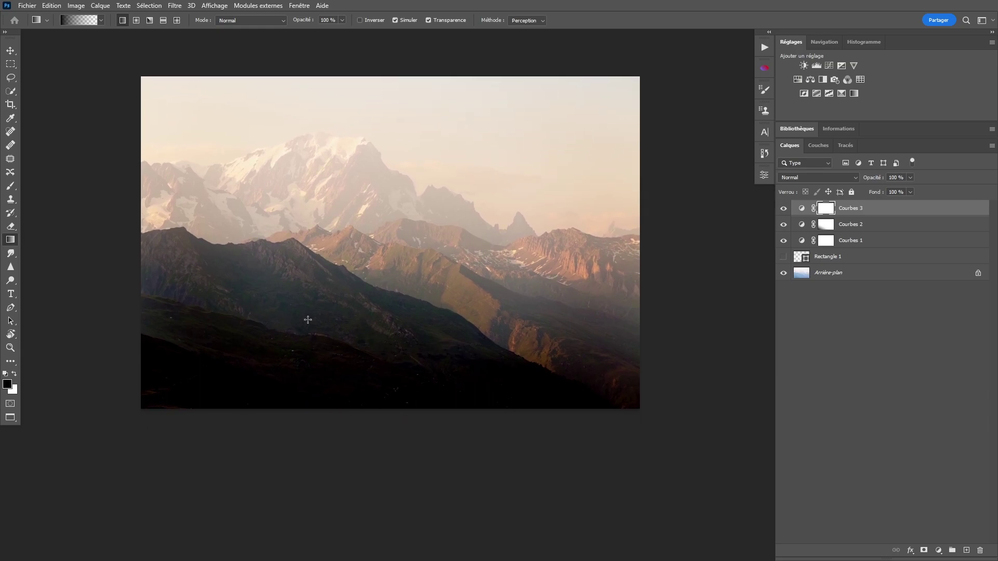
drag(393, 441, 393, 156)
Compare the image with and without Courbes 3, and check the corrected result against the original background photo.
drag(467, 225, 473, 275)
click(784, 208)
click(784, 209)
click(784, 208)
click(784, 209)
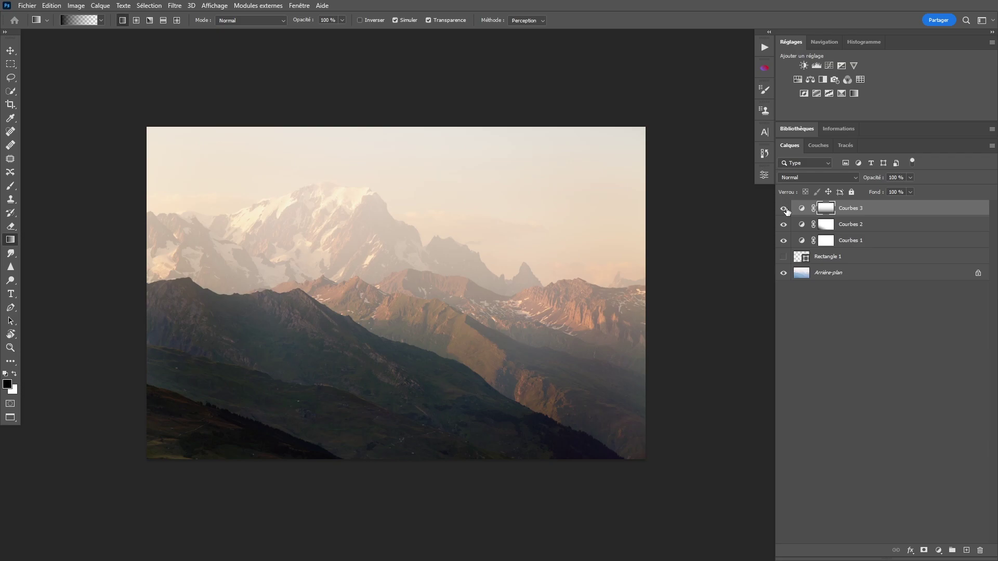
drag(491, 252, 508, 263)
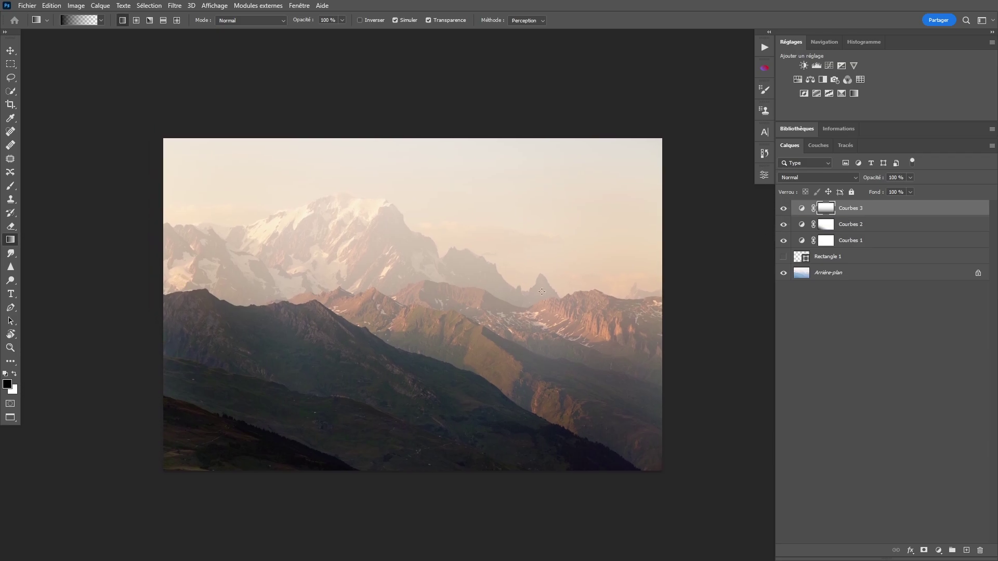
alt+click(784, 273)
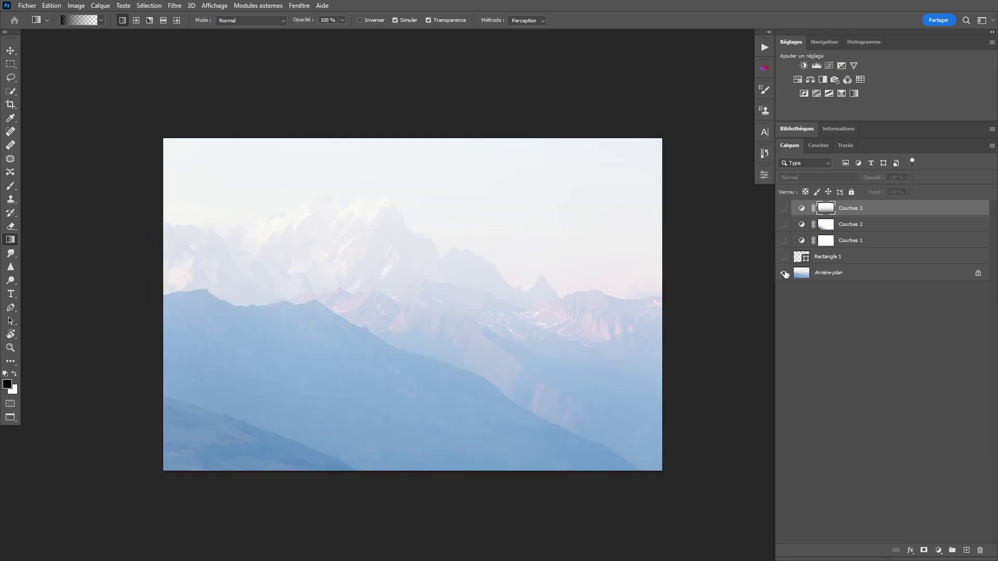
key(ctrl+z)
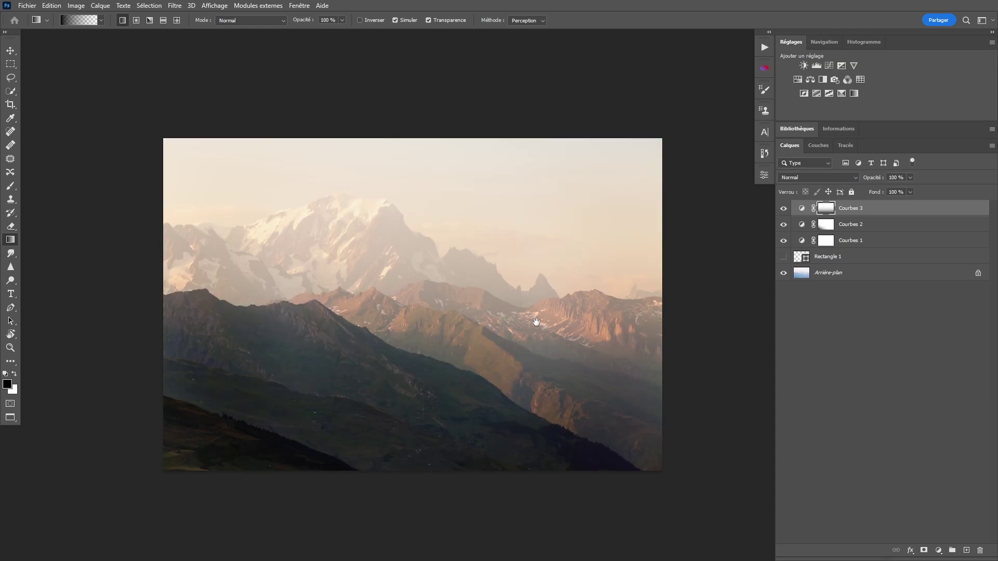
Select the sky and upper peaks with a rectangular marquee and add a Curves adjustment layer masked to that area.
drag(555, 325, 551, 316)
key(z)
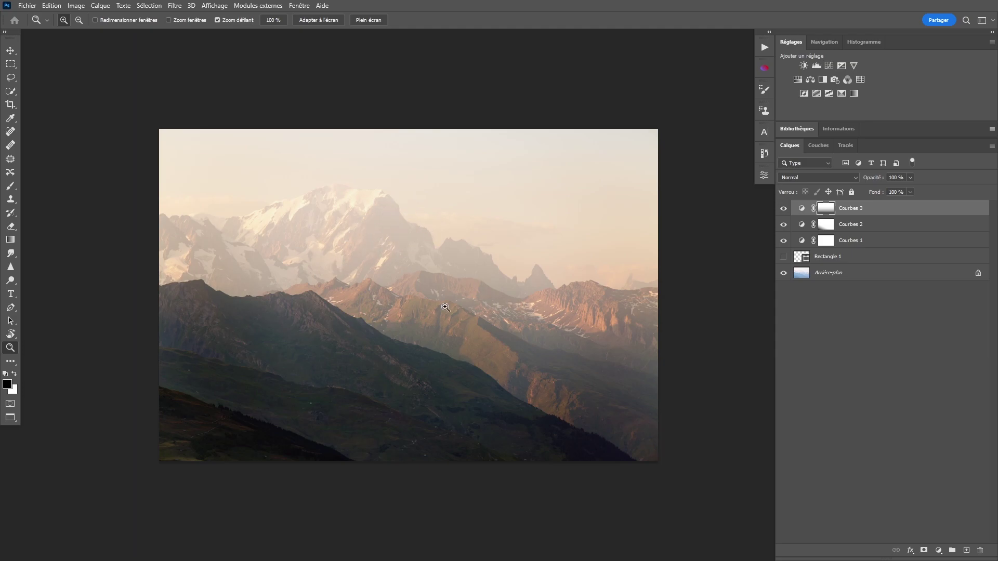
key(m)
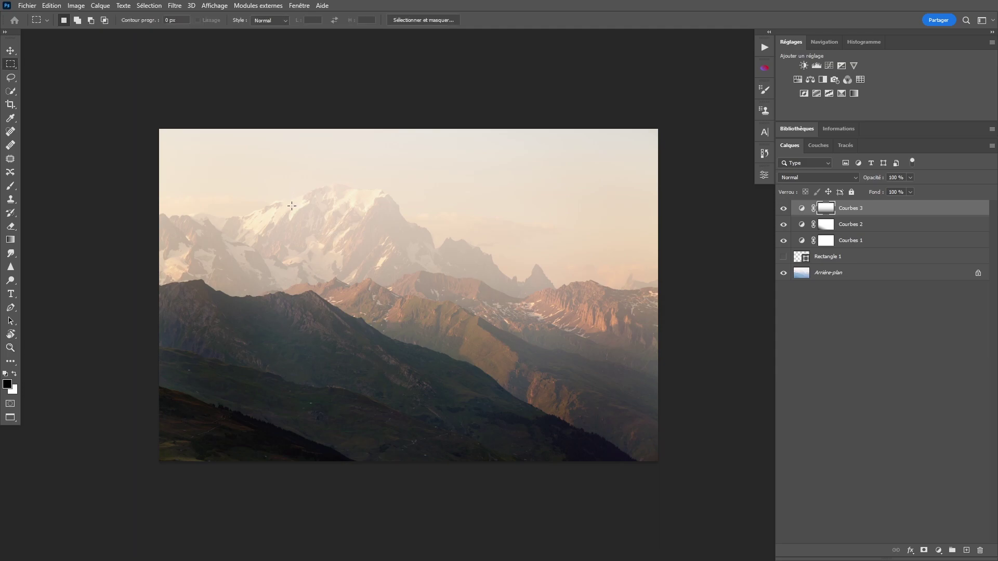
drag(127, 102, 770, 263)
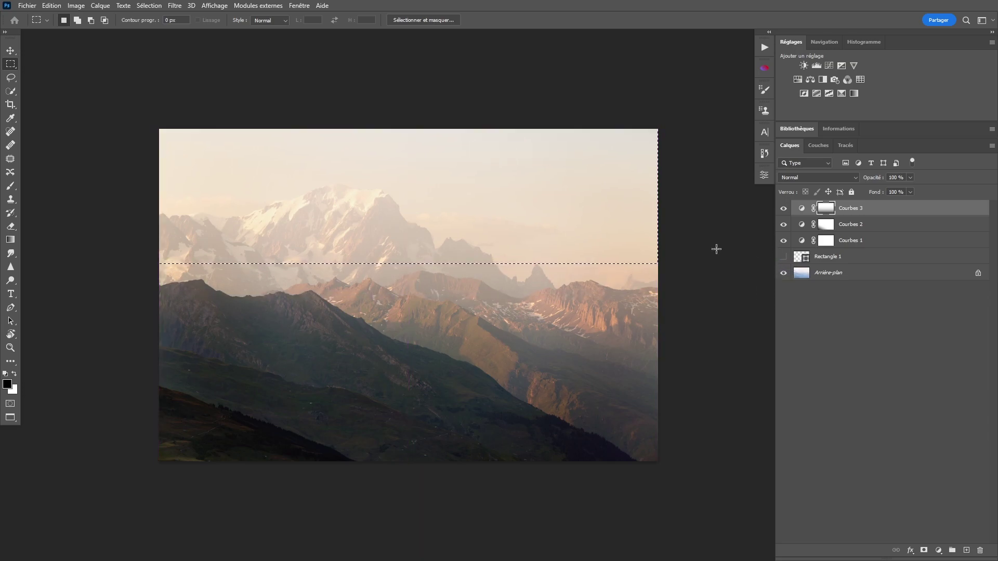
click(832, 65)
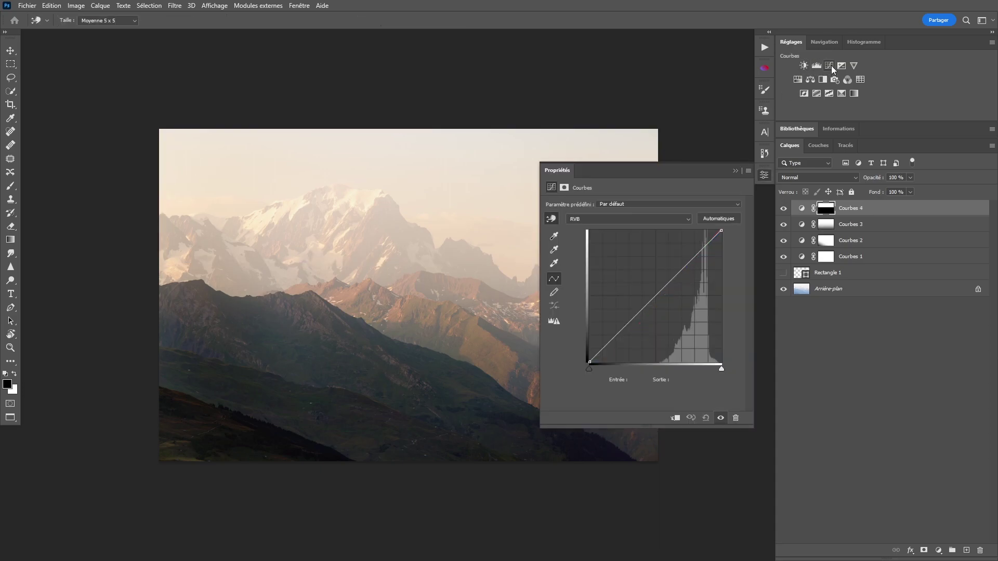
Show the white Rectangle 1 reference square and move it into the sky beside the main peak, inside the Courbes 4 area.
click(783, 272)
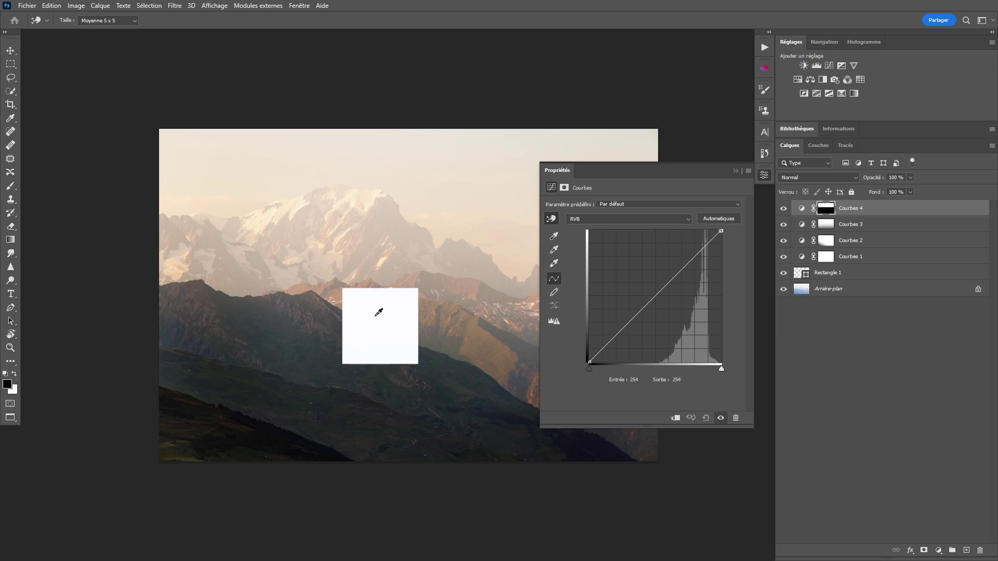
scroll(400, 260, right, 3)
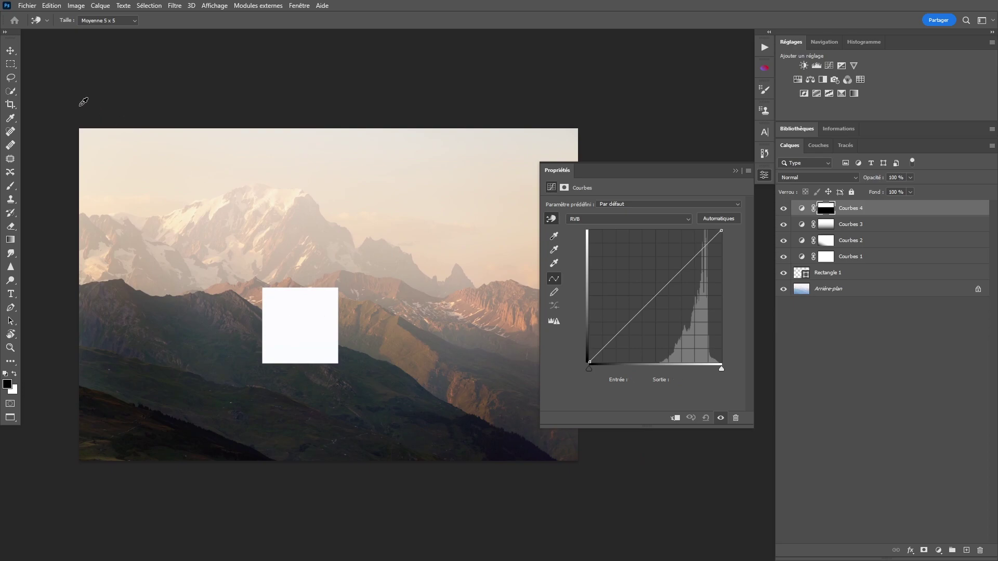
key(v)
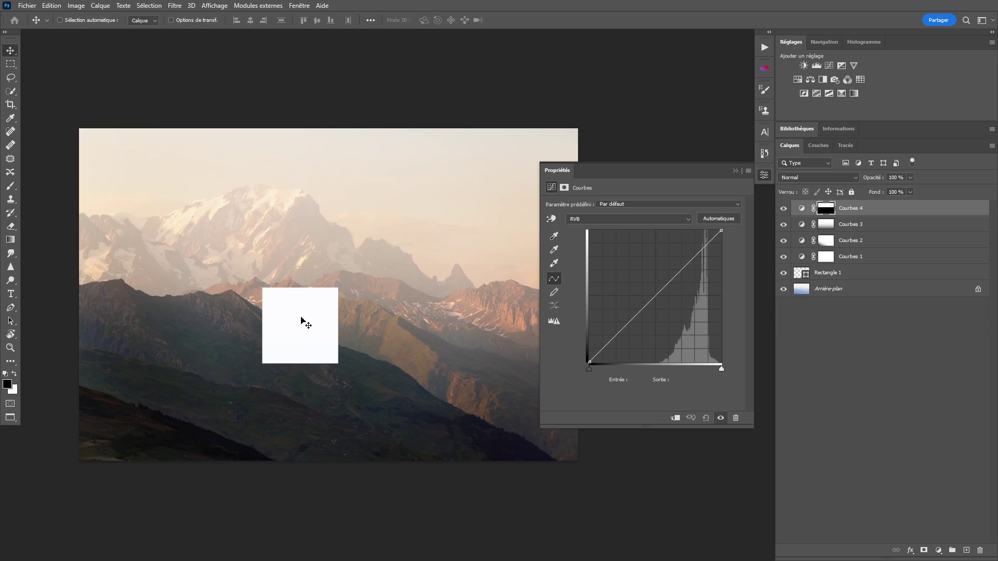
click(809, 279)
drag(295, 327, 447, 177)
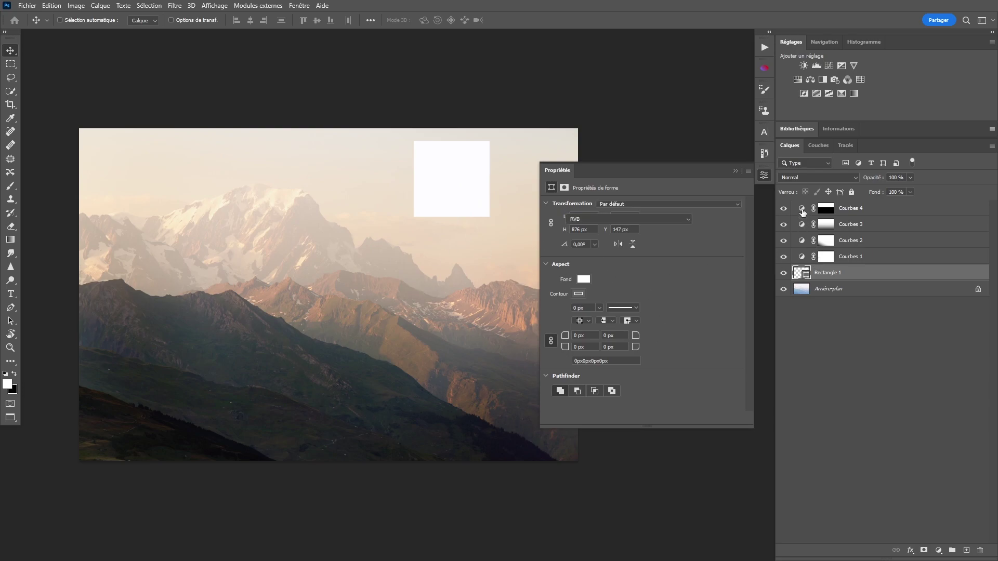
Apply the automatic correction to the Courbes 4 adjustment and close its properties.
click(802, 210)
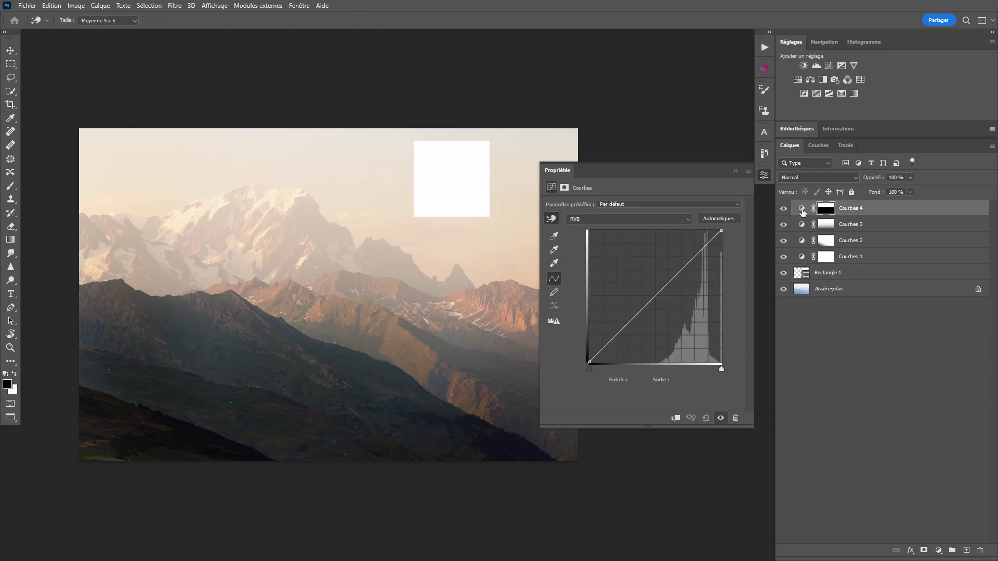
click(715, 218)
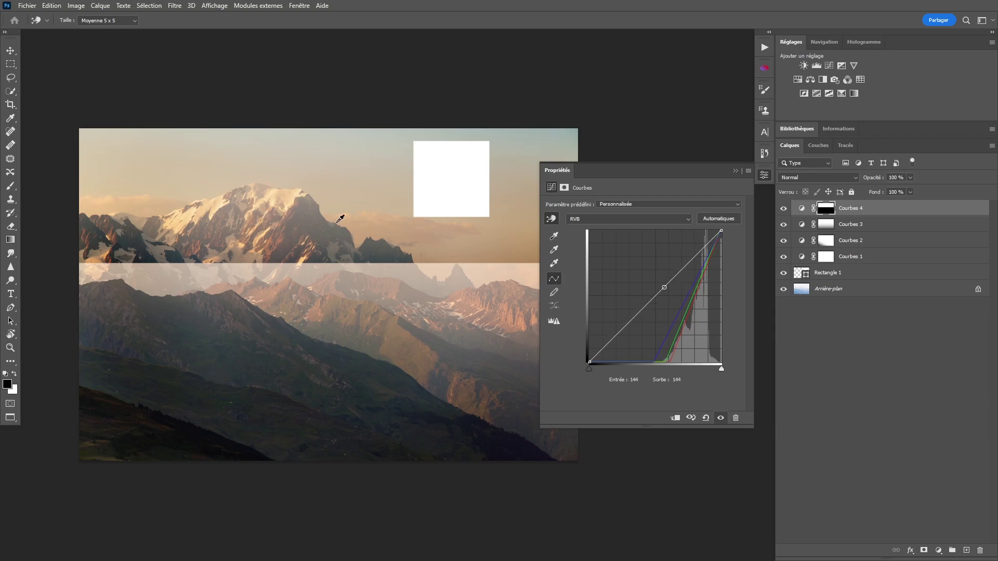
click(762, 177)
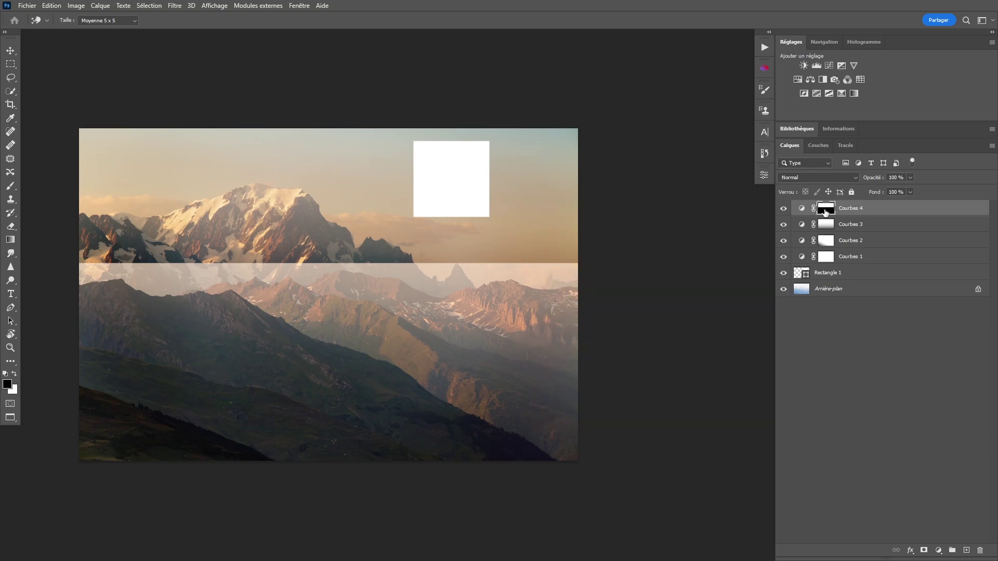
With the reference square hidden, fill the Courbes 4 mask with white and draw a black-to-transparent gradient upward from the lower slopes to above the summit.
key(ctrl+BackSpace)
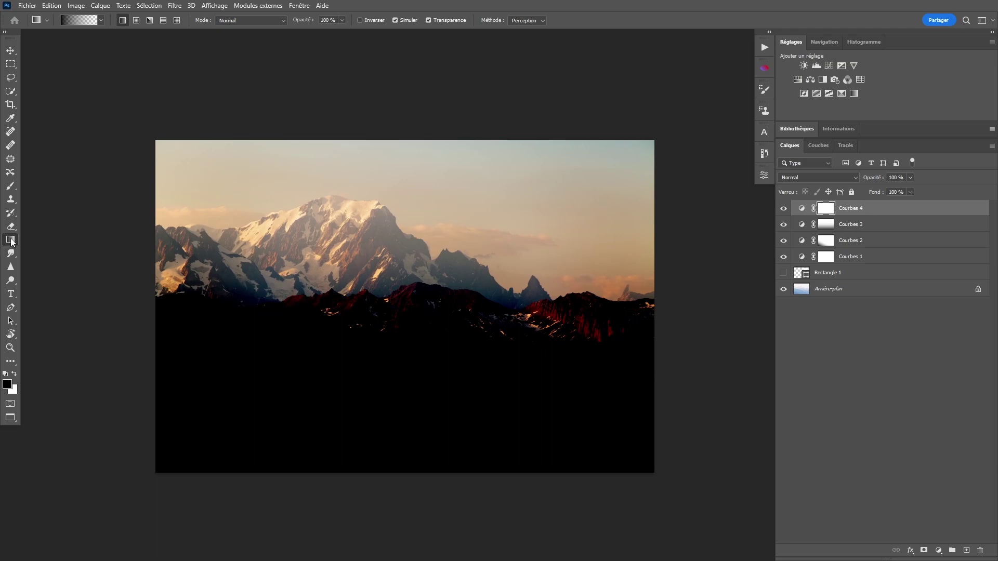
drag(504, 338, 495, 335)
drag(396, 401, 397, 164)
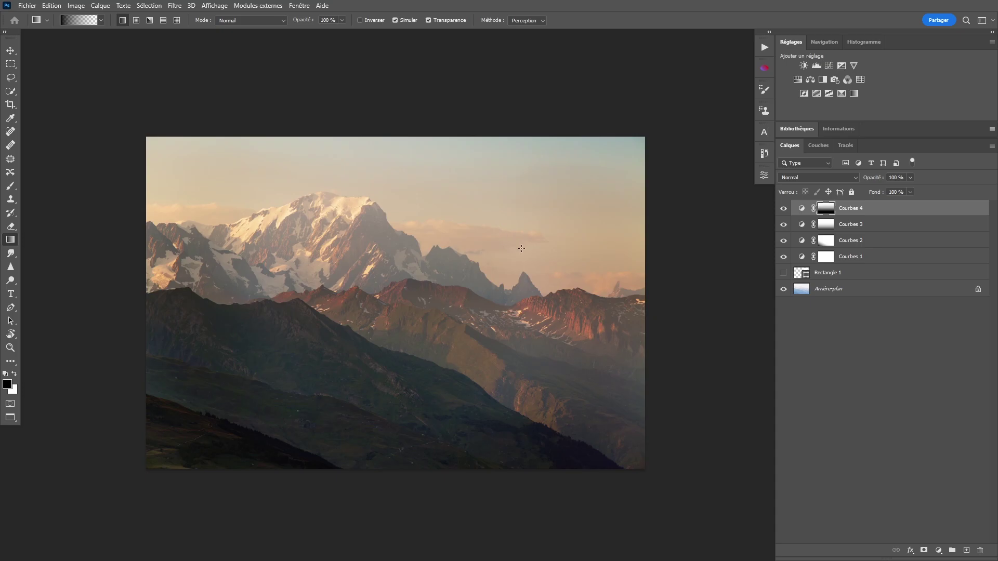
Compare the image with and without Courbes 4, and check the full stack of corrections against the original background photo.
click(783, 208)
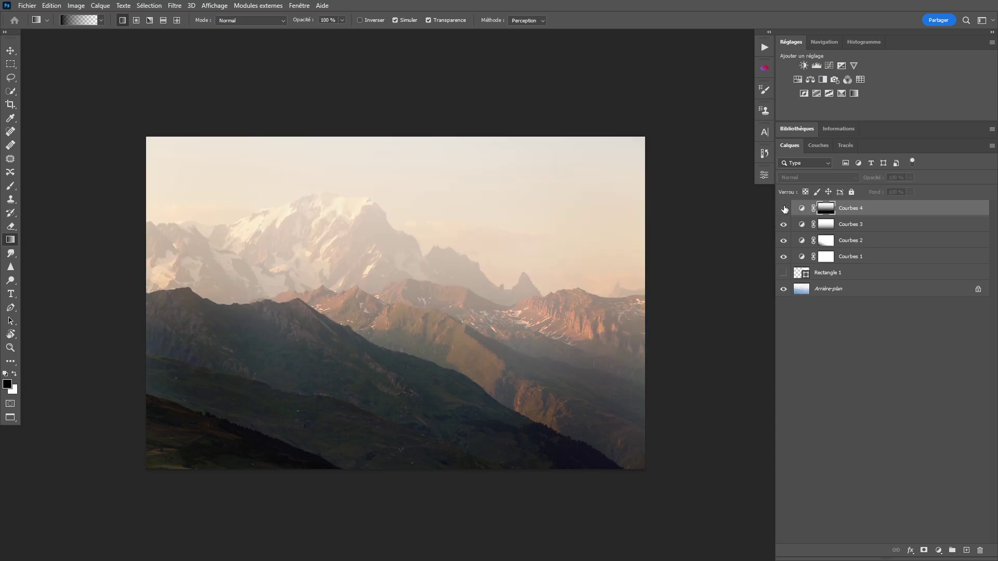
click(784, 209)
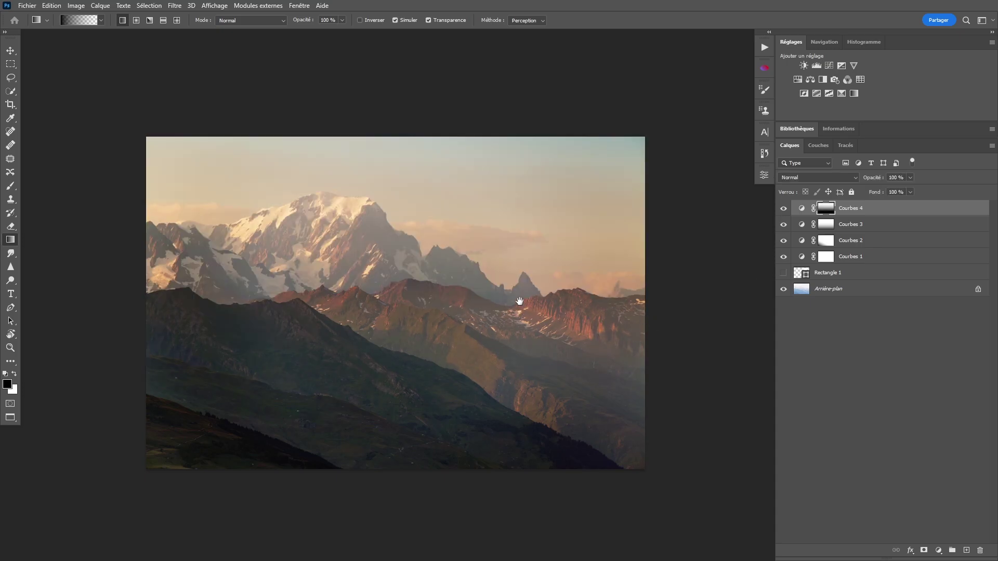
drag(528, 302, 543, 291)
key(z)
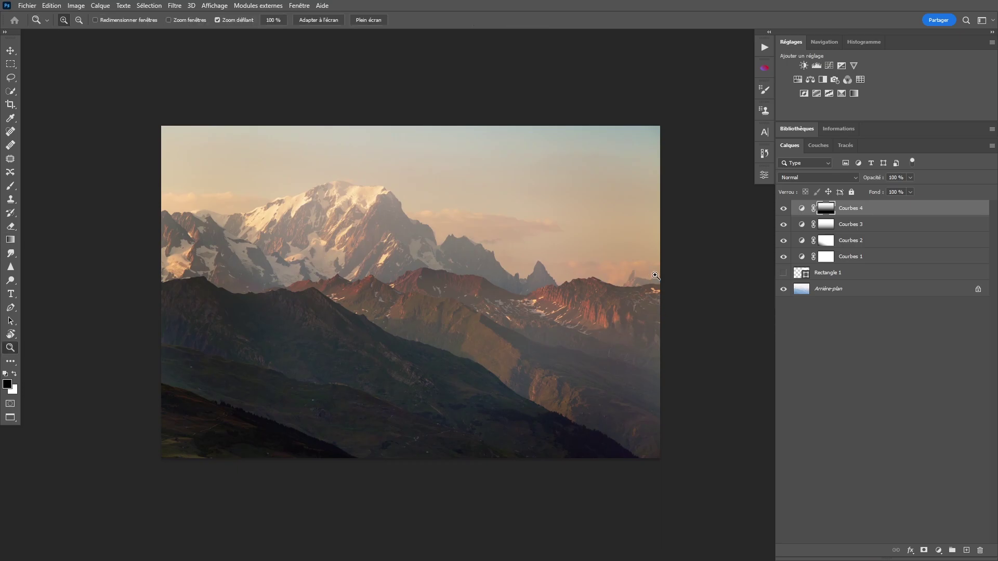
alt+click(784, 289)
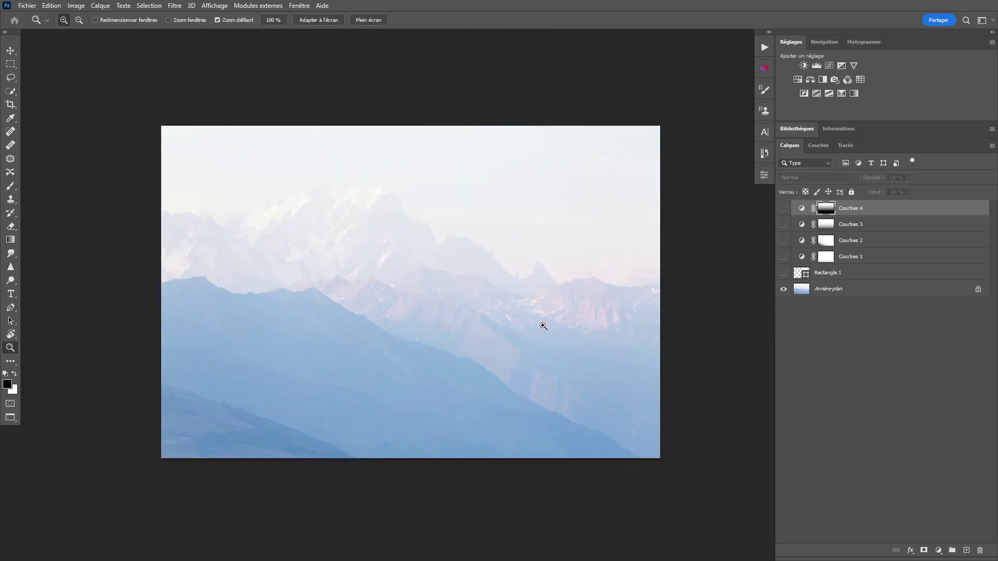
key(ctrl+z)
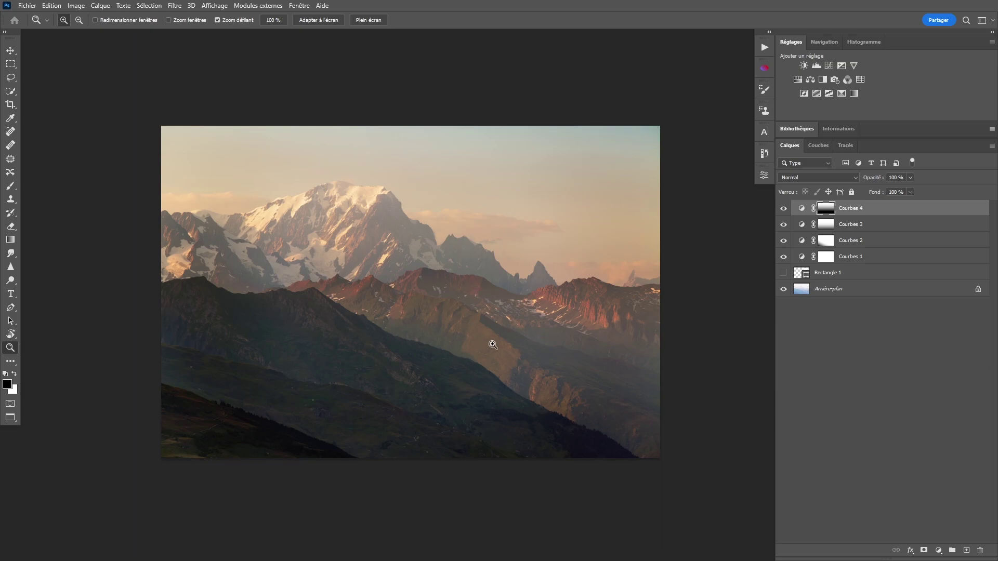
scroll(504, 312, right, 1)
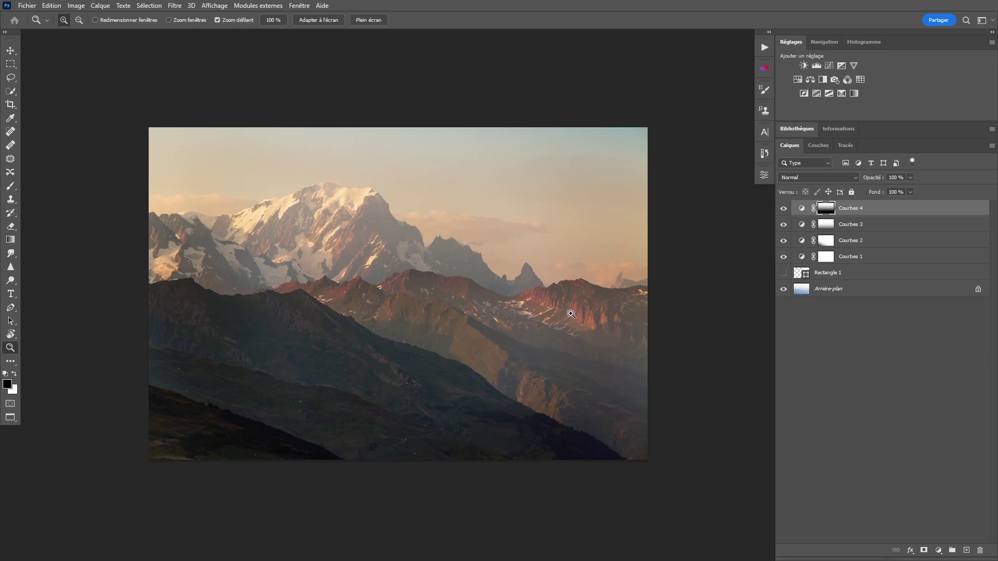
Add a new layer above Courbes 4 and apply the merged image to it from the Fusionné source on the RVB channel.
click(967, 550)
key(x)
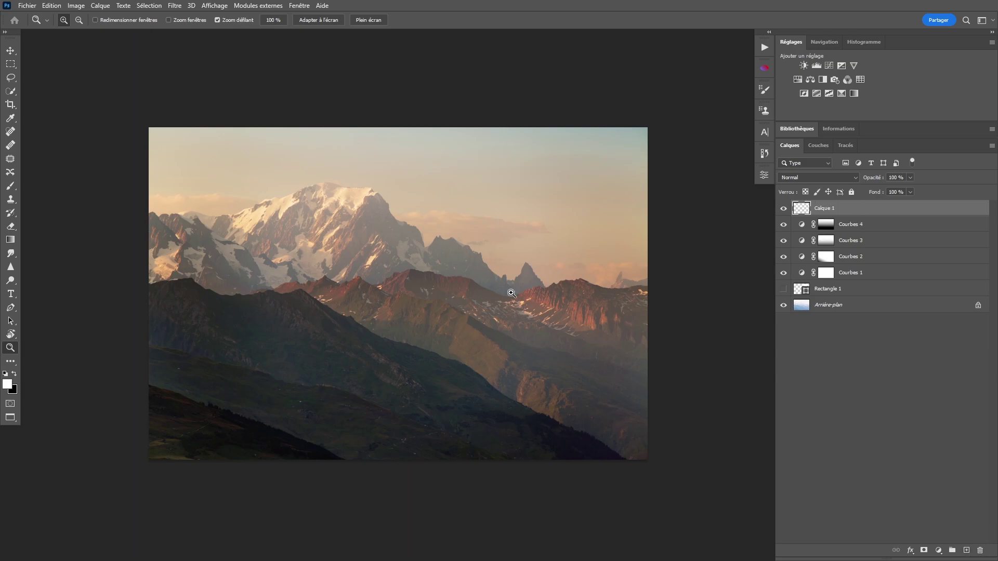
click(76, 6)
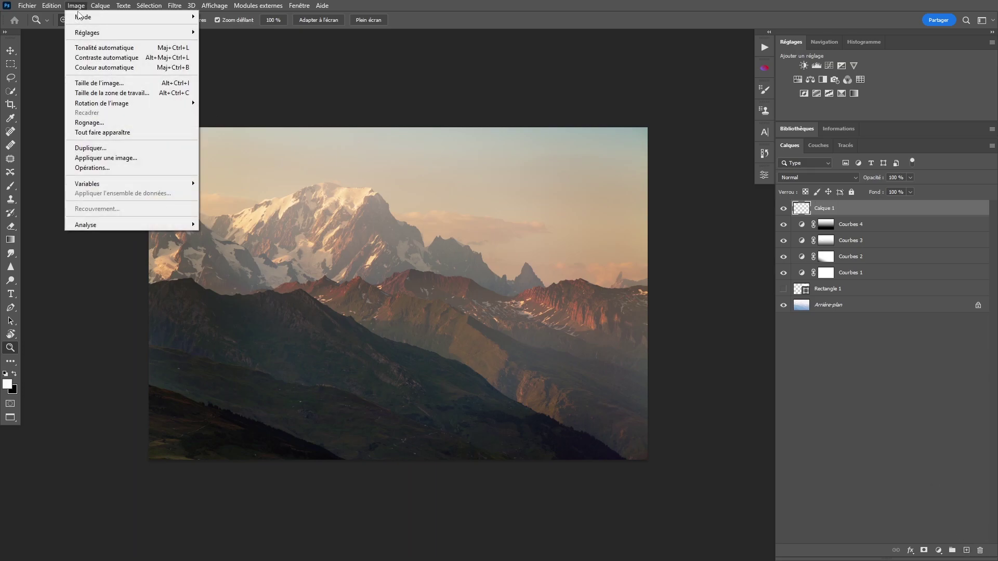
click(118, 158)
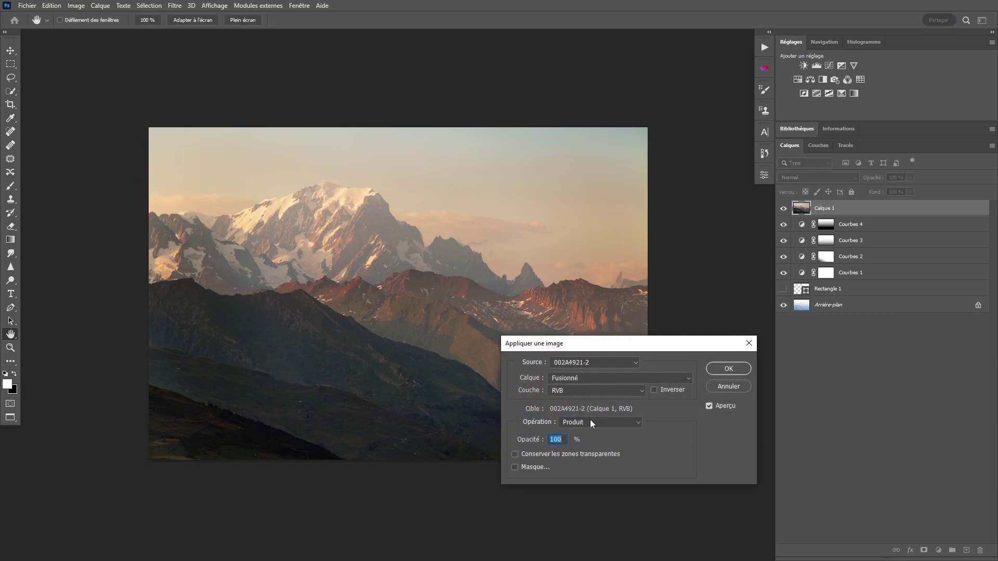
click(728, 369)
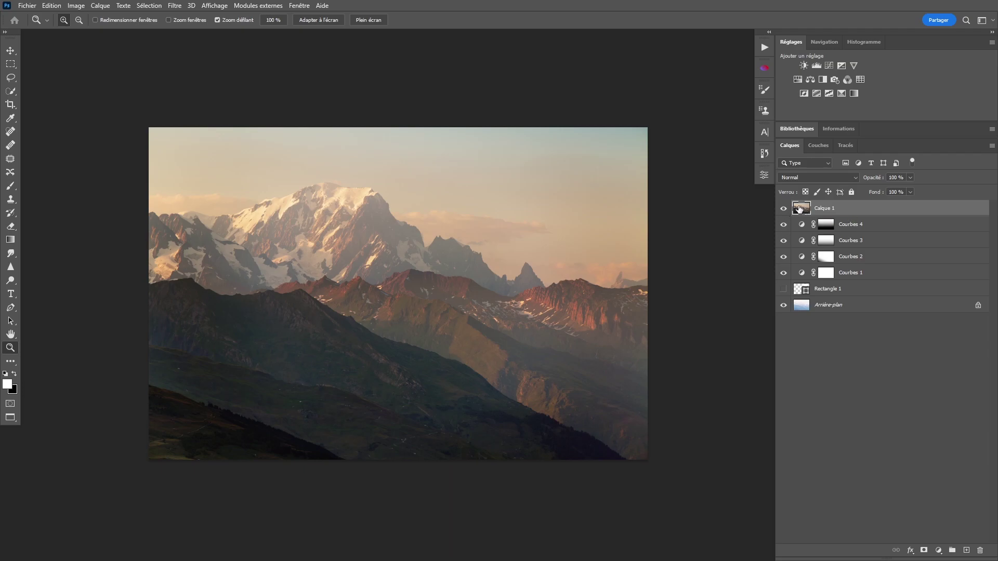
key(Delete)
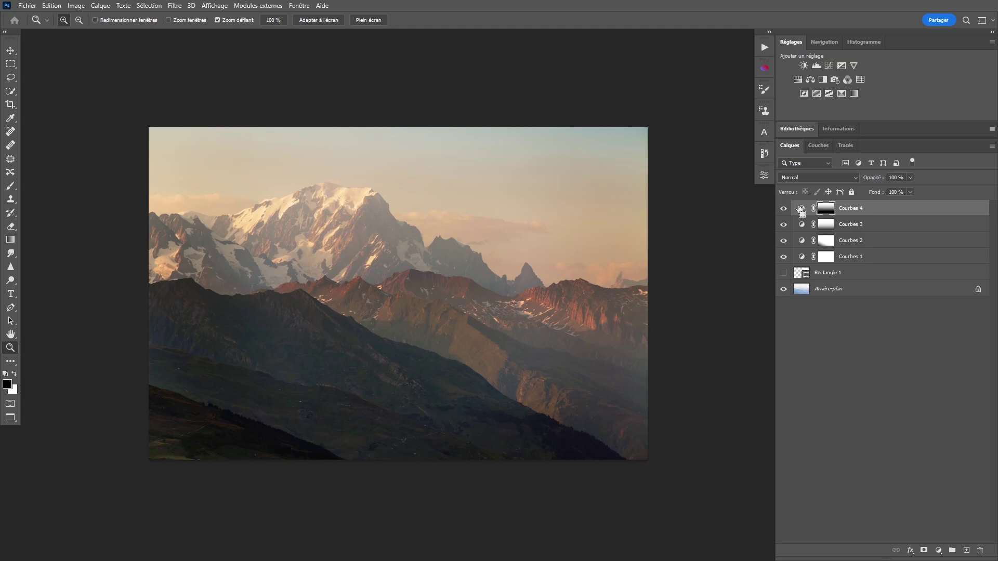
key(ctrl+z)
key(x)
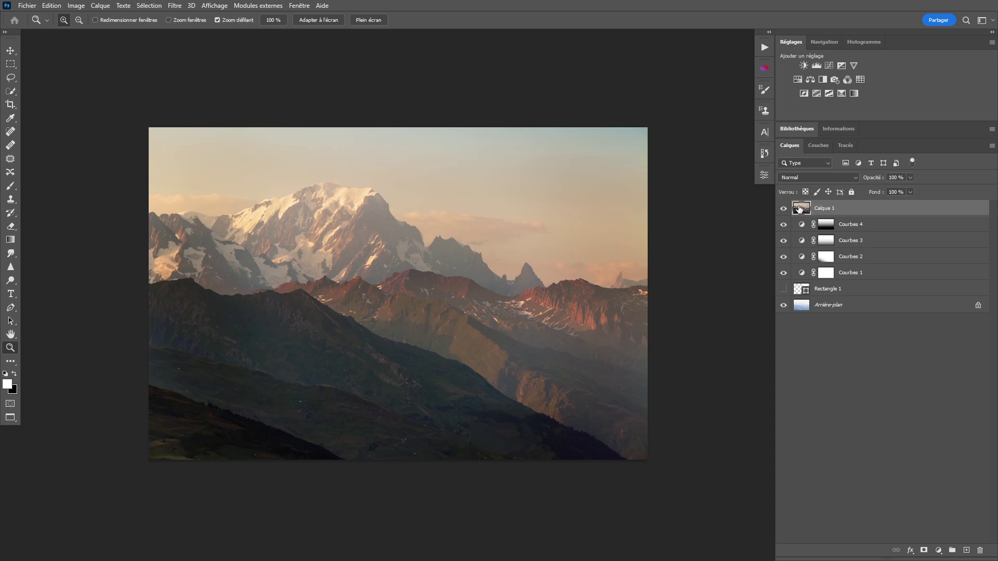
Convert Calque 1 to a smart object and apply a Camera Raw filter with Correction du voile set to +60.
right_click(872, 208)
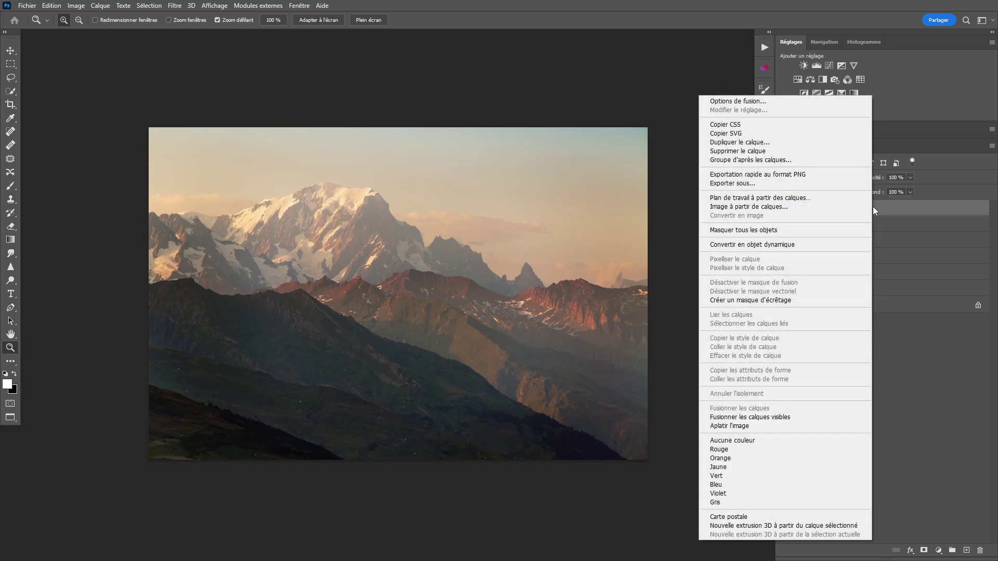
click(783, 245)
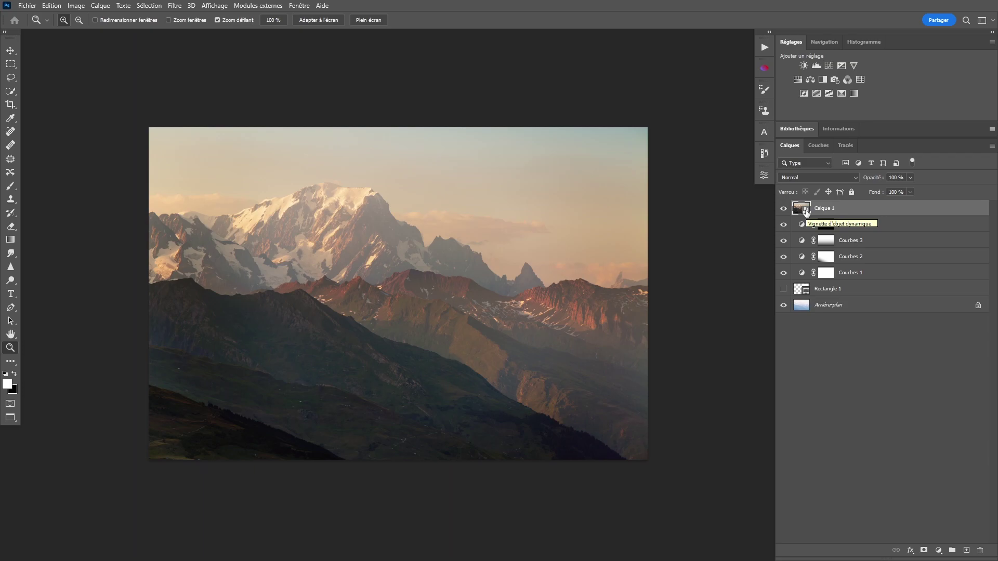
click(175, 6)
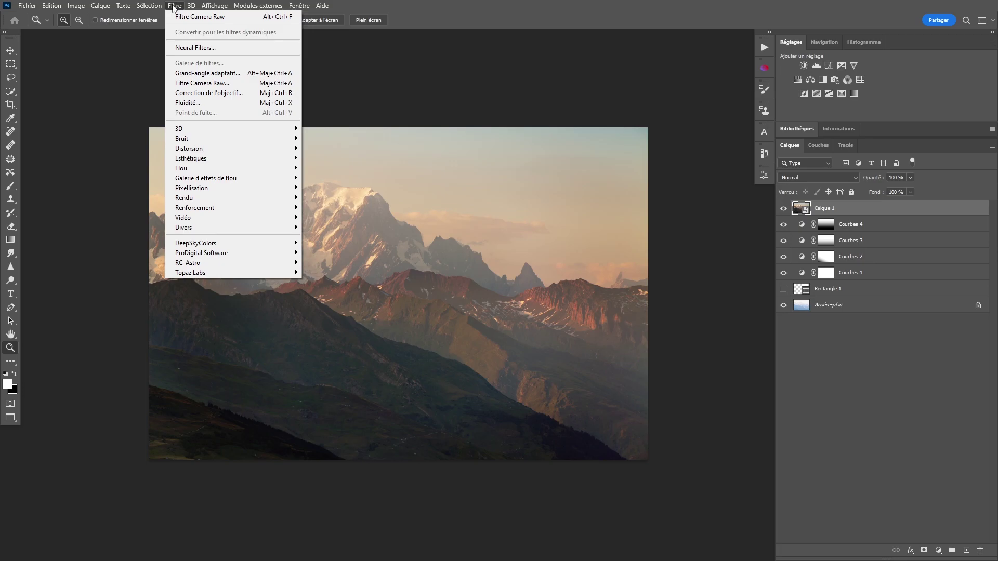
click(220, 85)
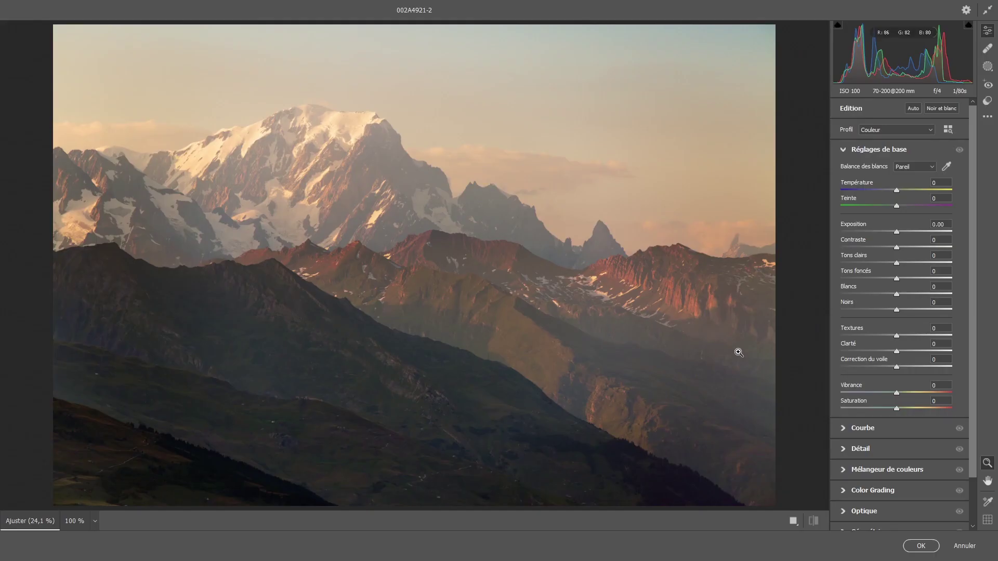
drag(900, 366, 931, 367)
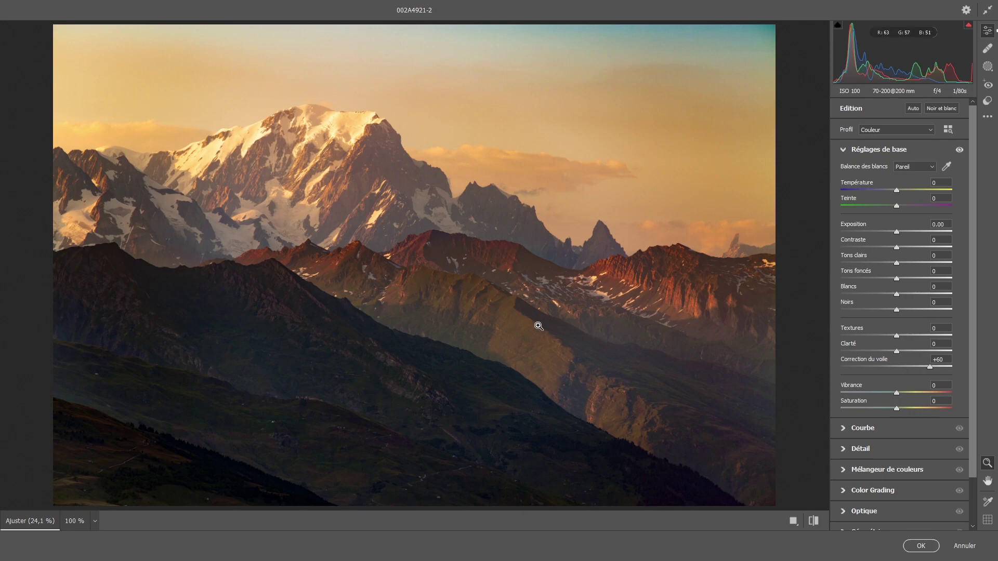
click(921, 545)
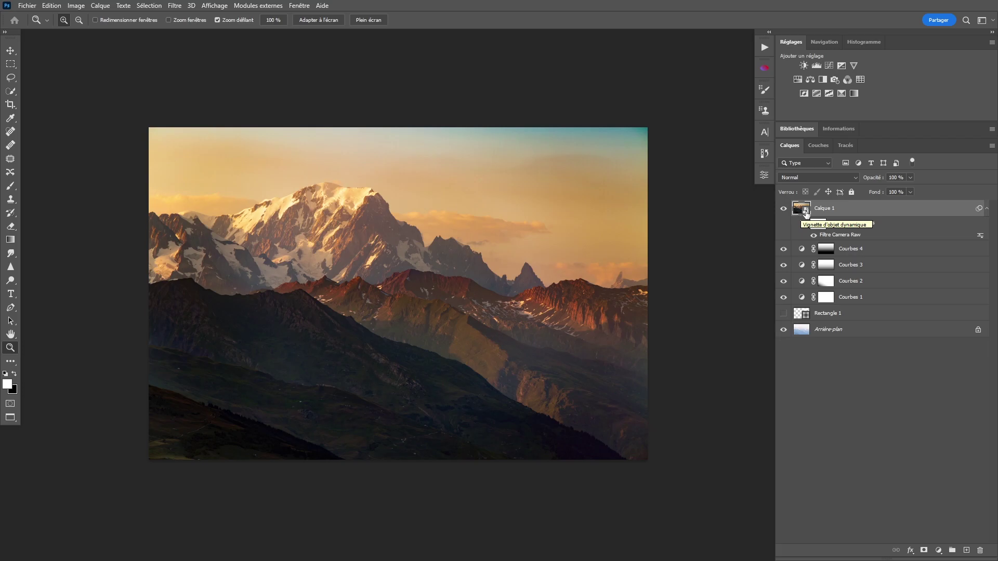
Select the sky automatically and target the smart filter mask of Calque 1, leaving the Camera Raw settings unchanged.
drag(526, 300, 516, 312)
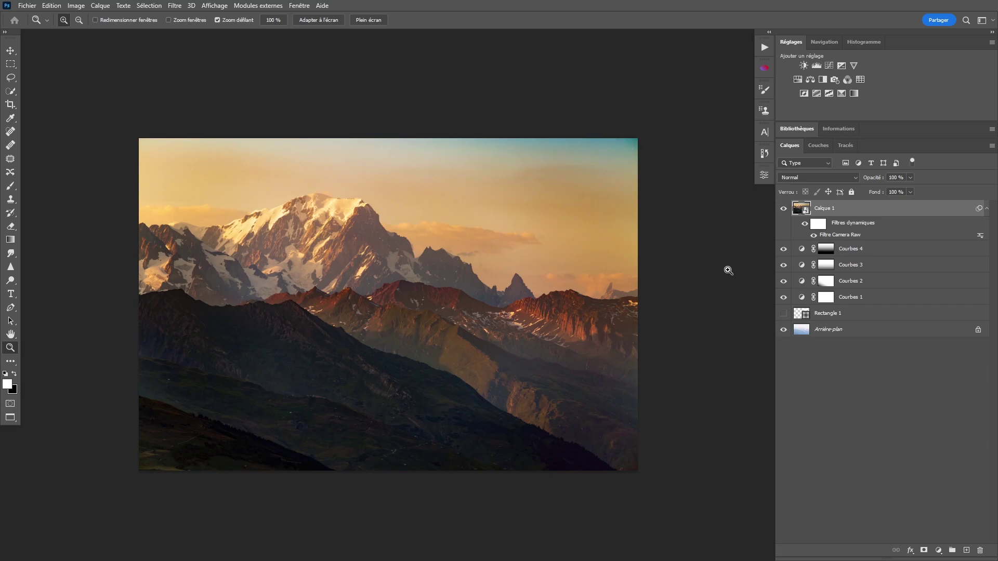
scroll(596, 304, left, 2)
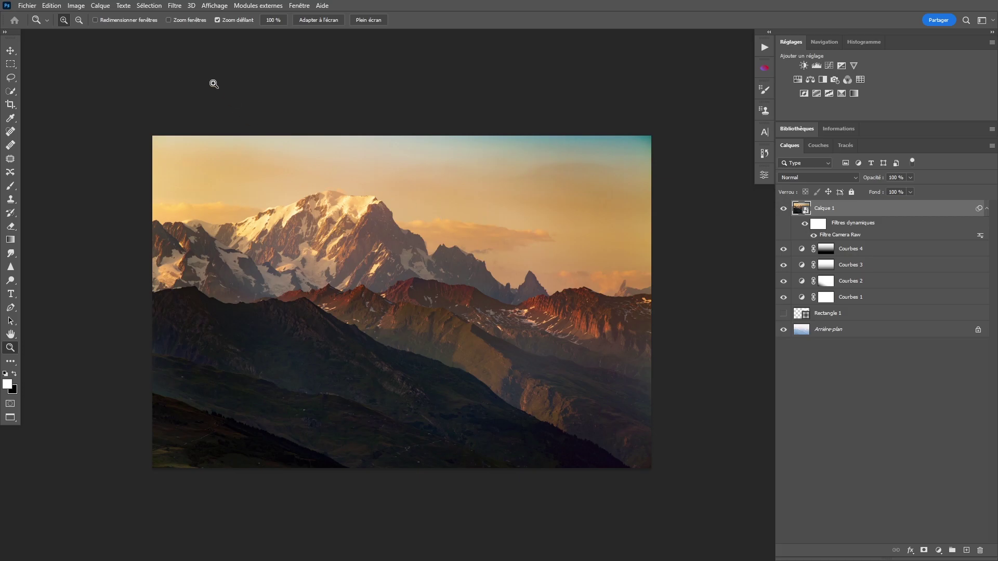
click(147, 6)
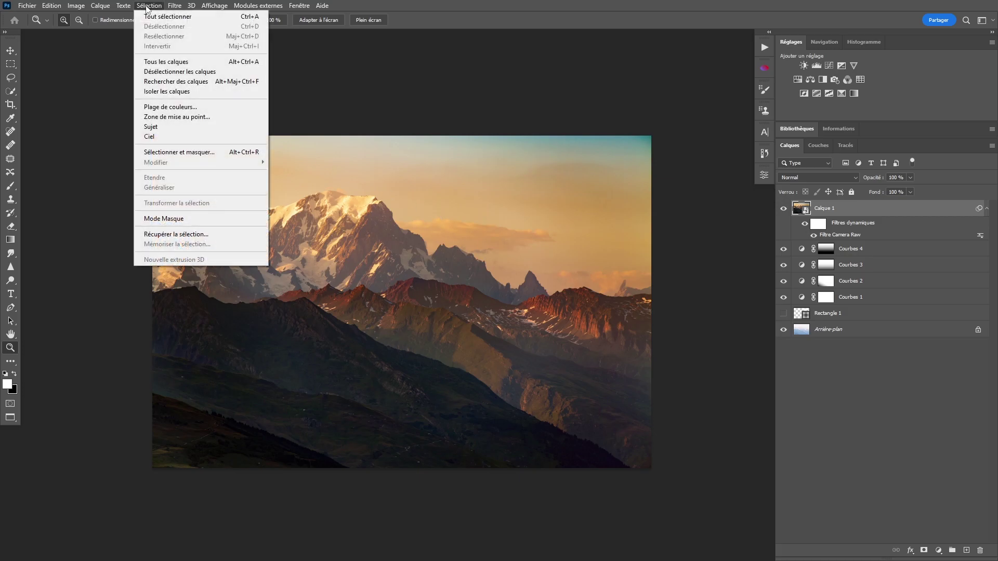
click(166, 138)
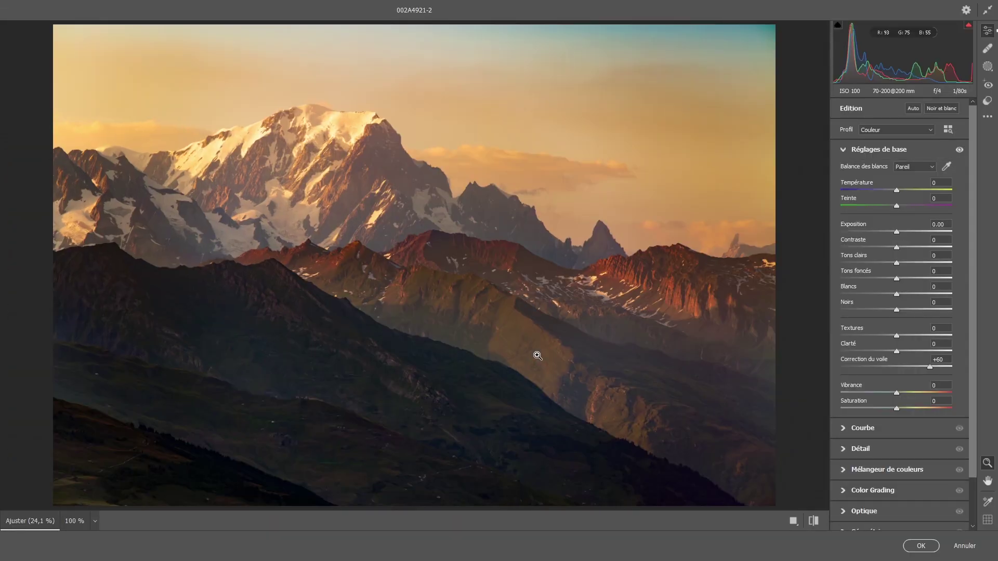
click(962, 547)
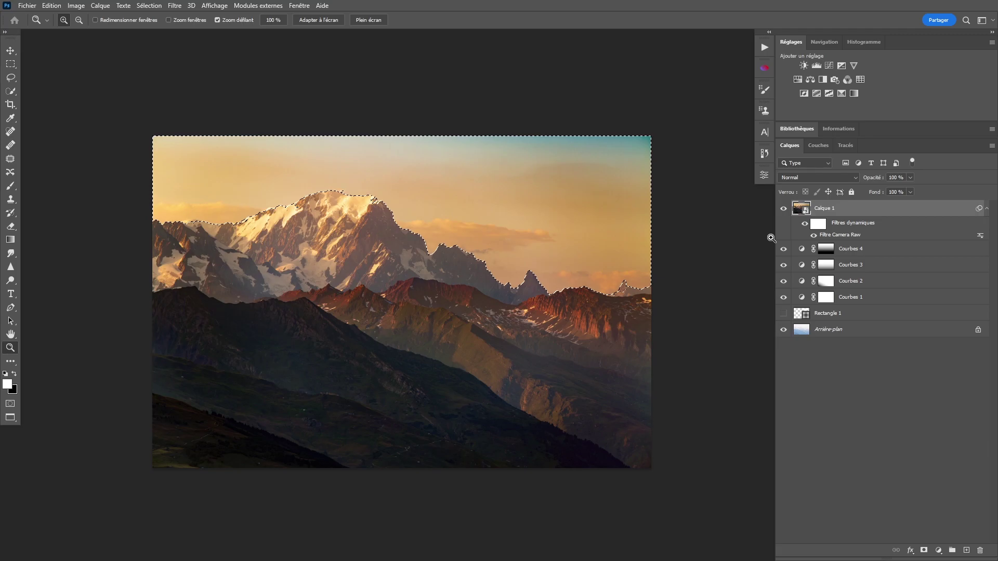
click(819, 226)
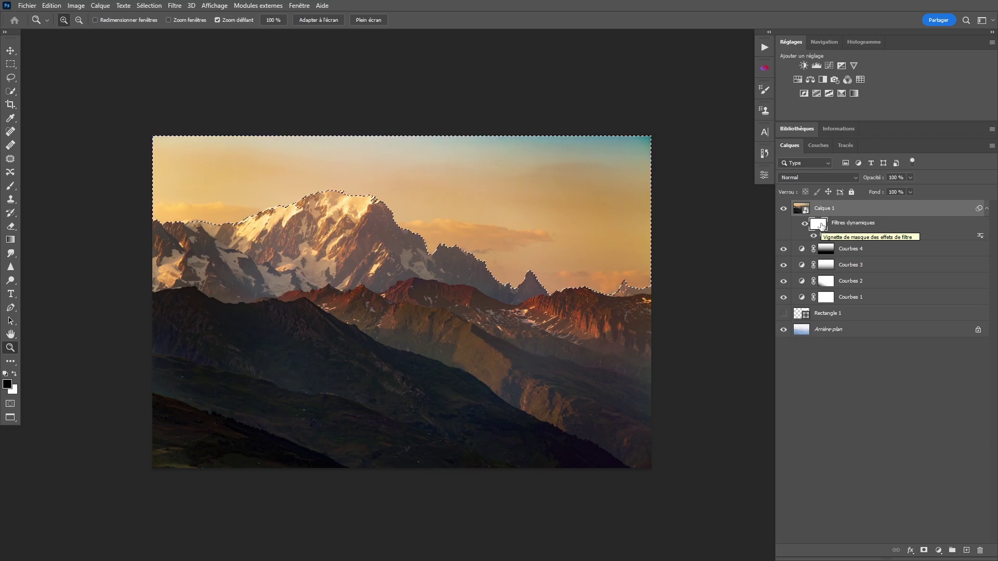
Try filling the selected sky with black on the smart filter mask.
key(alt+BackSpace)
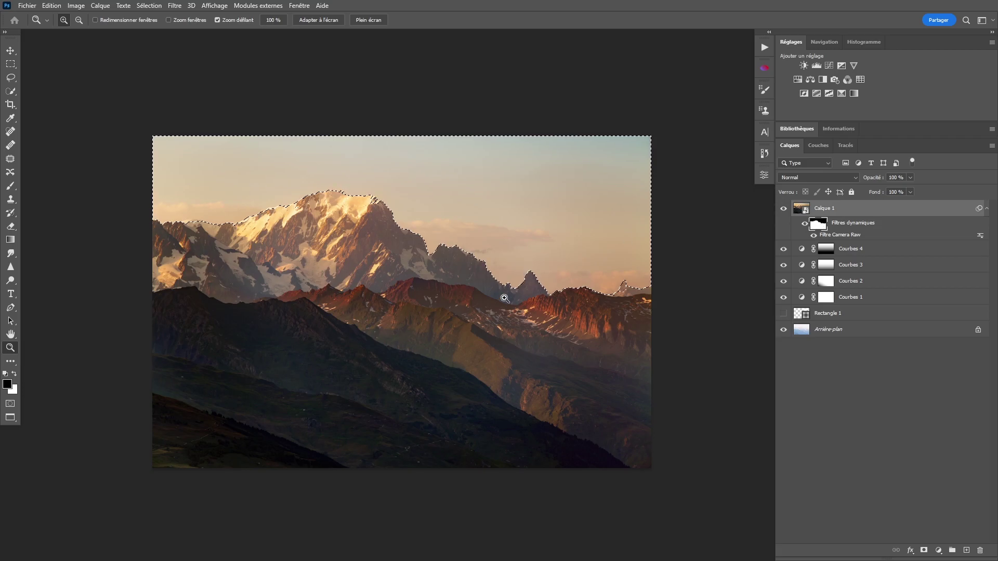
key(ctrl+d)
key(ctrl+z)
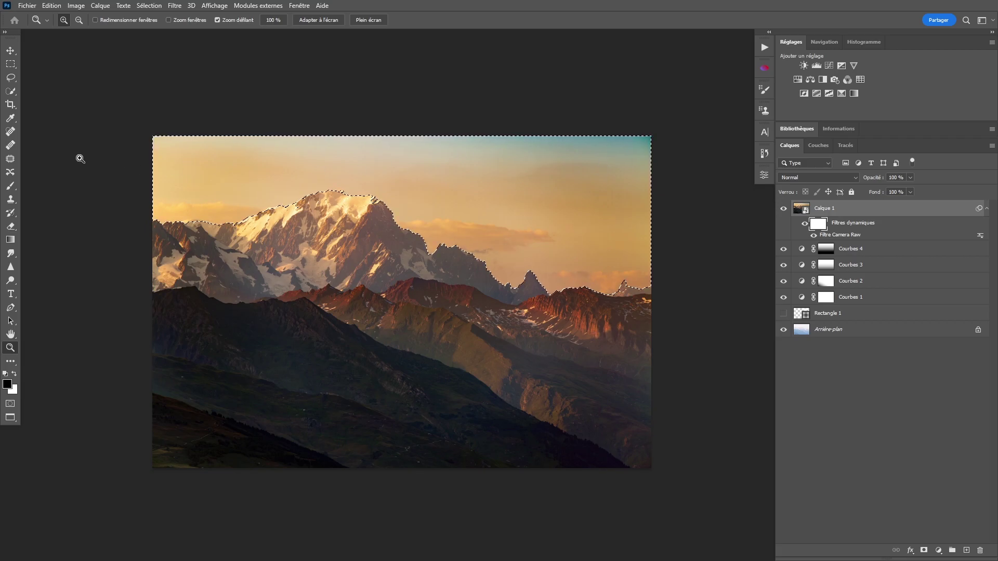
Brush black at 30% flow over the selected sky to the right of the main peak on the smart filter mask.
key(b)
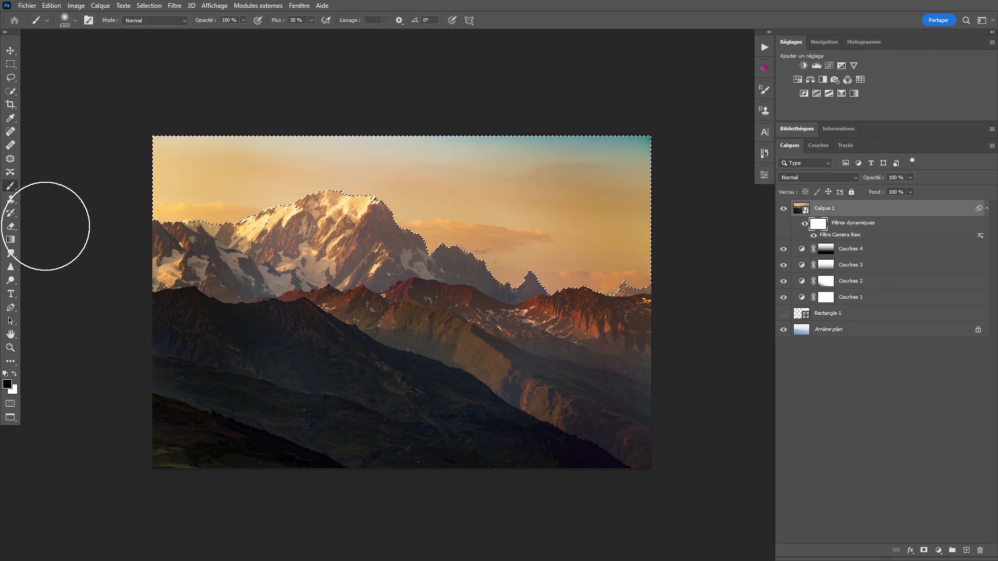
click(15, 375)
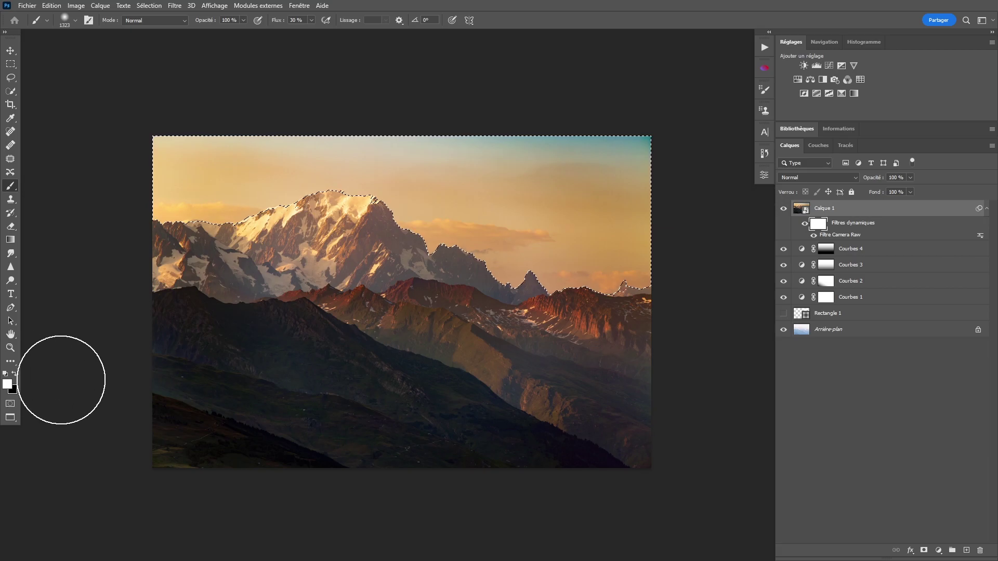
key(x)
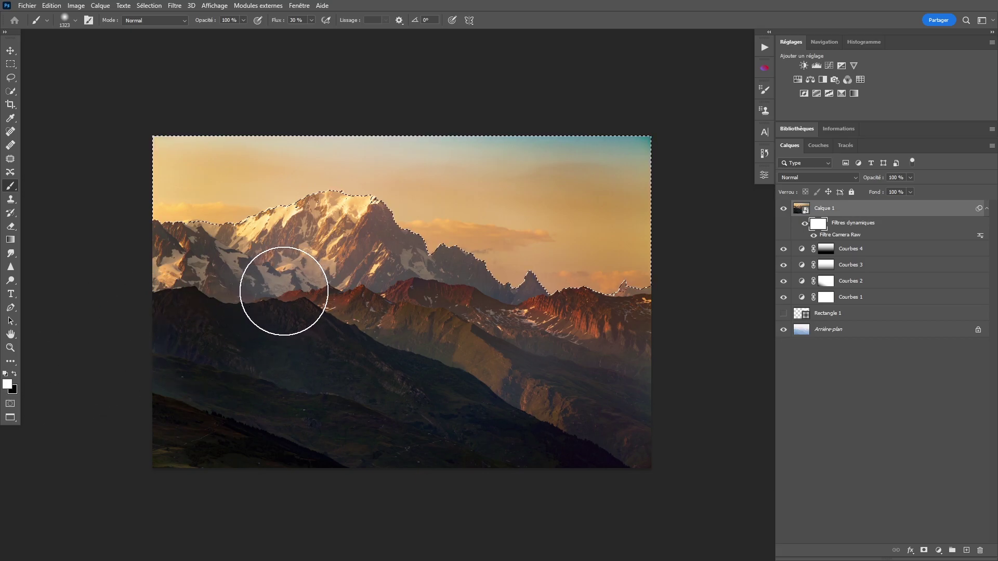
drag(543, 306, 512, 329)
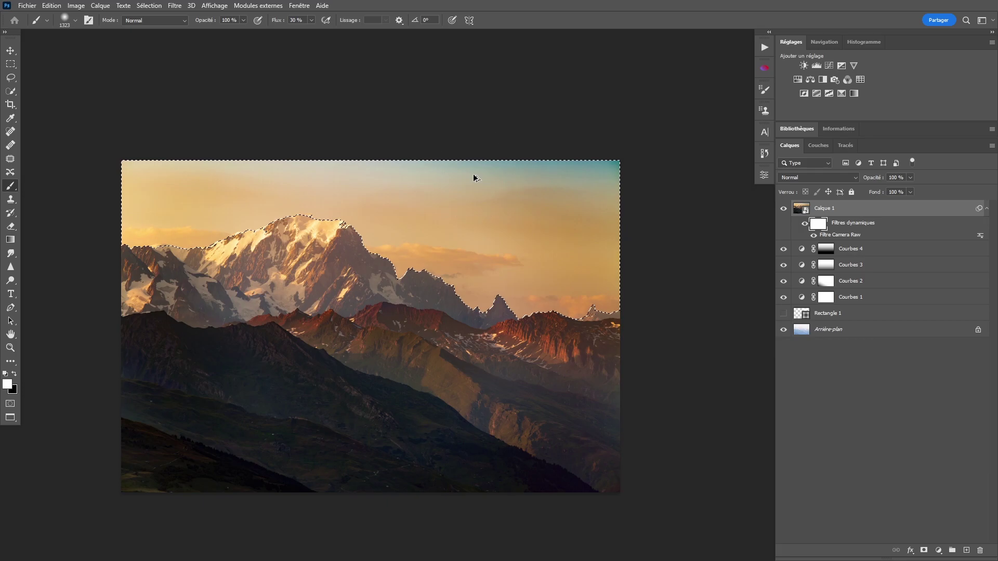
key(ctrl+plus)
drag(489, 240, 515, 277)
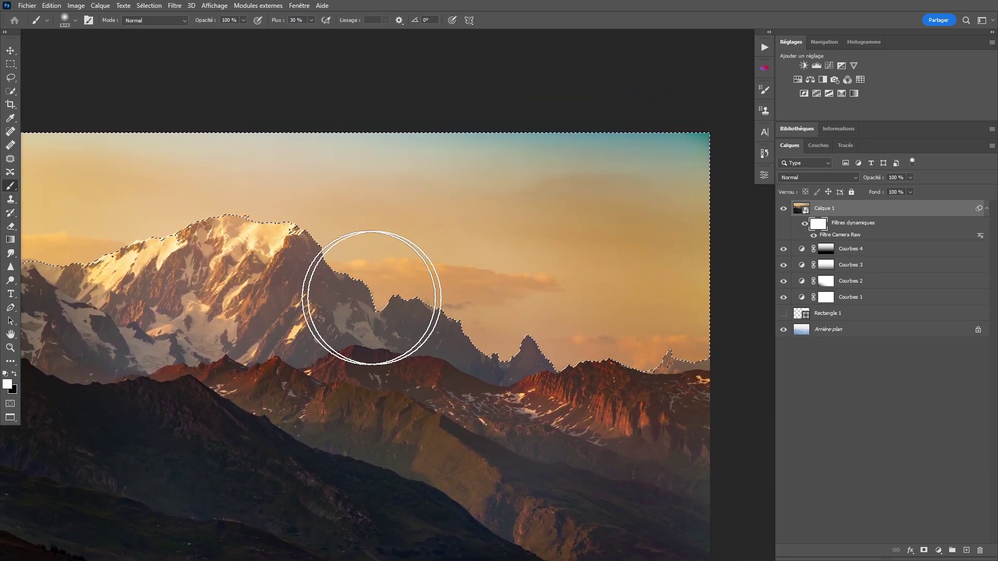
key(x)
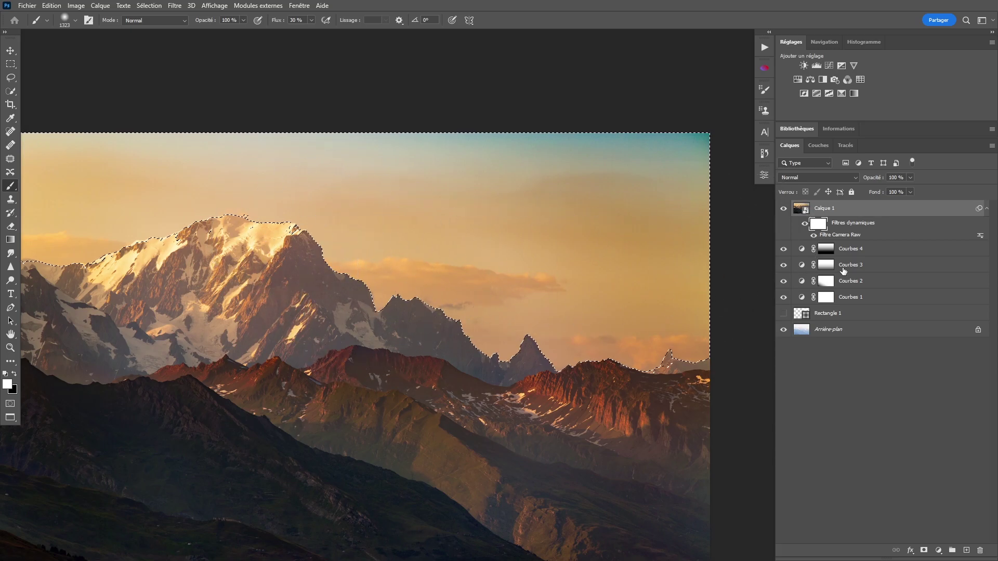
mouse_move(280, 211)
mouse_down()
mouse_move(249, 213)
mouse_move(206, 194)
mouse_move(260, 185)
mouse_move(305, 207)
mouse_move(284, 240)
mouse_move(310, 251)
mouse_move(271, 269)
mouse_move(274, 280)
mouse_move(263, 260)
mouse_move(319, 228)
mouse_move(307, 204)
mouse_move(228, 166)
mouse_move(466, 123)
mouse_move(465, 216)
mouse_move(345, 279)
mouse_move(404, 256)
mouse_move(515, 251)
mouse_move(418, 237)
mouse_move(569, 158)
mouse_move(398, 189)
mouse_move(237, 153)
mouse_move(347, 186)
mouse_move(389, 290)
mouse_move(451, 306)
mouse_move(476, 337)
mouse_up()
key(ctrl+z)
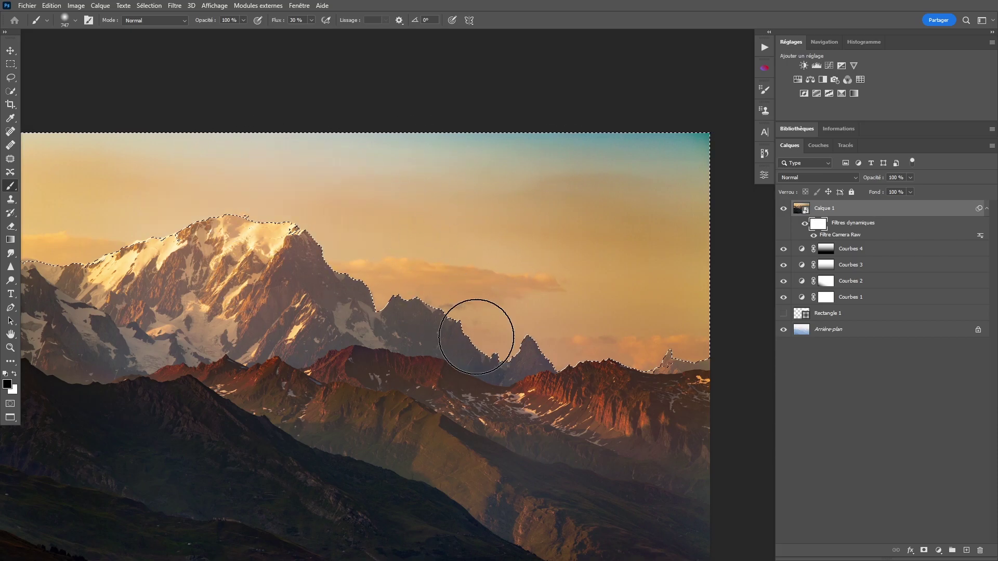
drag(531, 318, 494, 349)
drag(370, 273, 414, 263)
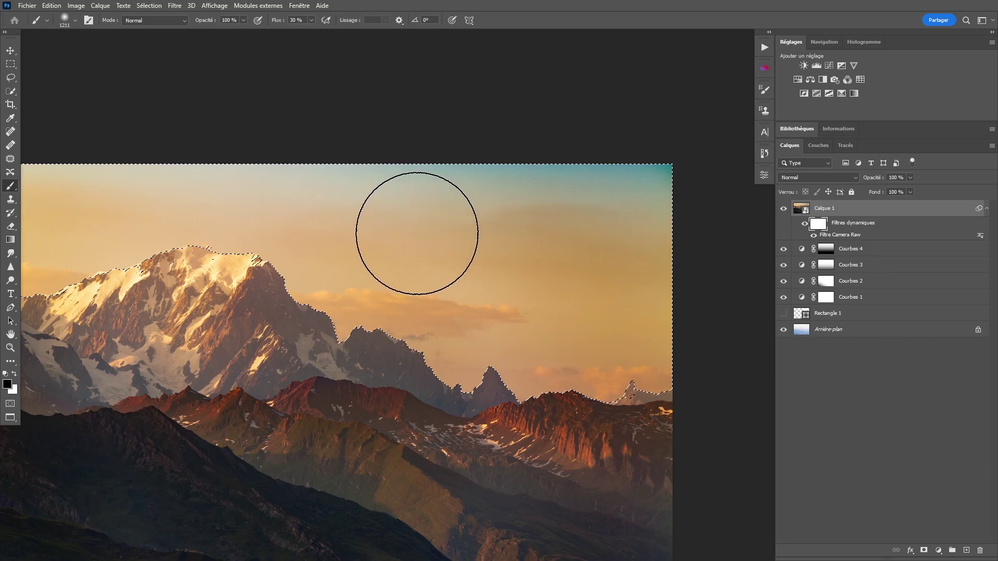
mouse_move(415, 190)
mouse_down()
mouse_move(626, 172)
mouse_move(458, 195)
mouse_up()
drag(563, 264, 547, 265)
drag(552, 319, 418, 345)
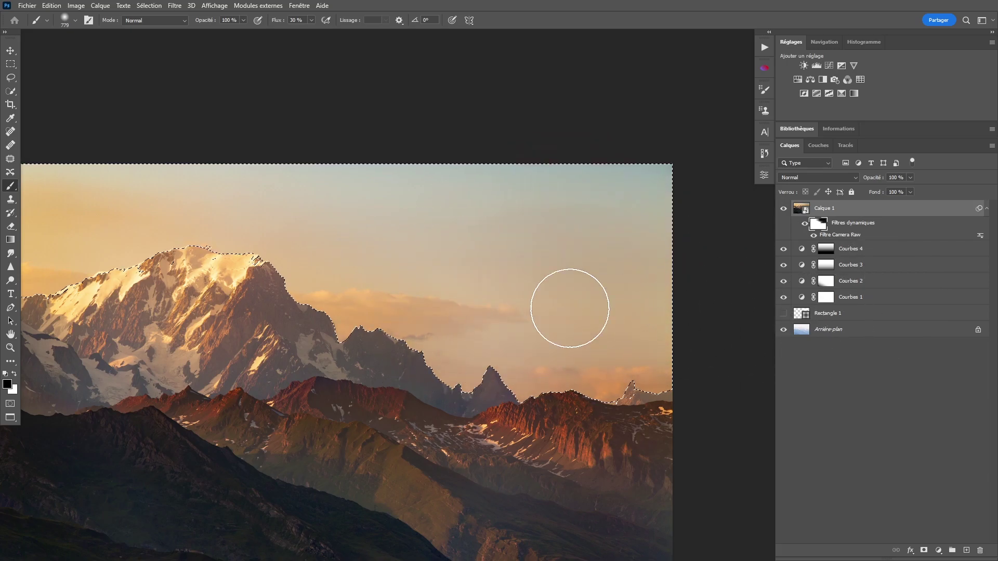
drag(525, 263, 469, 259)
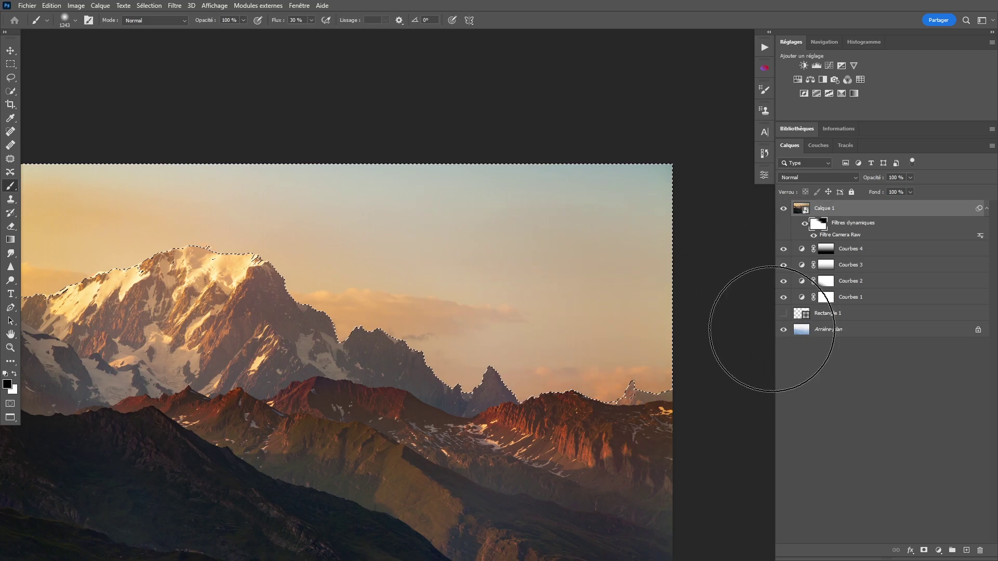
Continue brushing black on the smart filter mask over the sky above and to the left of the main peak.
drag(365, 208, 518, 219)
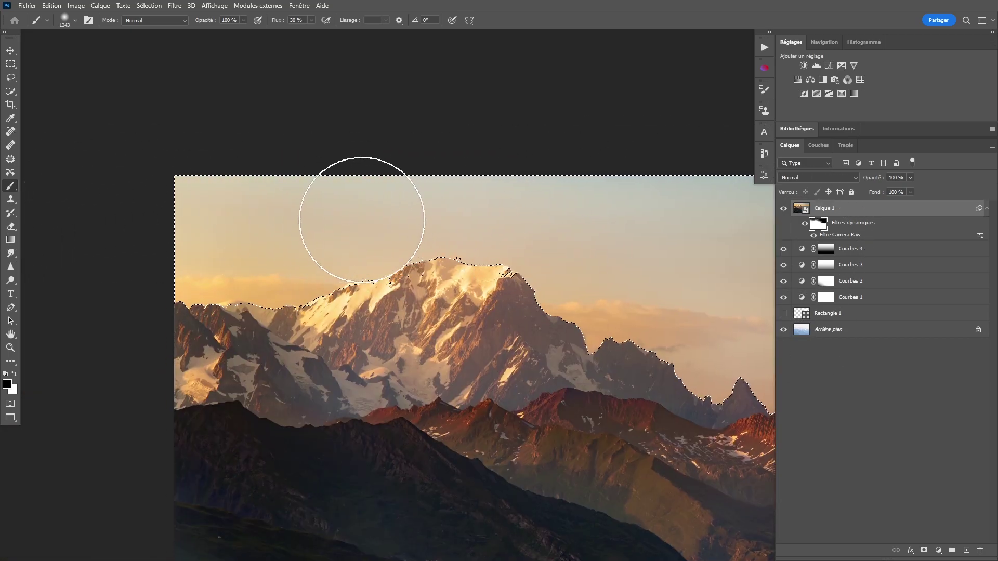
drag(422, 217, 341, 224)
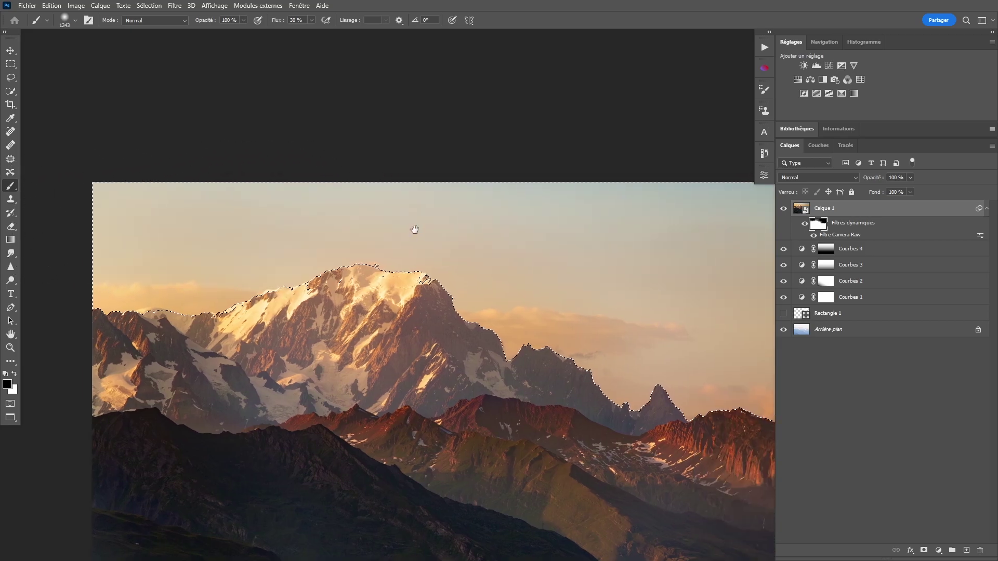
drag(453, 211, 302, 180)
mouse_move(626, 221)
mouse_down()
mouse_move(812, 290)
mouse_move(590, 268)
mouse_up()
drag(588, 266, 570, 265)
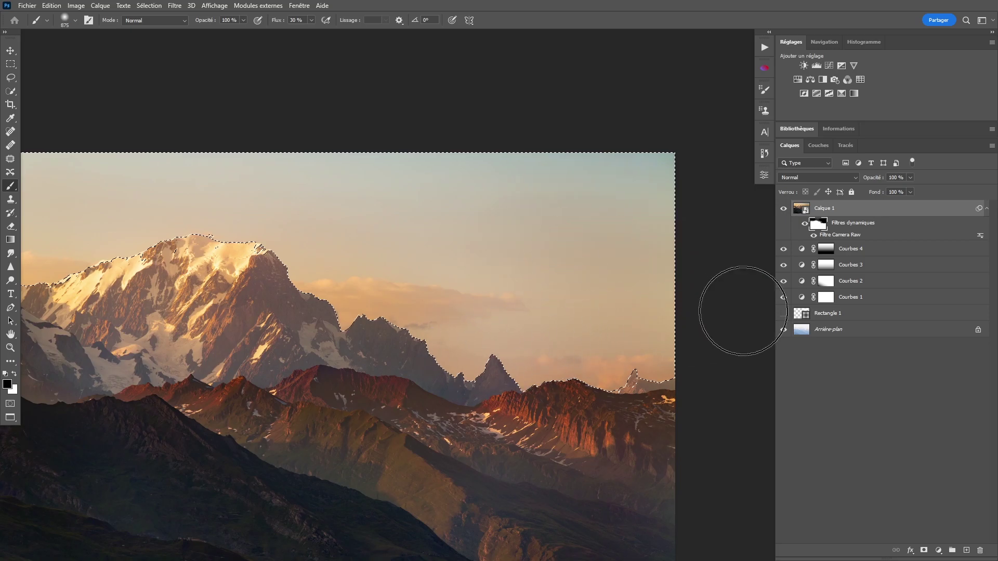
Brush white with a 587 px brush over the cloud band right of the main peak, and return to black as foreground colour.
drag(444, 279, 424, 277)
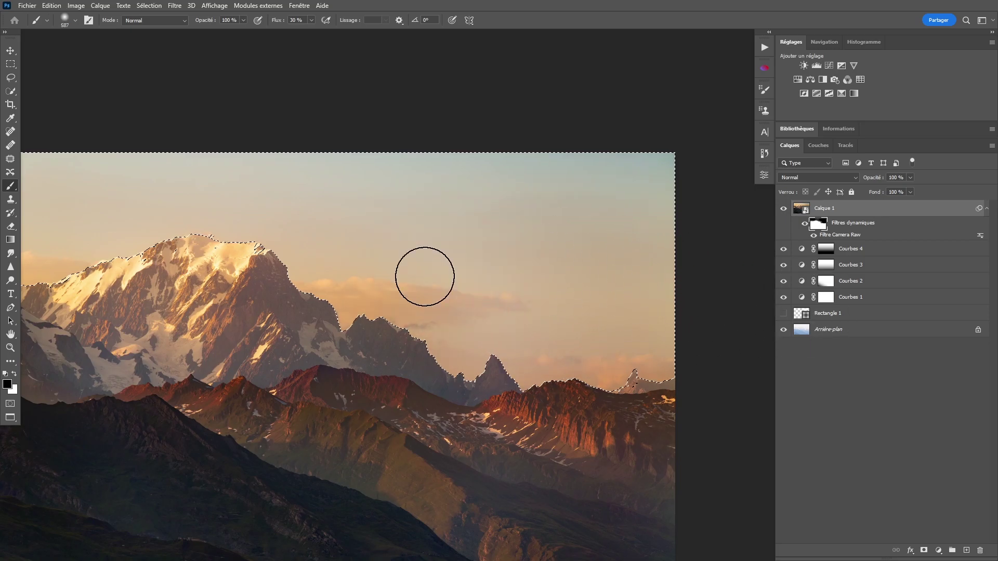
key(x)
mouse_move(398, 304)
mouse_down()
mouse_move(515, 297)
mouse_move(326, 294)
mouse_move(550, 305)
mouse_up()
key(x)
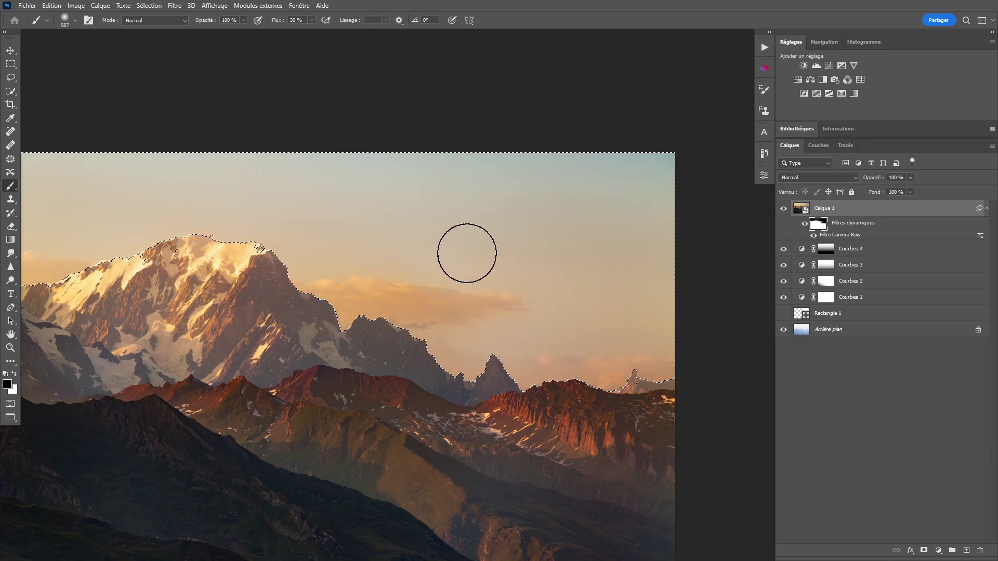
Set the brush to 755 px at 10% flow and clear the sky selection so the whole photo can be viewed.
drag(280, 21, 275, 20)
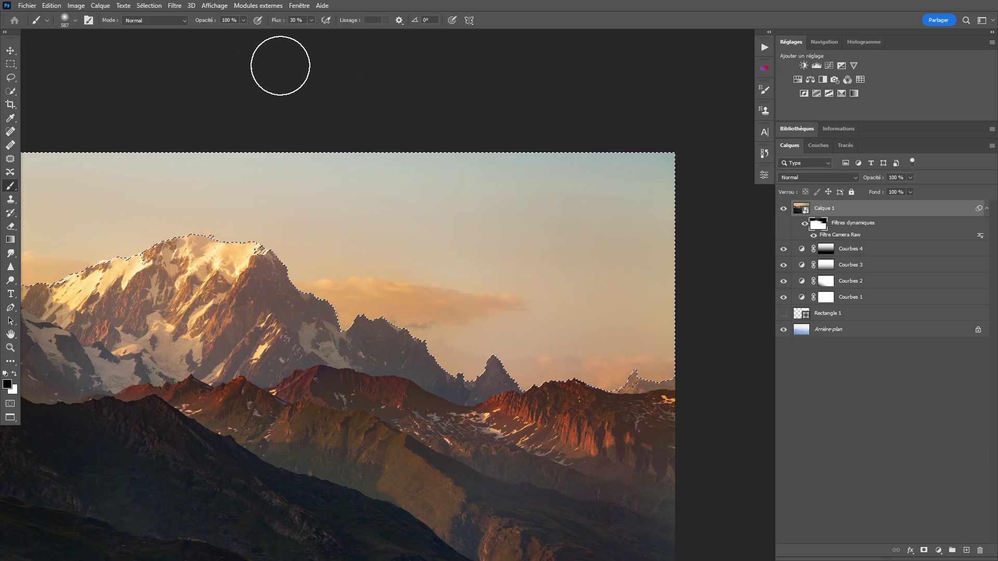
alt+right_click(423, 272)
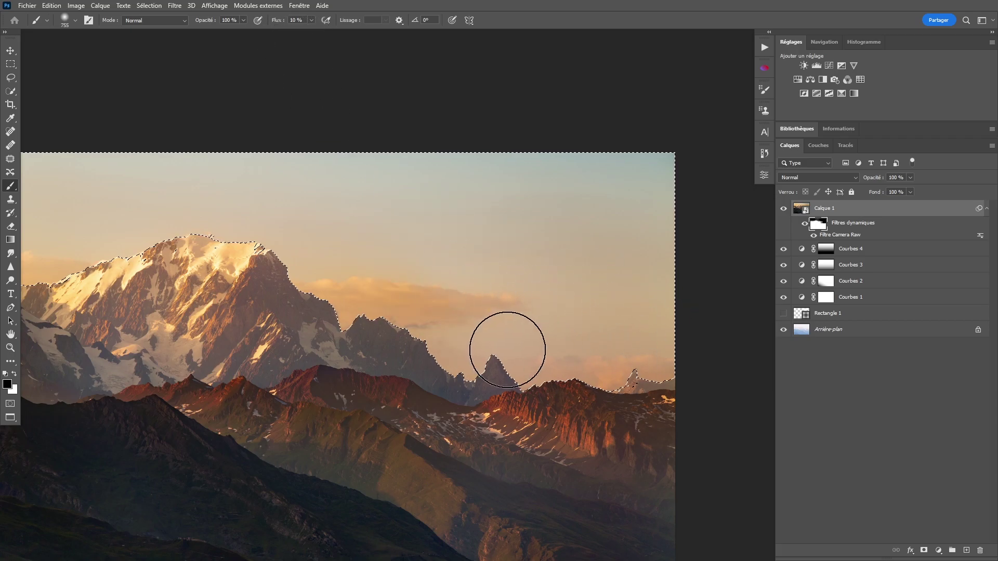
drag(238, 223, 550, 239)
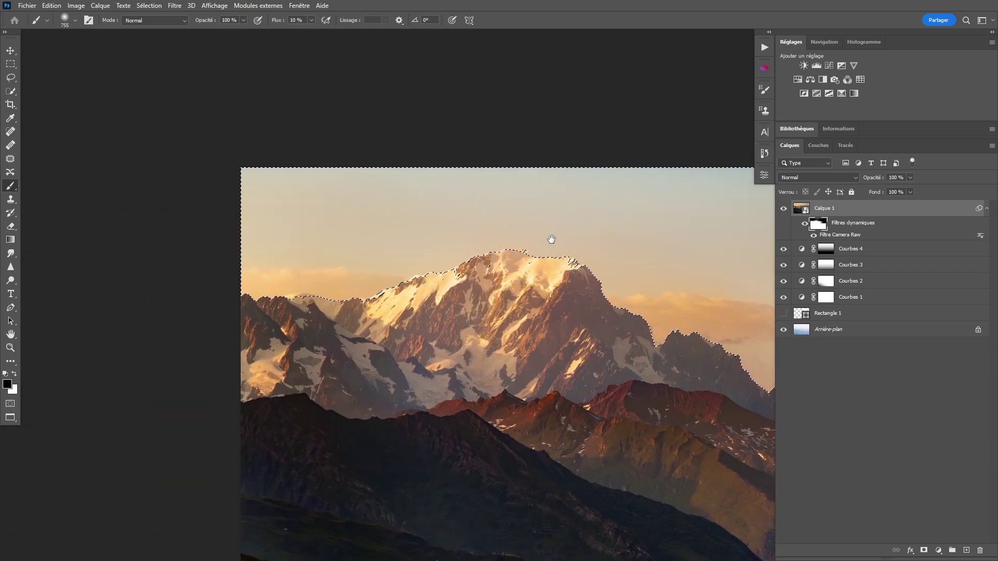
drag(630, 252, 455, 217)
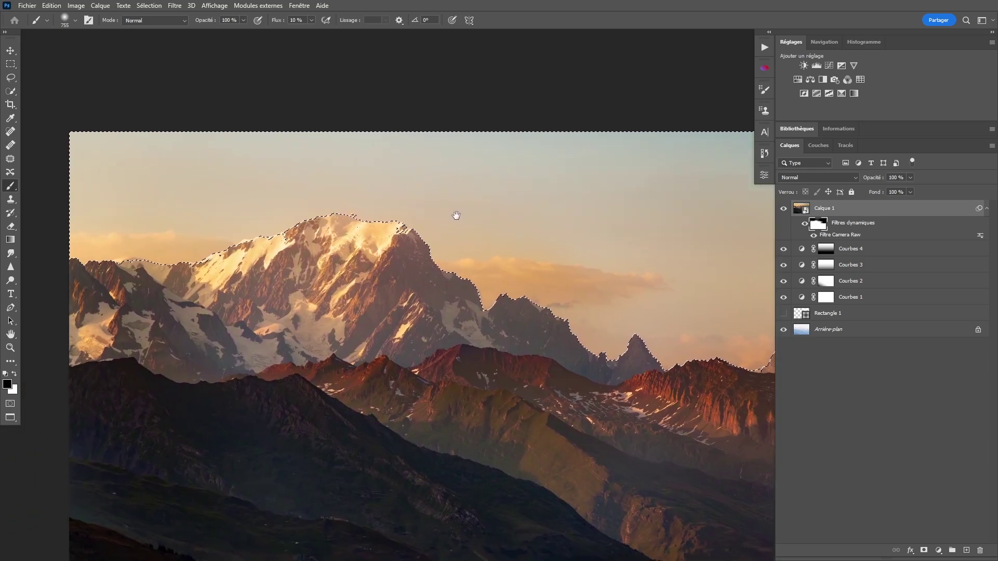
drag(637, 299, 606, 303)
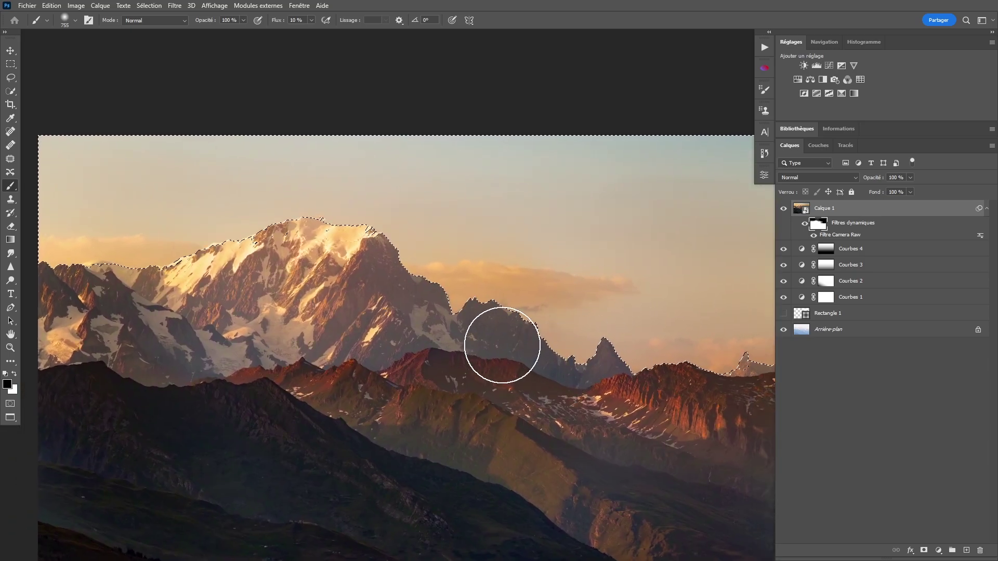
key(ctrl+d)
key(z)
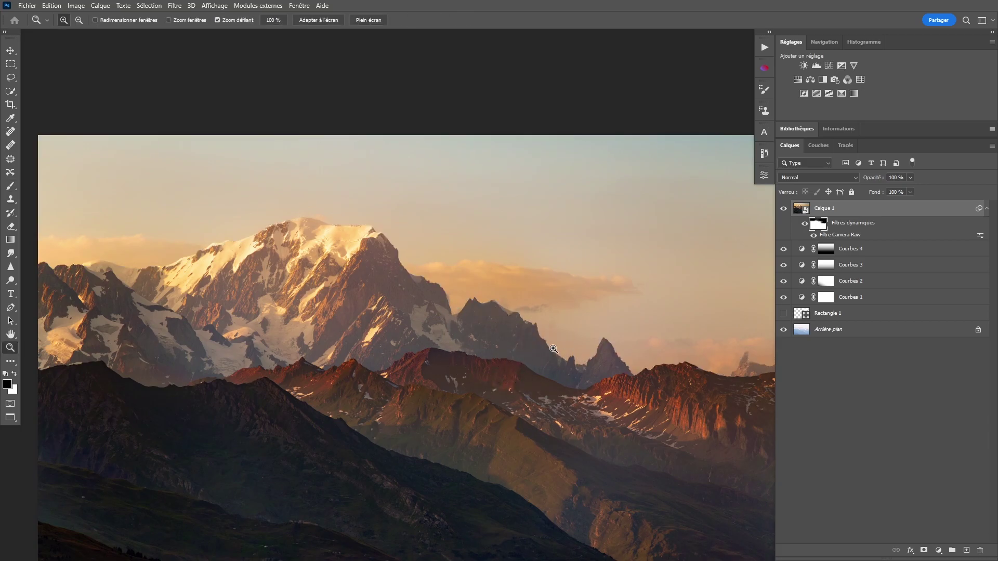
scroll(520, 333, down, 3)
drag(541, 335, 516, 313)
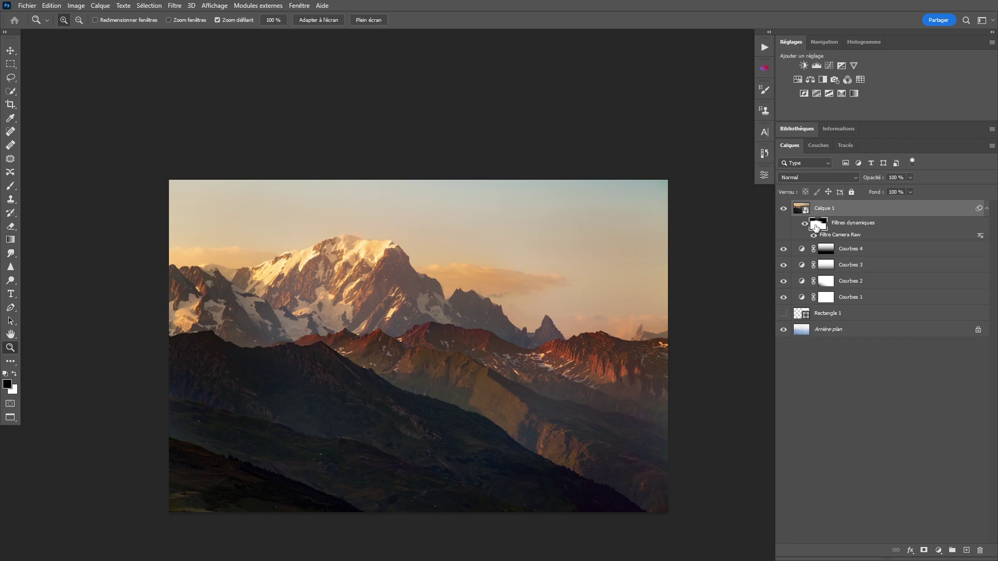
Compare the sky with the Camera Raw smart filter mask disabled and enabled.
shift+click(816, 227)
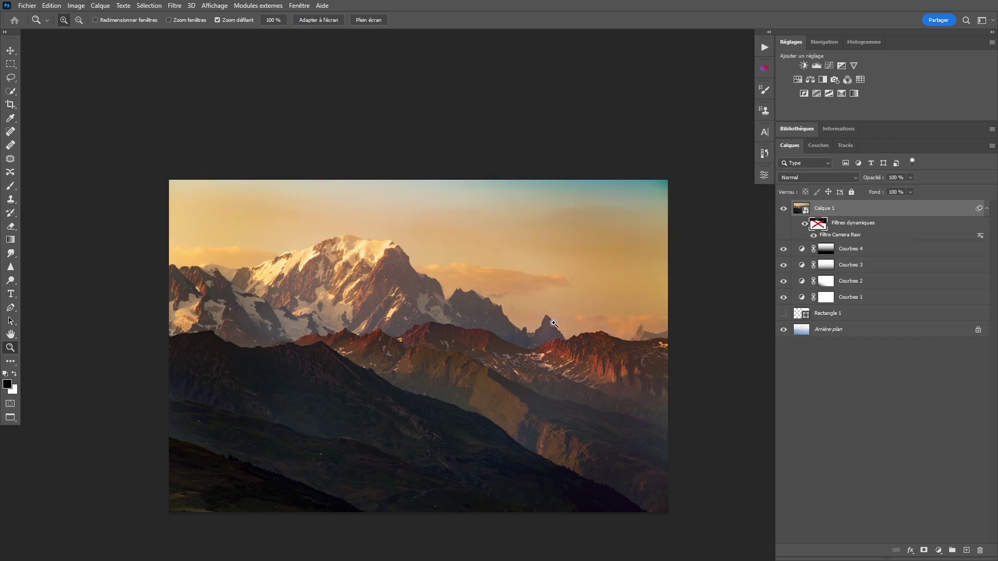
shift+click(815, 225)
drag(600, 340, 595, 315)
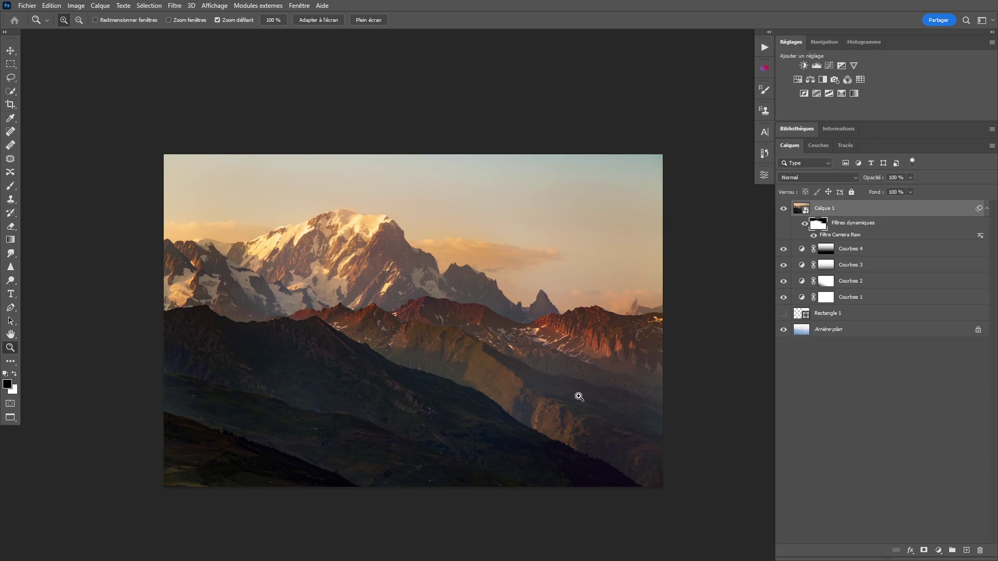
Add a Hue/Saturation adjustment layer above Calque 1 and set the saturation of the blues to -80.
key(x)
click(797, 79)
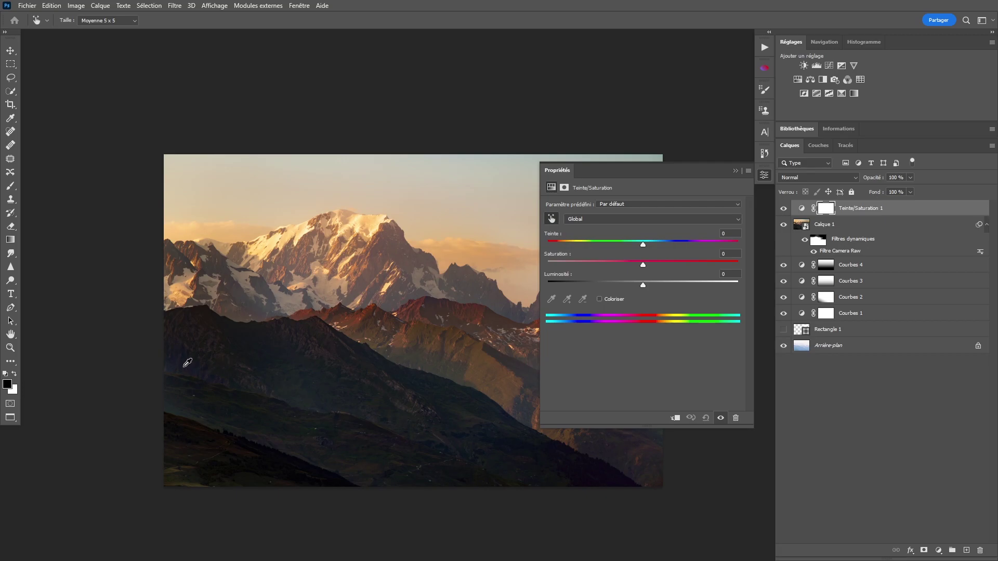
key(alt+7)
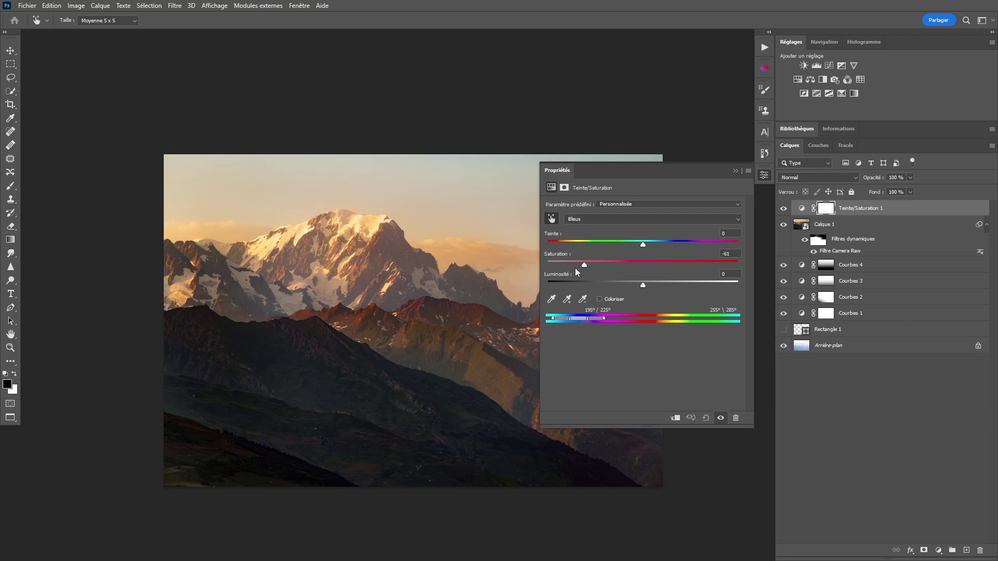
text(-80)
click(763, 175)
Compare the image with and without the Hue/Saturation layer.
click(782, 209)
click(783, 209)
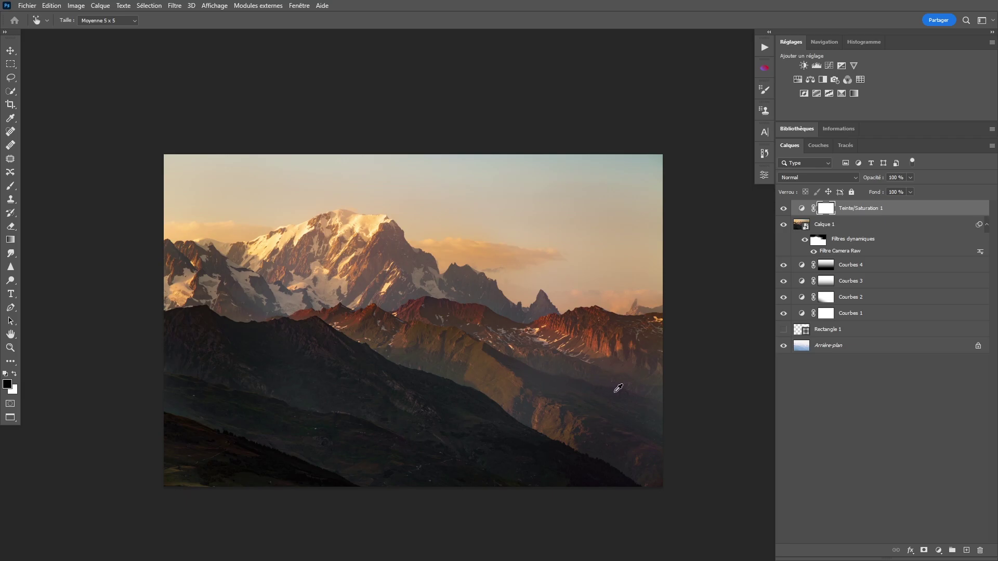
key(ctrl+comma)
key(ctrl+comma)
key(z)
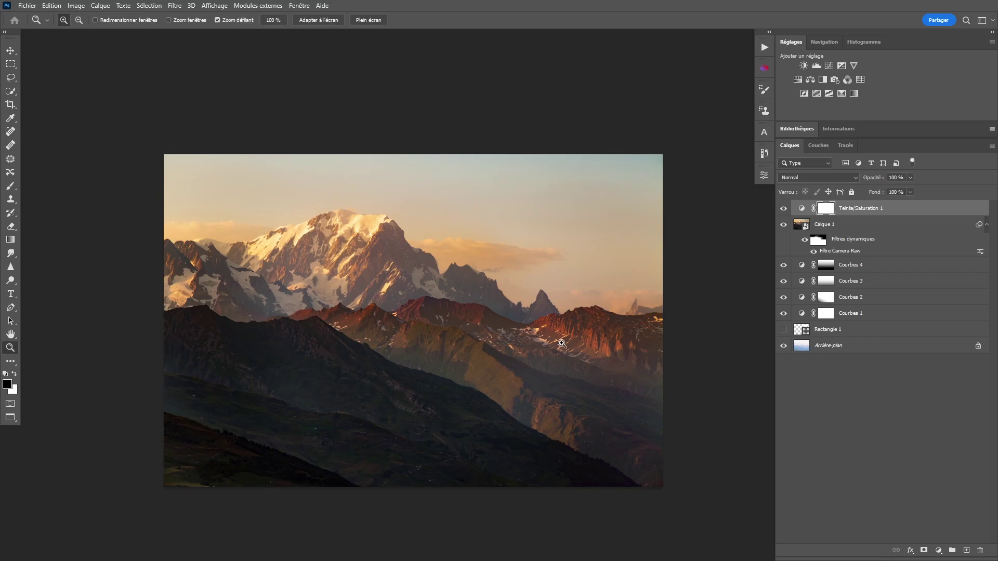
Set the blend mode of the Hue/Saturation layer to Couleur.
click(795, 179)
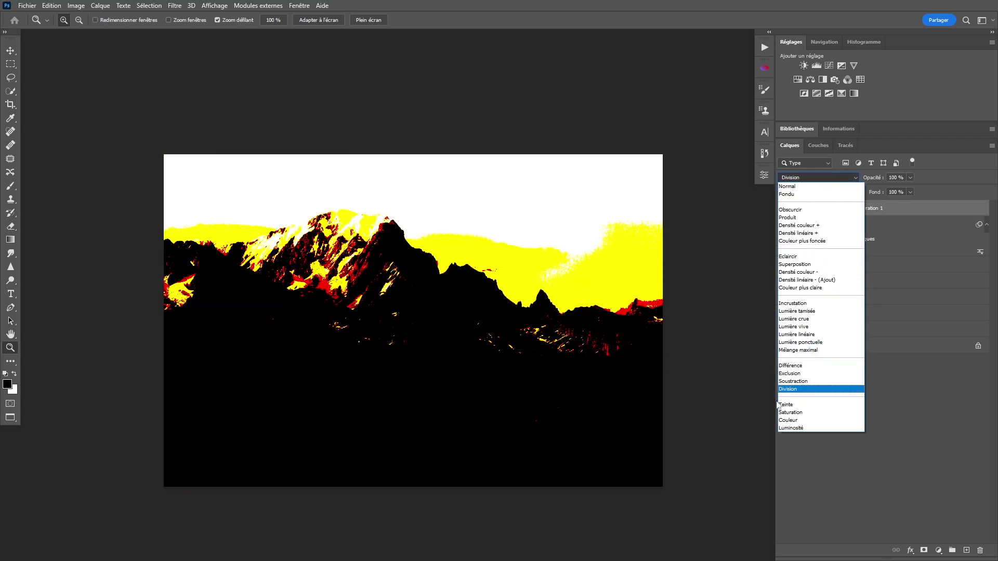
click(786, 419)
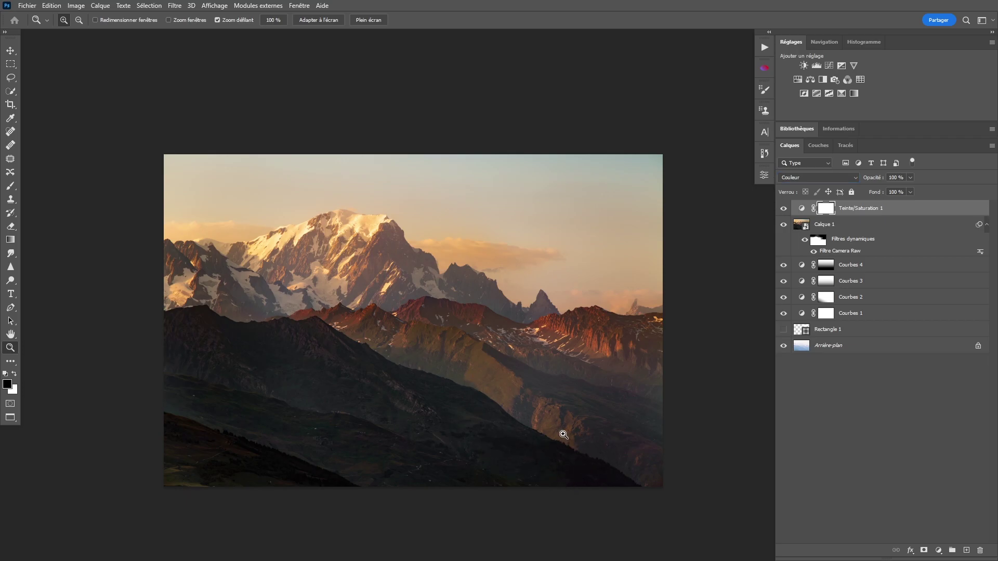
drag(526, 314, 534, 316)
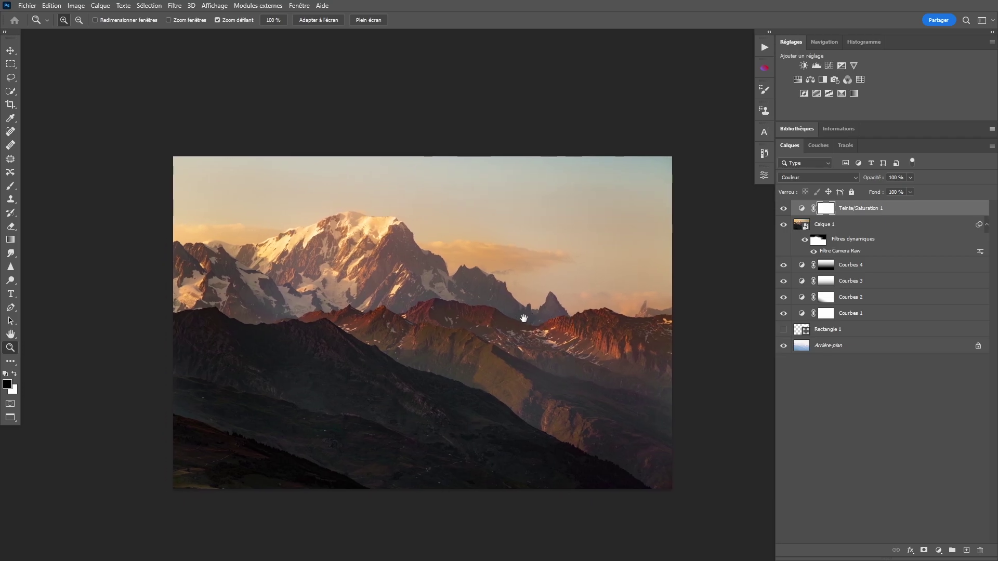
drag(523, 319, 529, 300)
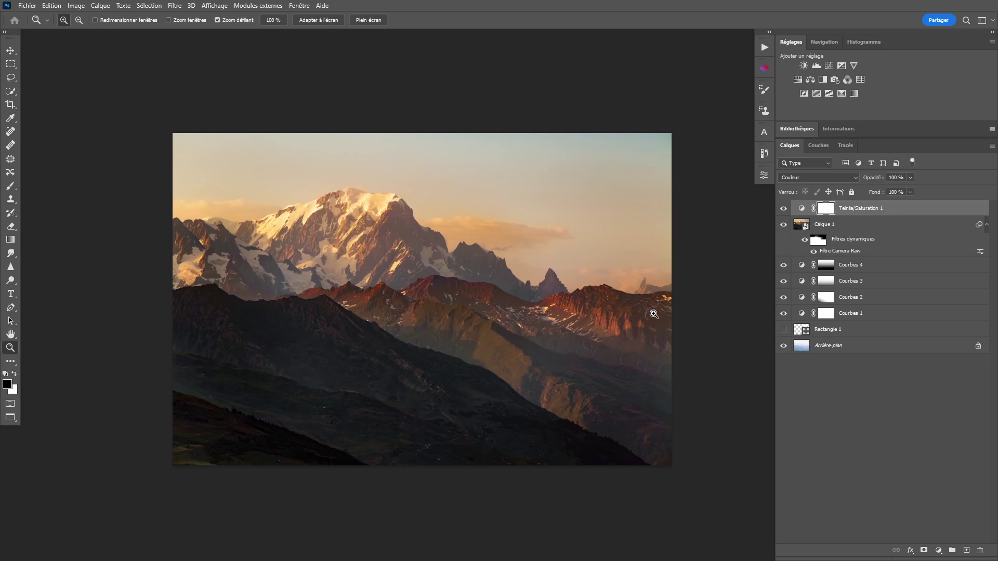
drag(575, 335, 532, 343)
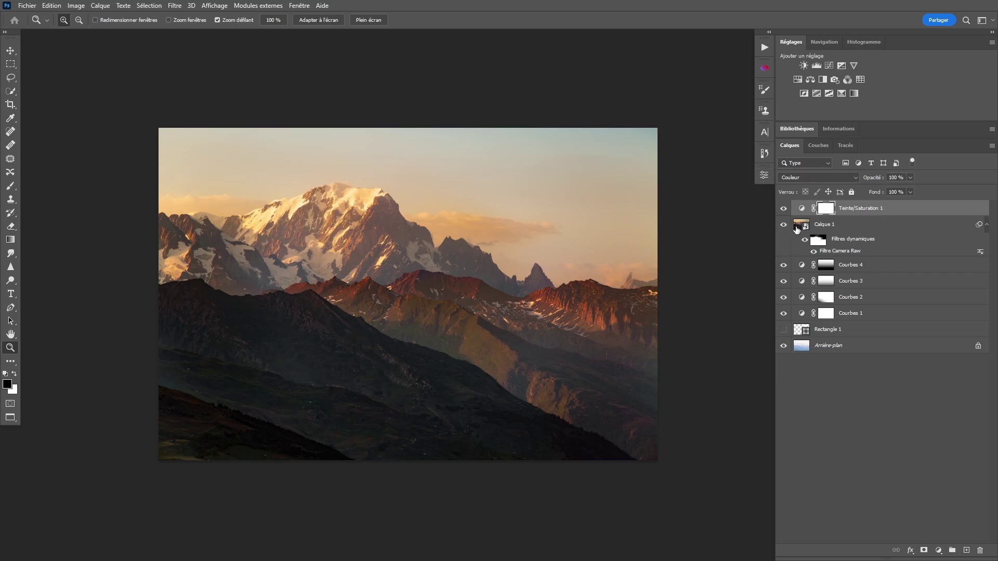
Group Calque 1 with Courbes 4 and add a white layer mask to the group.
key(x)
click(801, 228)
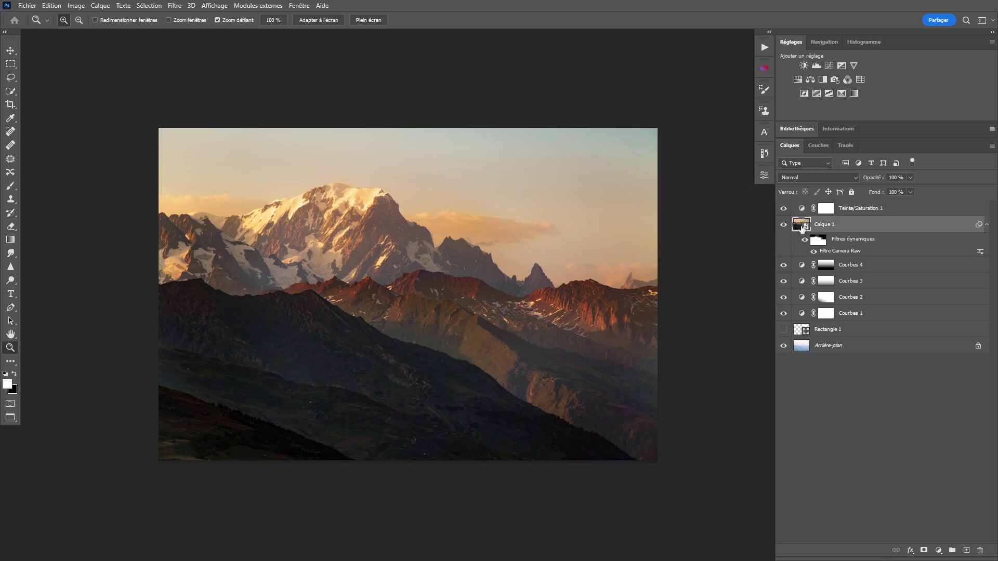
shift+click(809, 267)
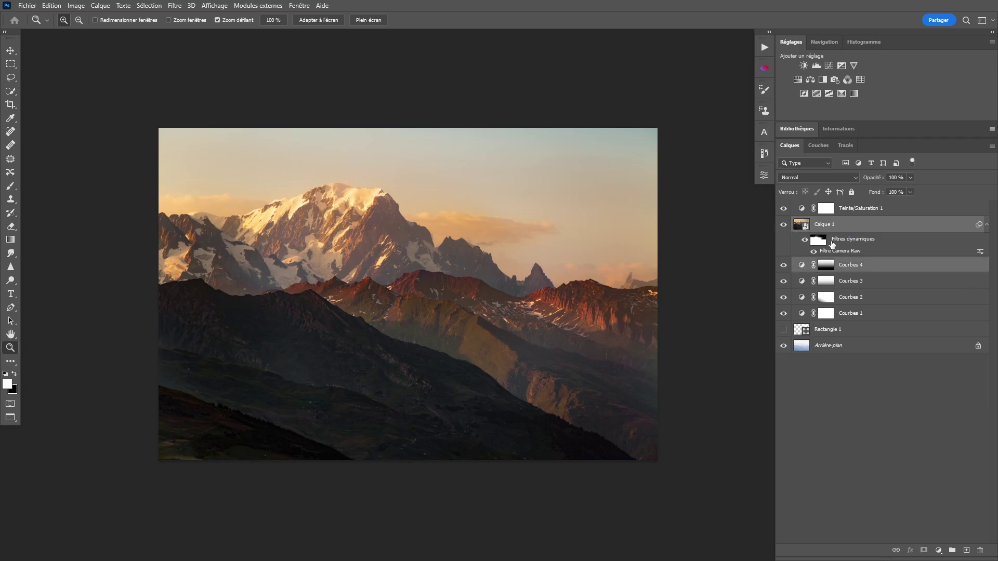
key(ctrl+g)
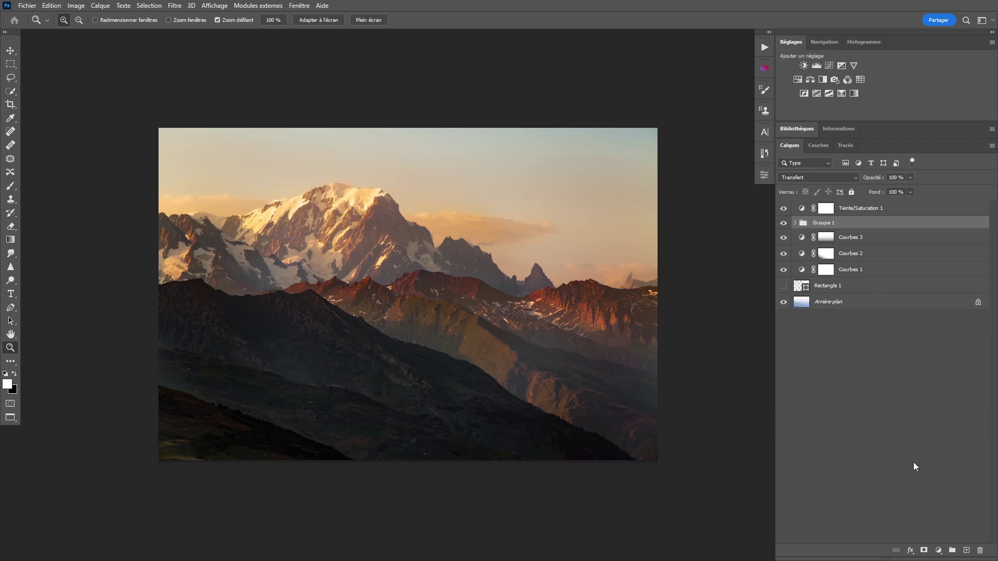
click(924, 550)
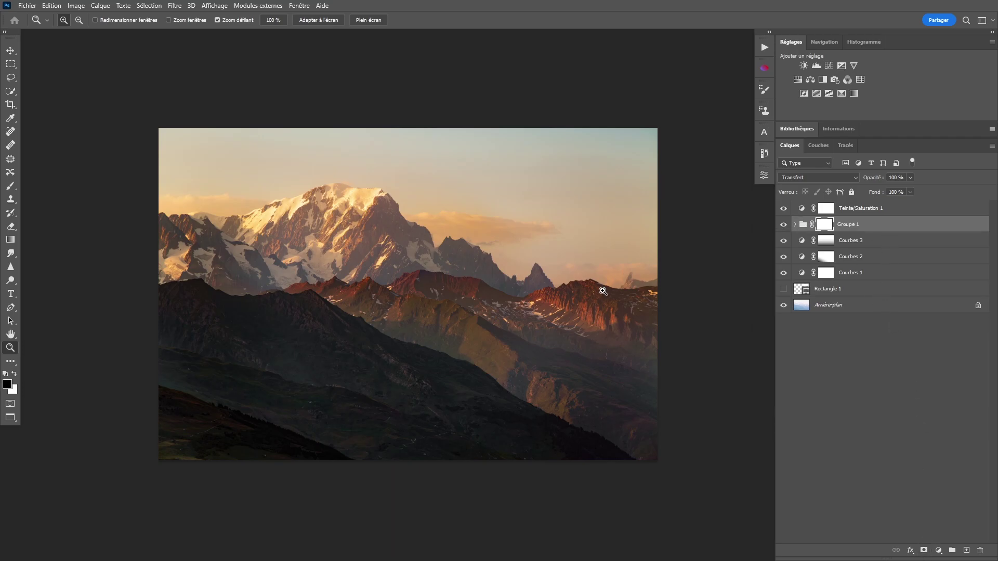
Brush black at 10% flow with a 1667 px brush on the Groupe 1 mask over the upper-right sky.
key(b)
drag(591, 198, 569, 221)
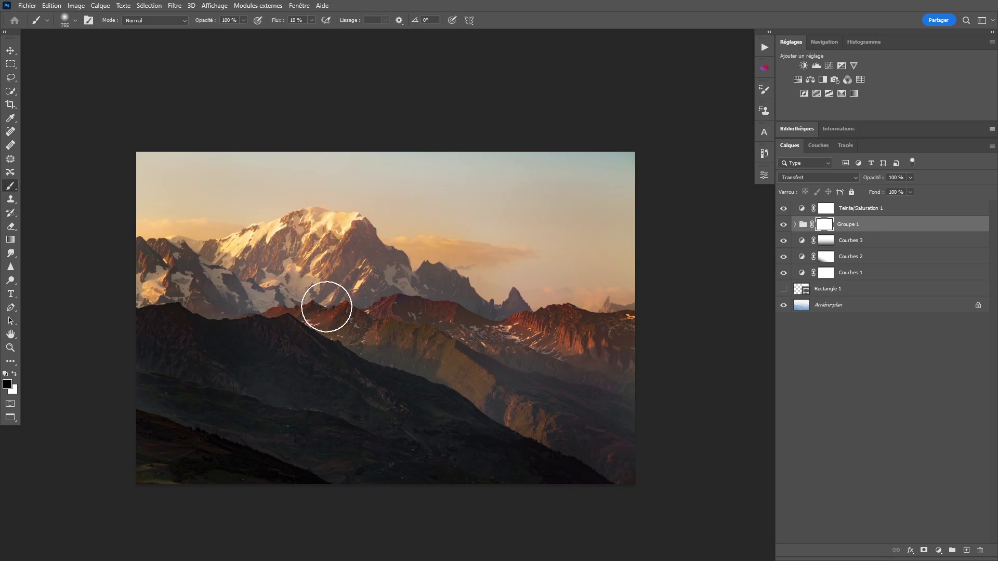
drag(522, 209, 537, 212)
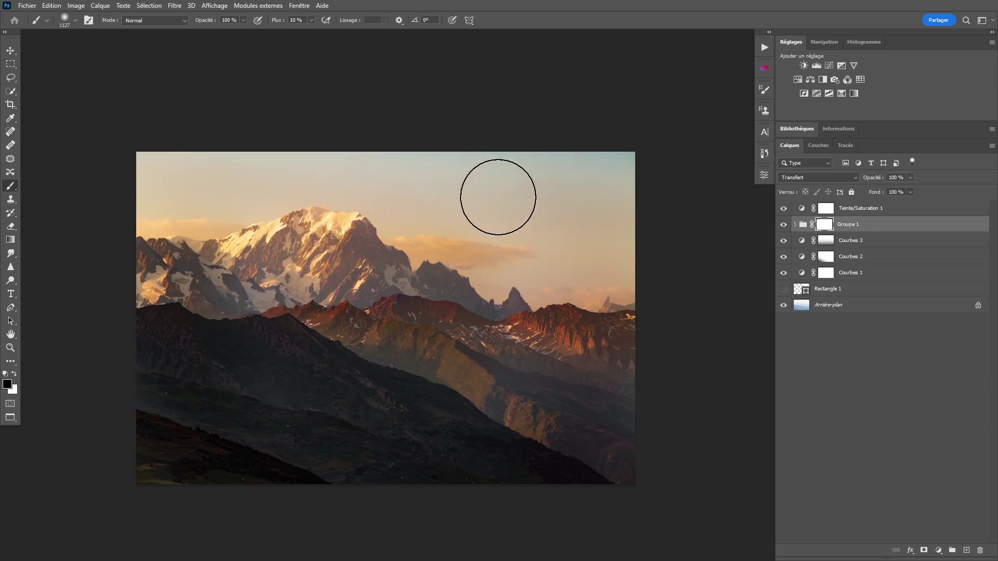
drag(565, 168, 592, 173)
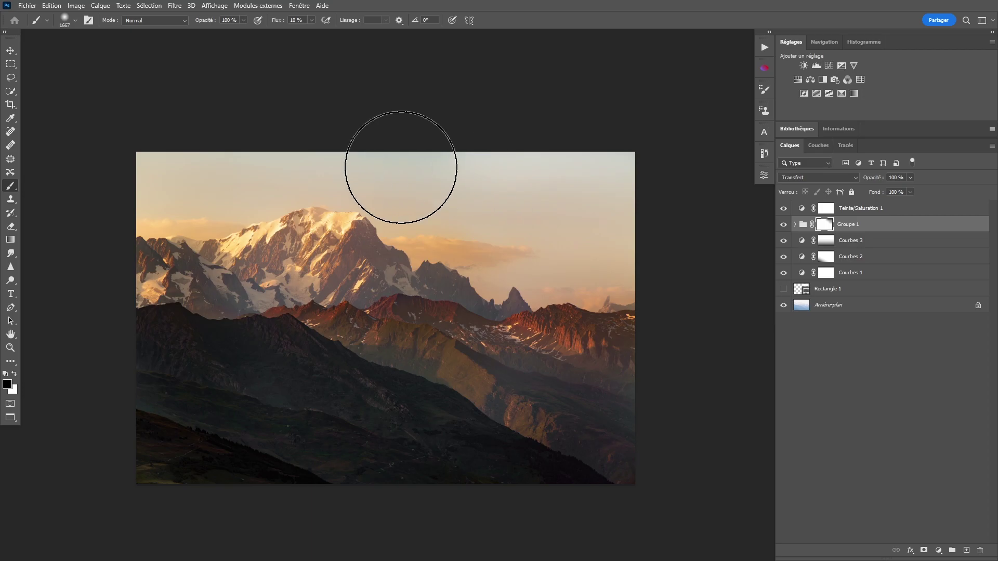
drag(493, 268, 536, 245)
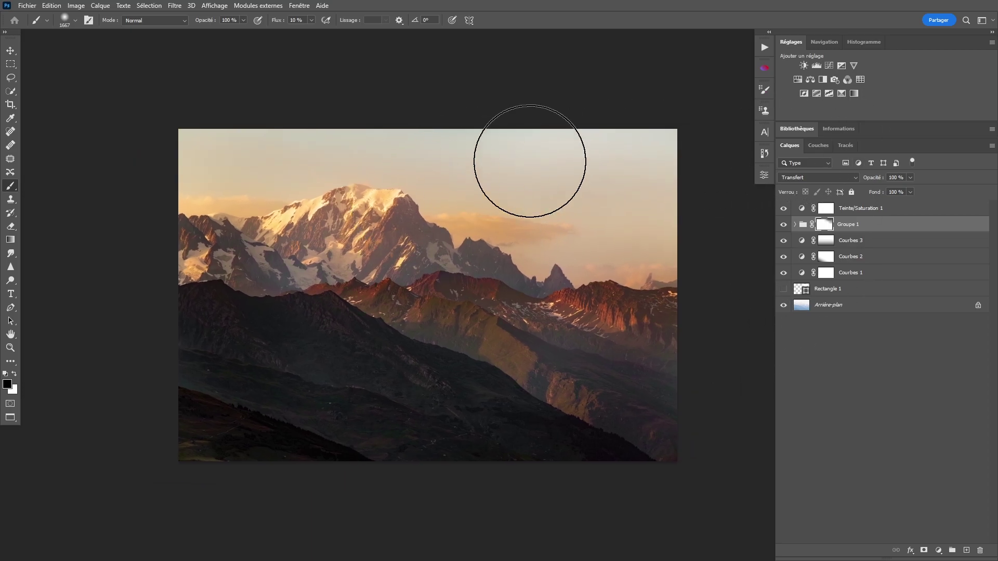
key(z)
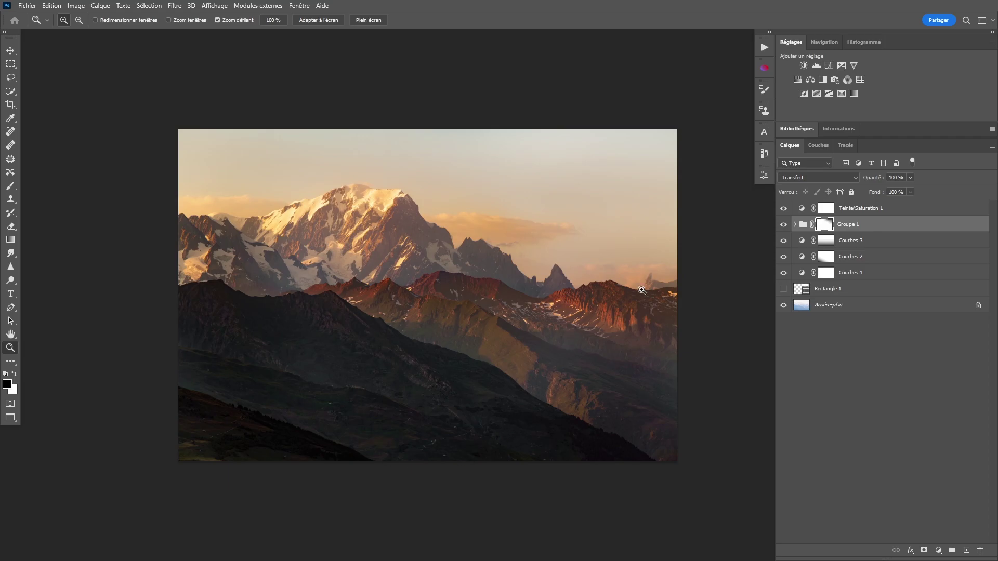
Try a different opacity for Calque 1 inside Groupe 1 and return it to 100%.
click(795, 225)
click(809, 243)
drag(873, 181, 943, 181)
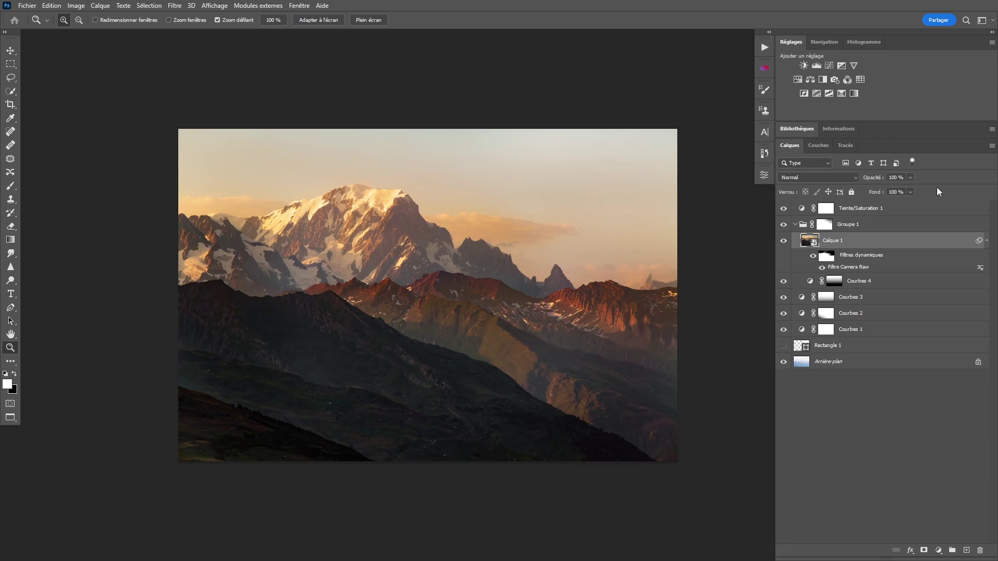
click(795, 225)
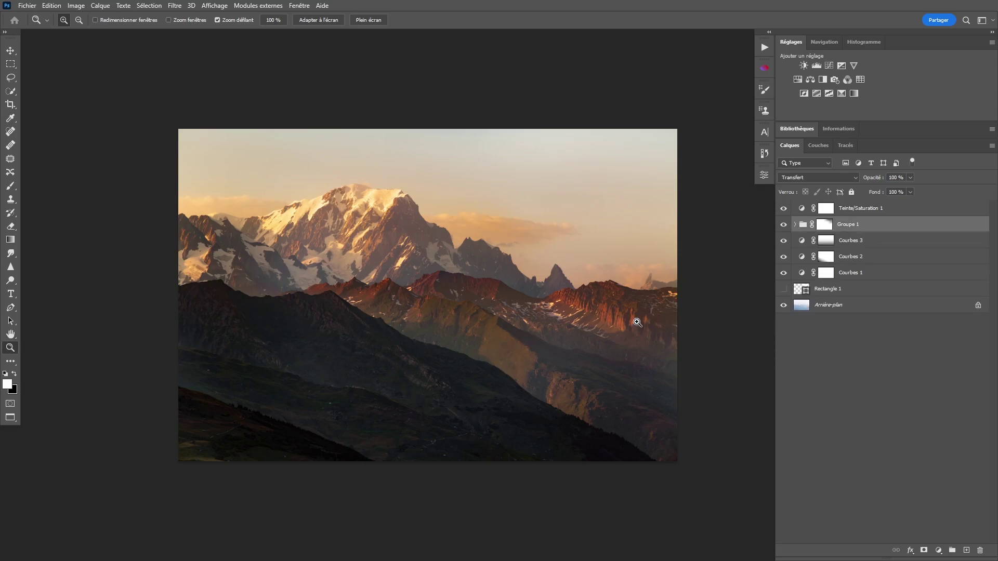
Compare the corrected photo with the original by isolating the background layer, and restore the other layers' visibility.
alt+click(784, 305)
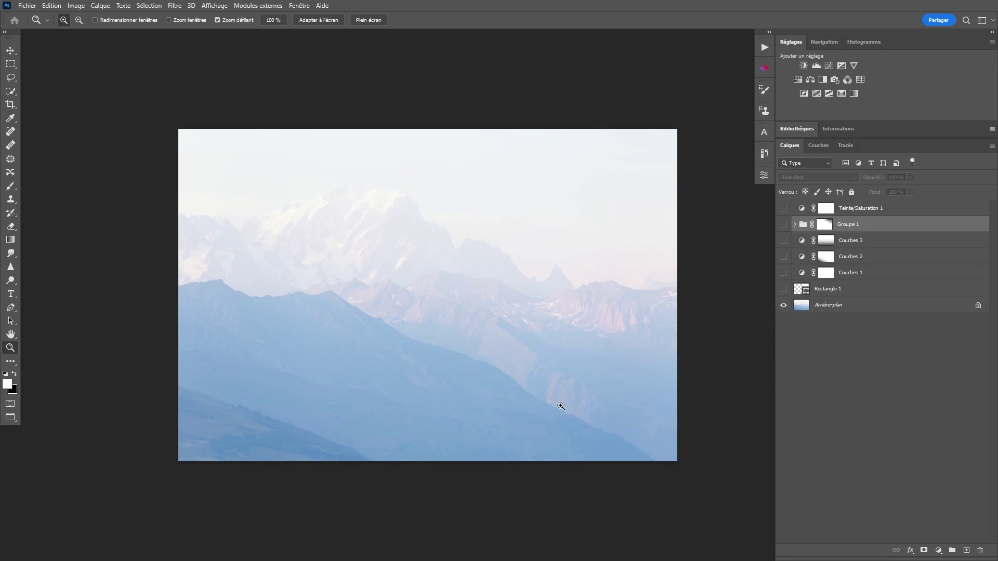
key(ctrl+z)
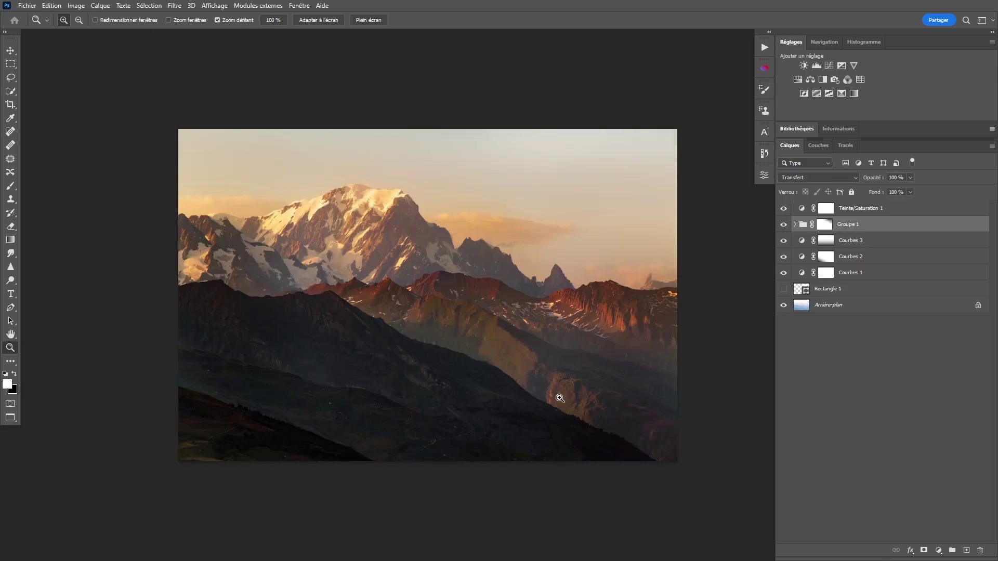
Check the hidden Rectangle 1 shape layer and delete it.
click(807, 290)
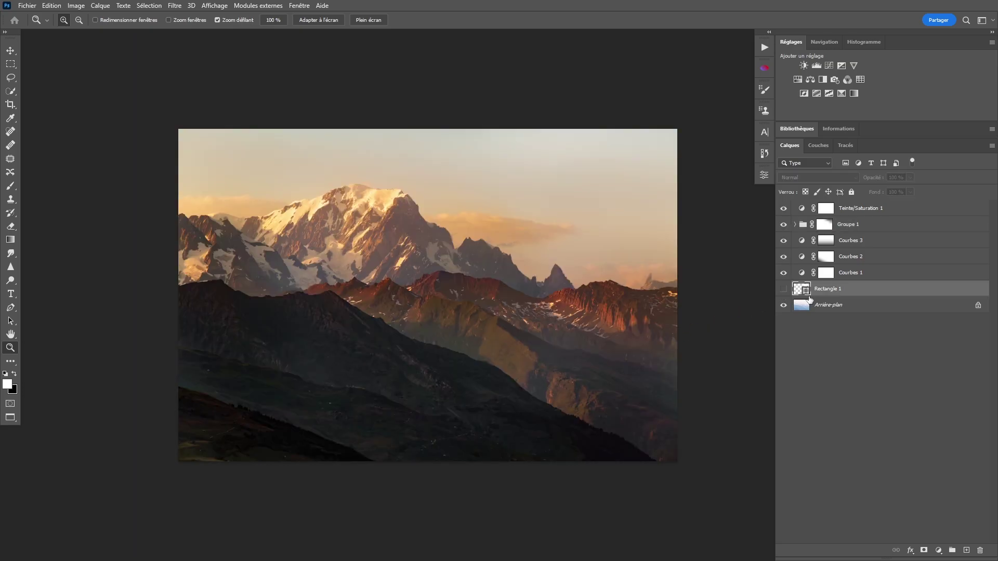
click(784, 290)
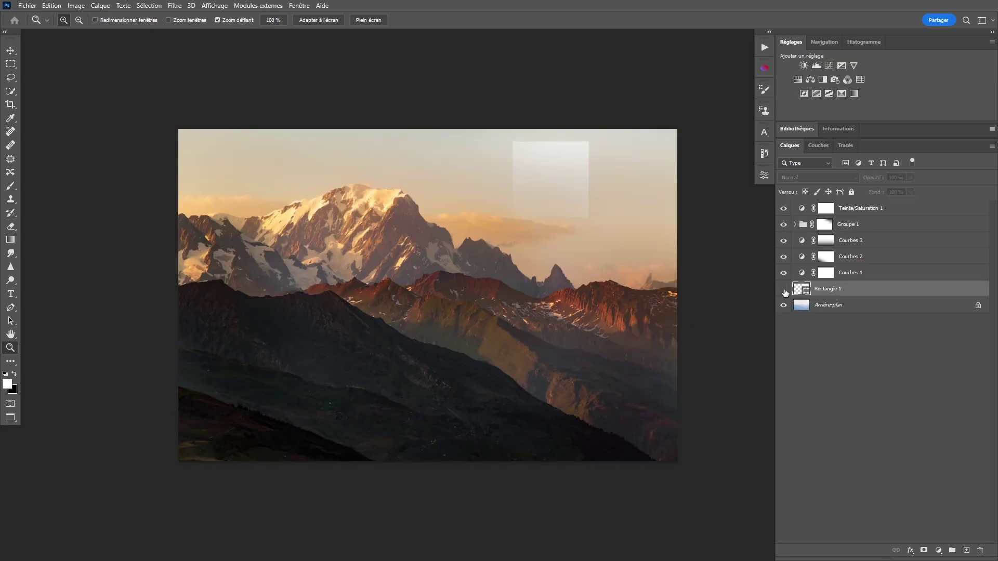
click(784, 290)
key(Delete)
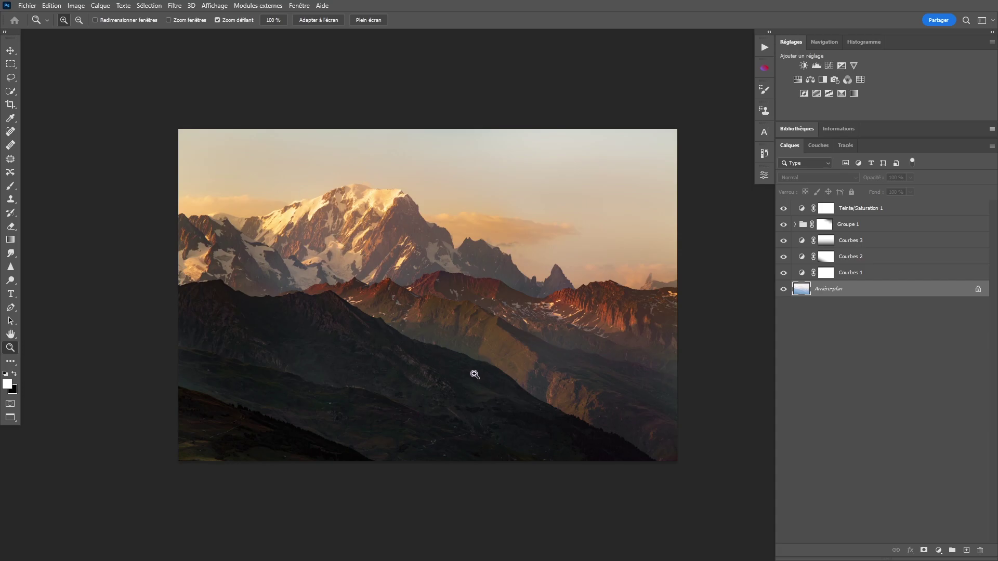
Compare the photo with and without Groupe 1 and its Calque 1 layer, leaving both visible and the group expanded.
click(783, 225)
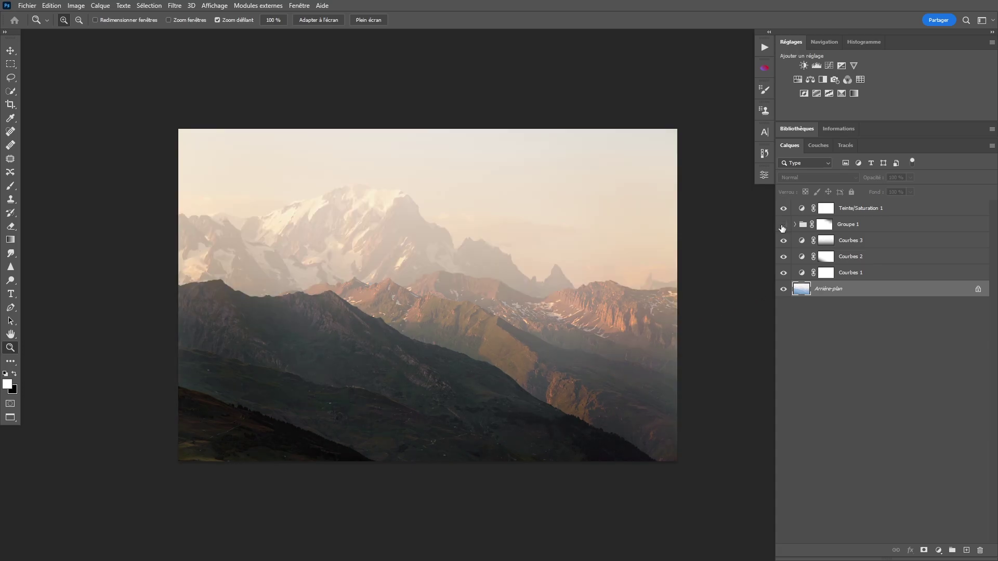
click(784, 224)
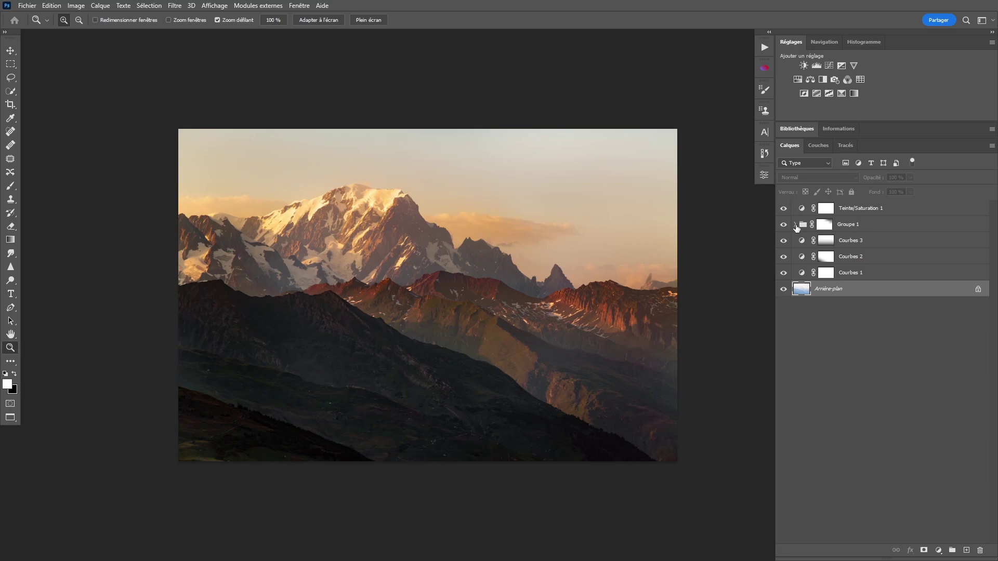
click(795, 224)
click(784, 241)
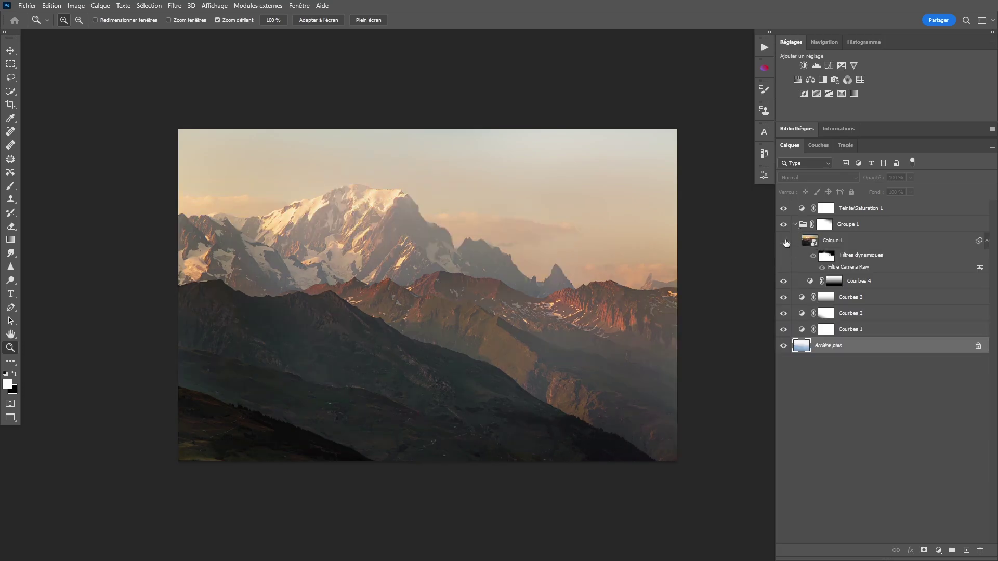
click(784, 241)
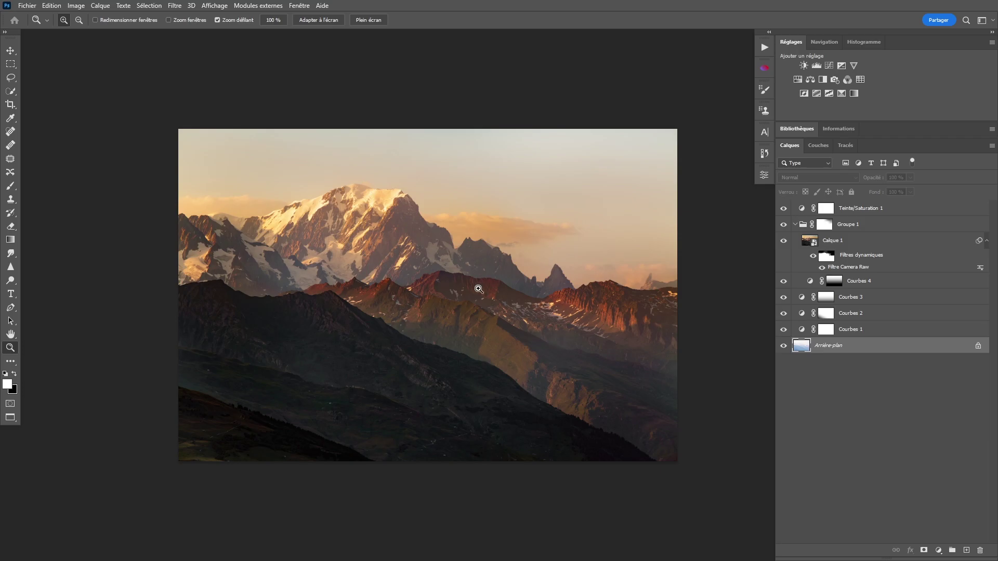
Inspect the dark rocky peaks up close against the original by isolating the background layer, and restore the other layers' visibility.
drag(502, 266, 597, 271)
drag(377, 200, 498, 250)
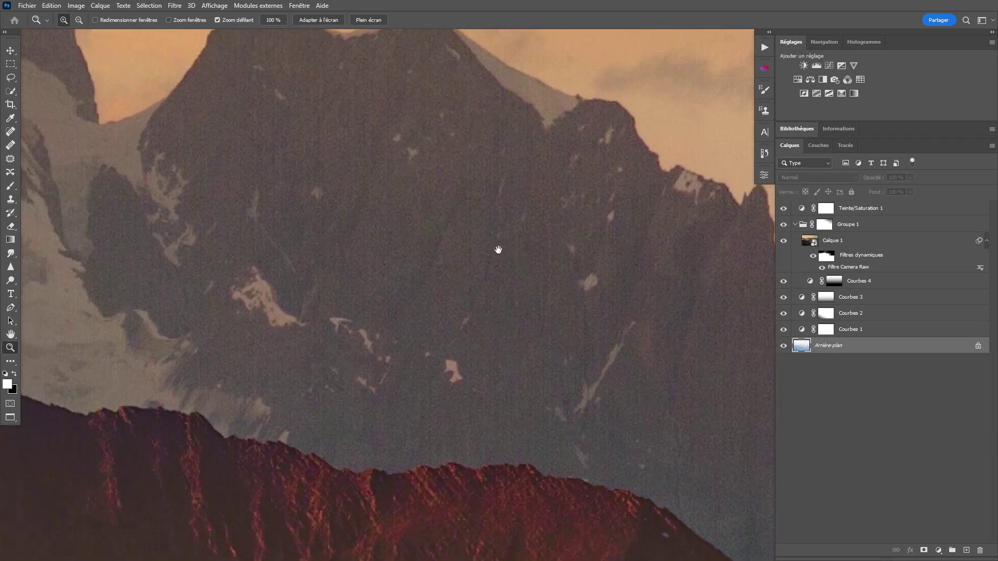
drag(390, 151, 390, 260)
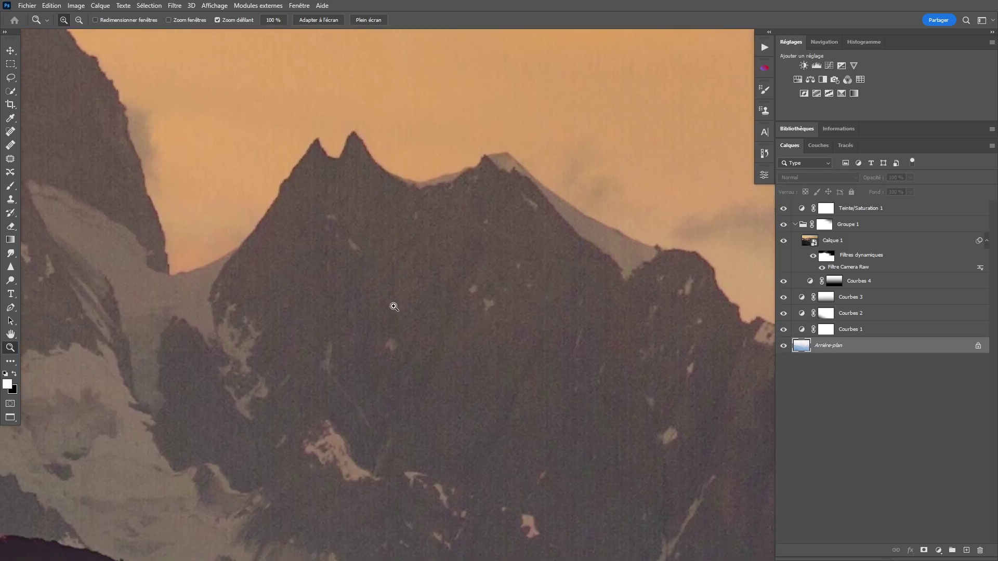
drag(280, 293, 338, 286)
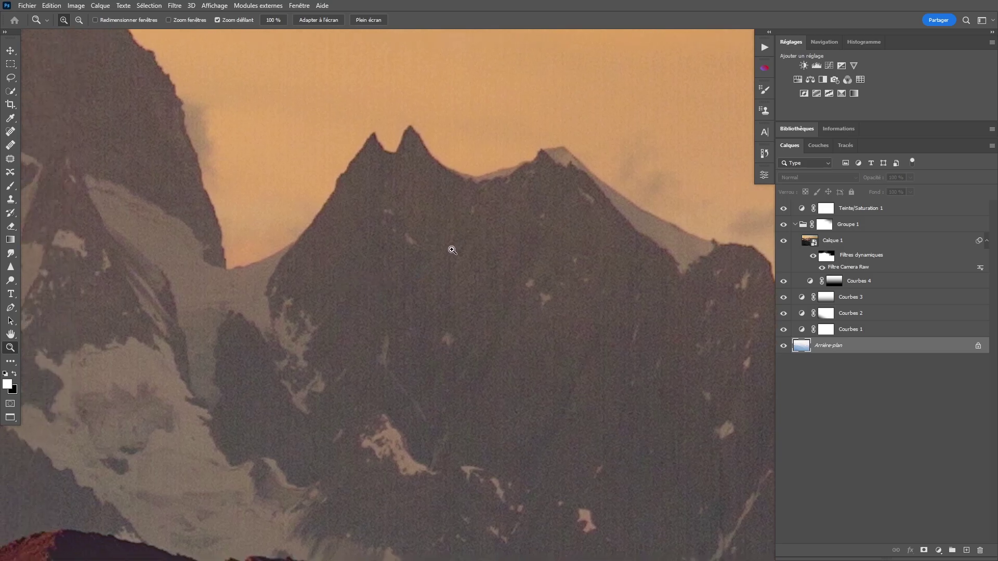
alt+click(783, 346)
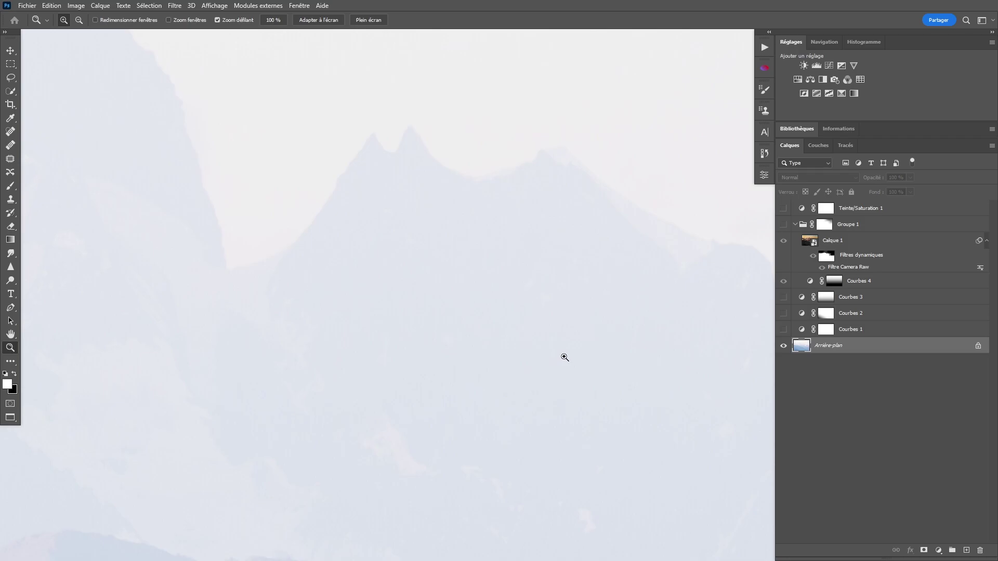
key(ctrl+z)
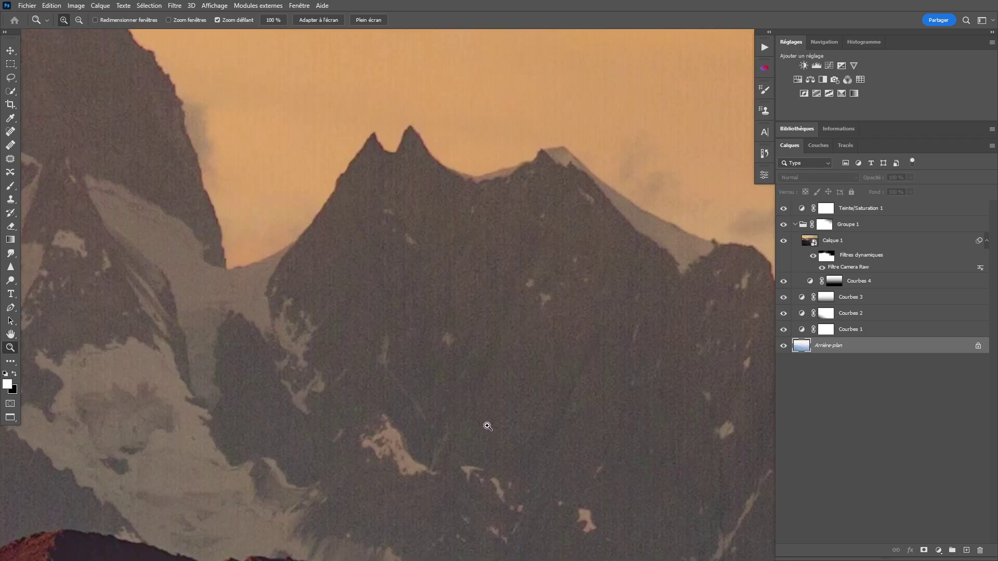
scroll(466, 362, down, 1)
scroll(467, 363, down, 5)
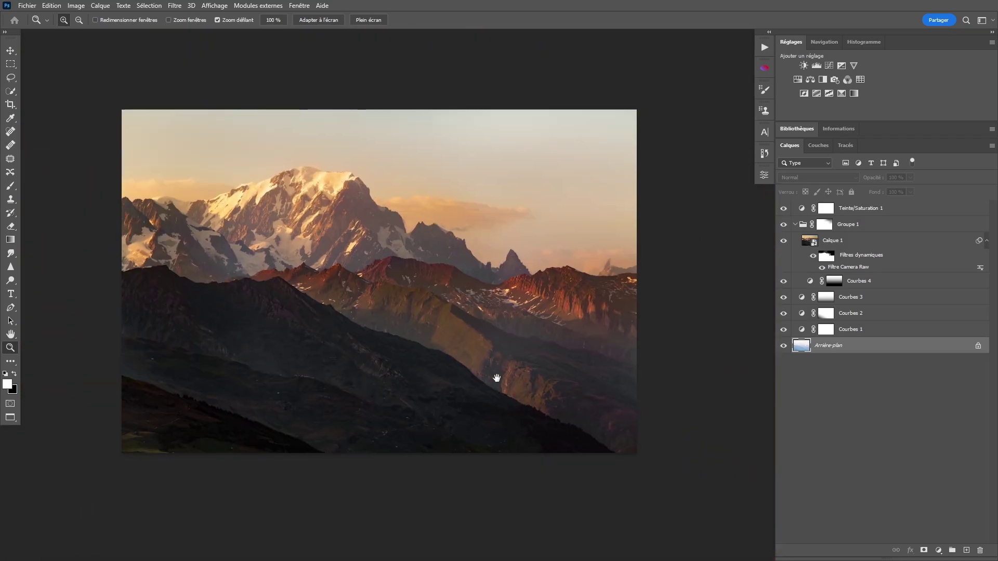
Examine the corrected photo as a whole and the rock face above the red ridge in close-up.
click(441, 318)
drag(497, 289, 535, 326)
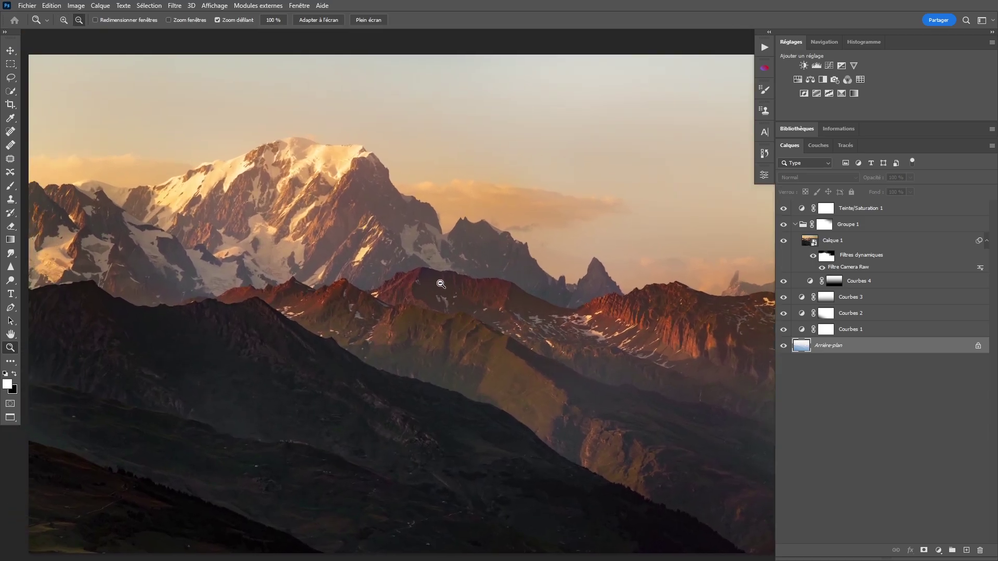
alt+click(442, 282)
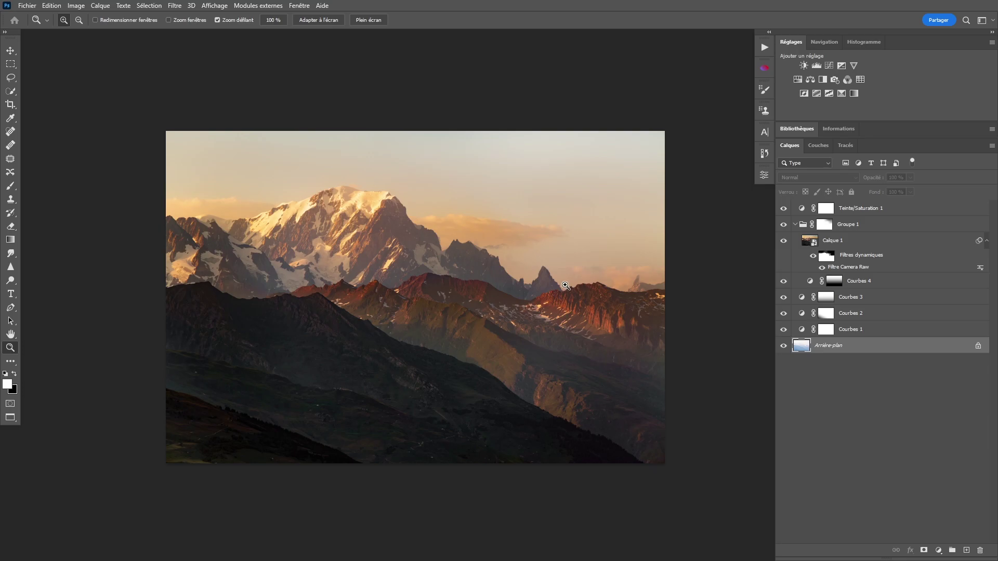
drag(488, 274, 587, 282)
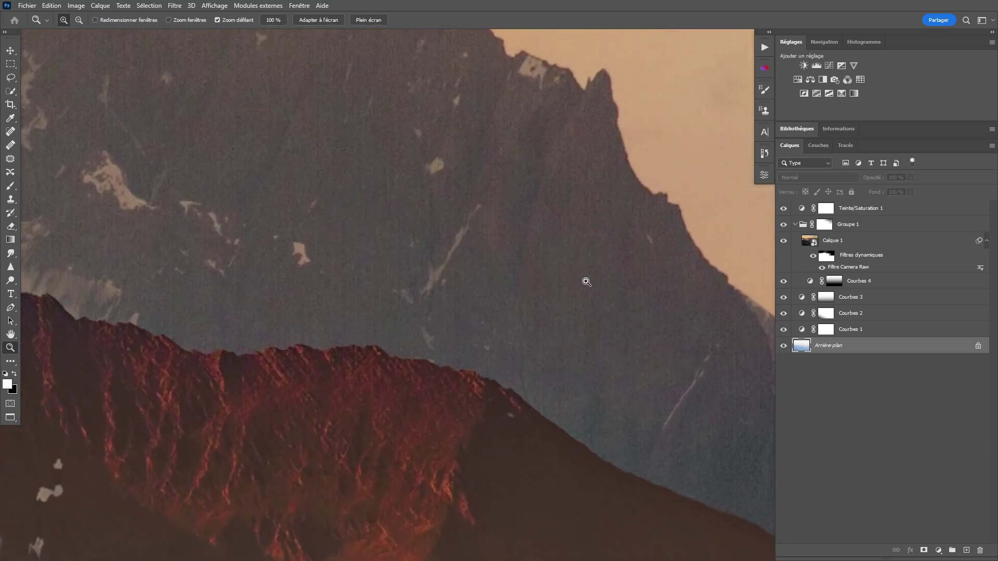
drag(529, 315, 562, 314)
drag(477, 262, 517, 280)
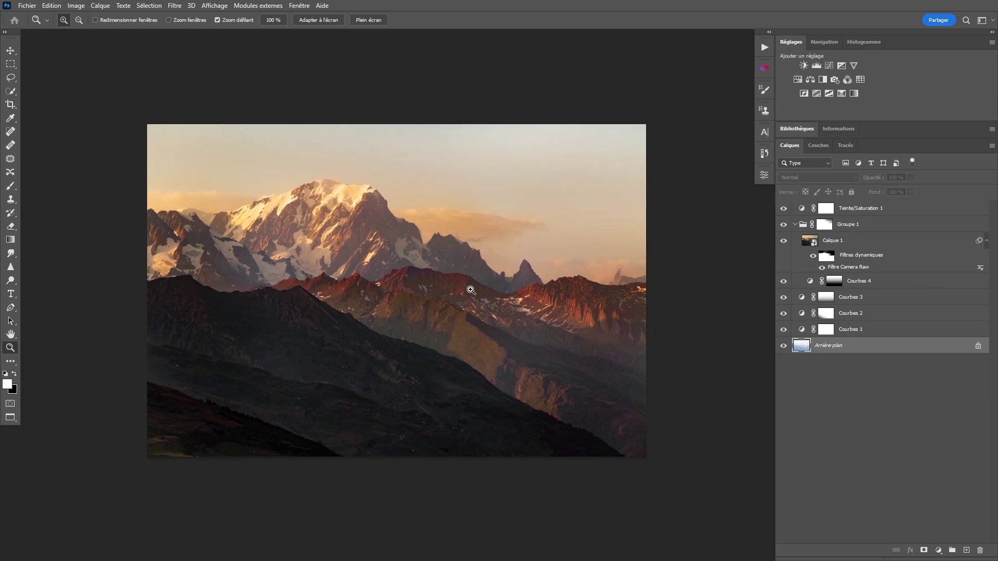